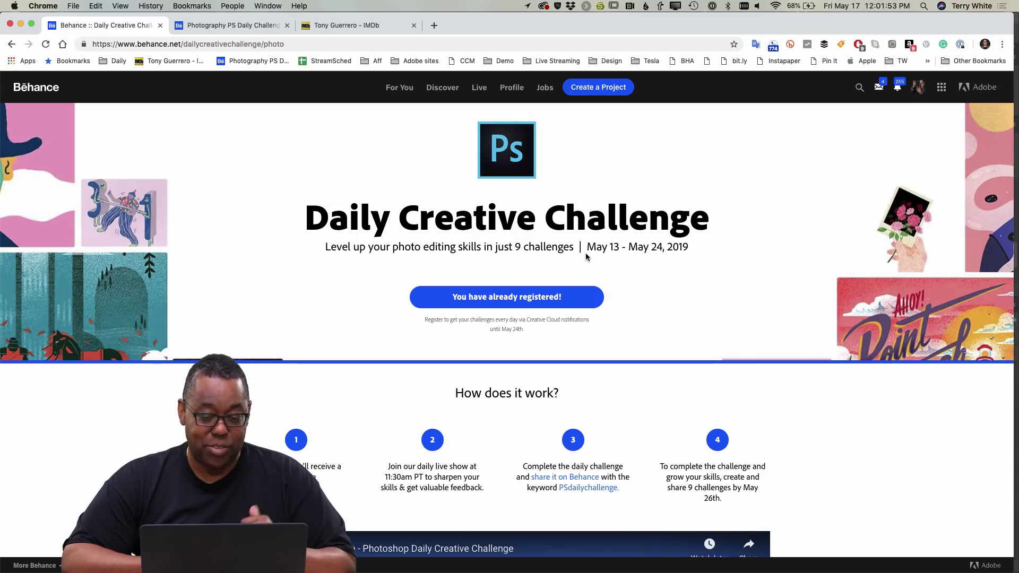
# - Review how the Daily Creative Challenge works, its list of daily challenges and the Next Steps section
pyautogui.scroll(-4, 604, 280)
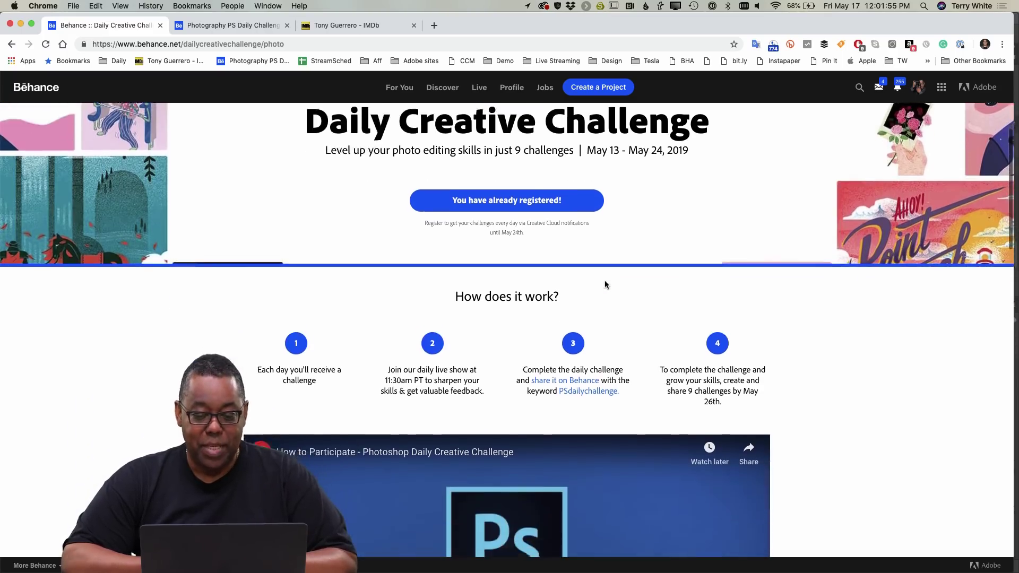
pyautogui.scroll(-3, 605, 285)
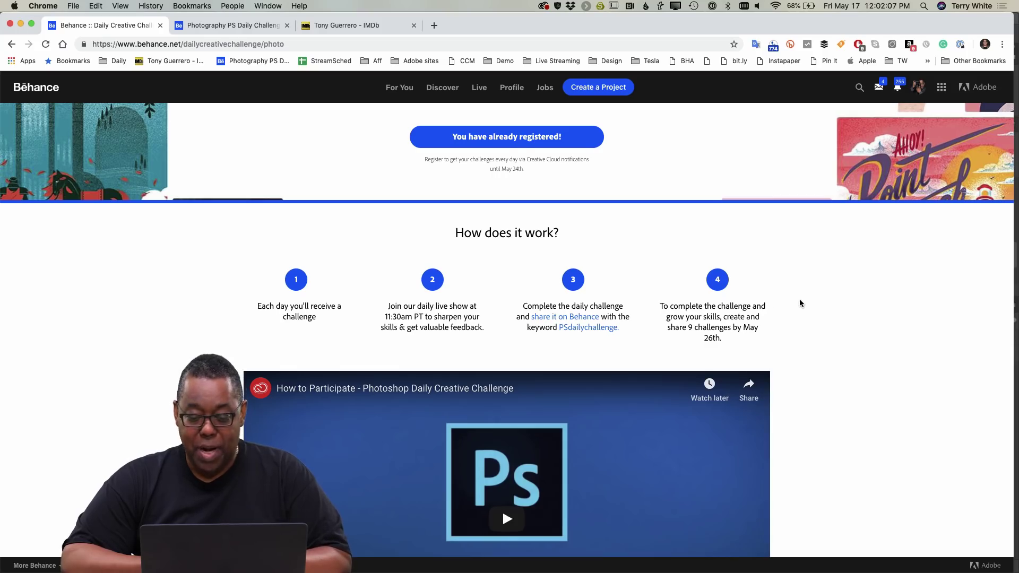
pyautogui.scroll(-3, 801, 303)
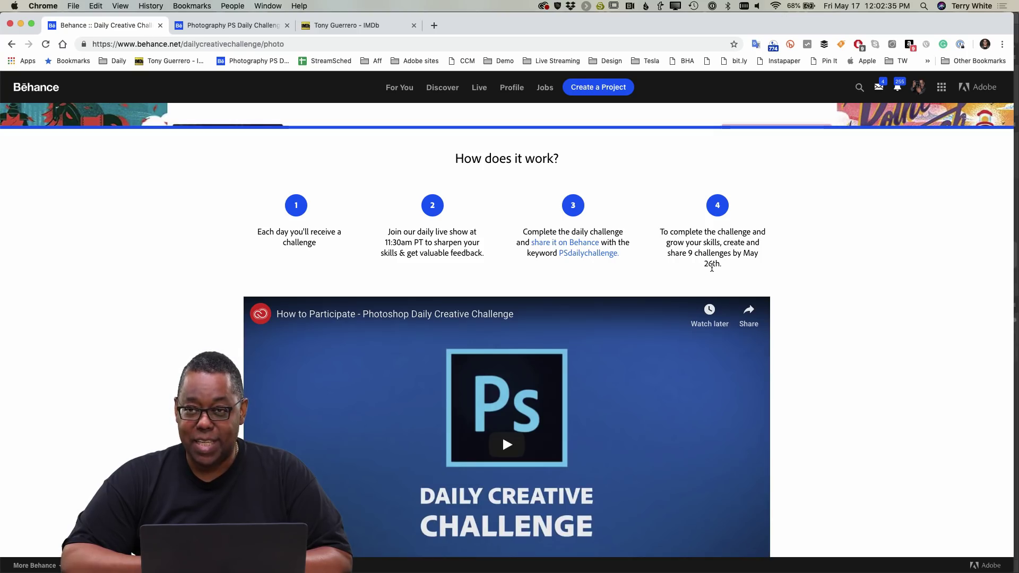
pyautogui.scroll(-10, 833, 291)
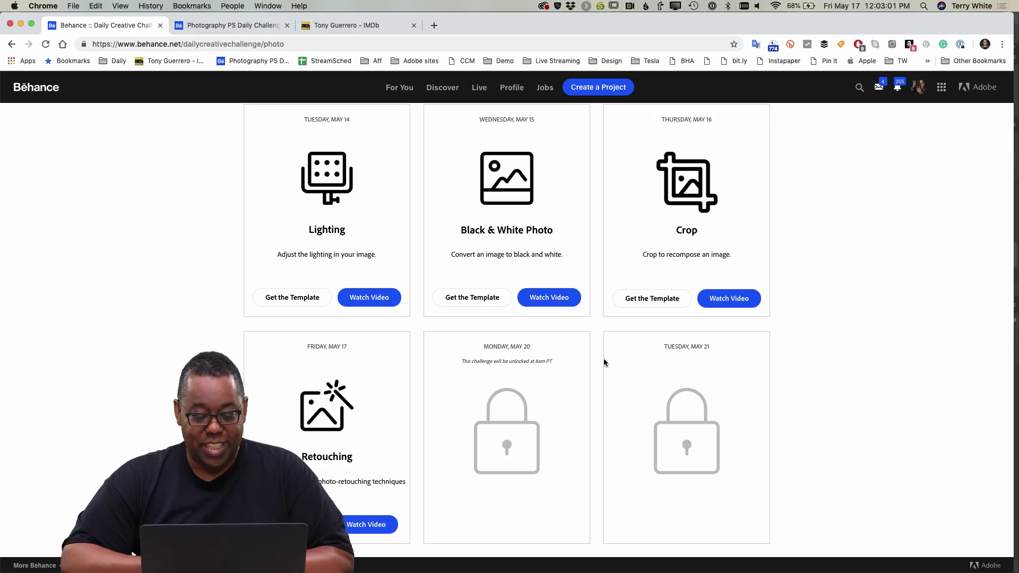
pyautogui.scroll(-3, 604, 358)
pyautogui.scroll(-7, 603, 359)
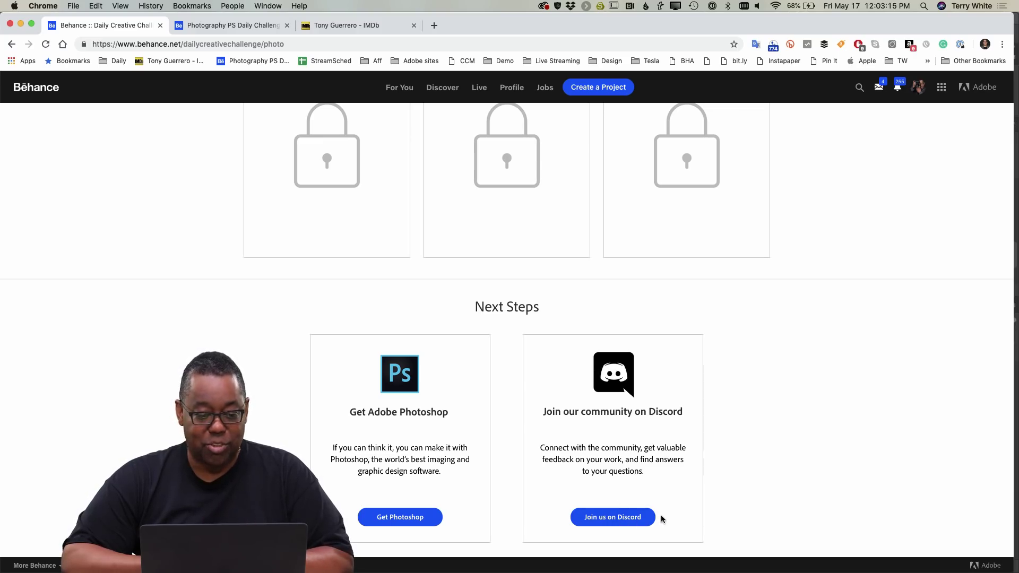
# - Switch to the Photography PS Daily Challenge collection and examine the first project's glacier lagoon photo, closing the project when done
pyautogui.click(233, 27)
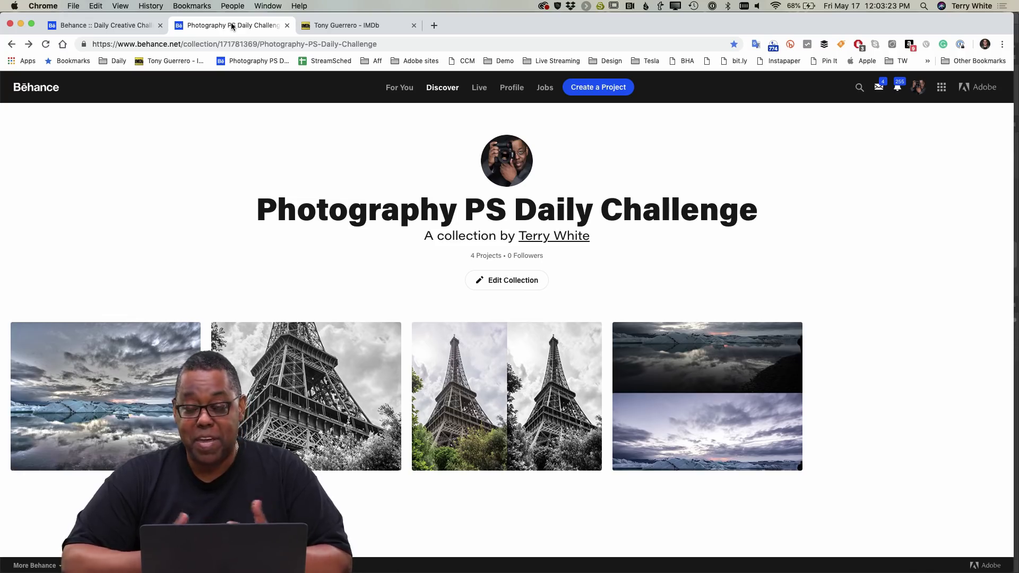
pyautogui.click(154, 339)
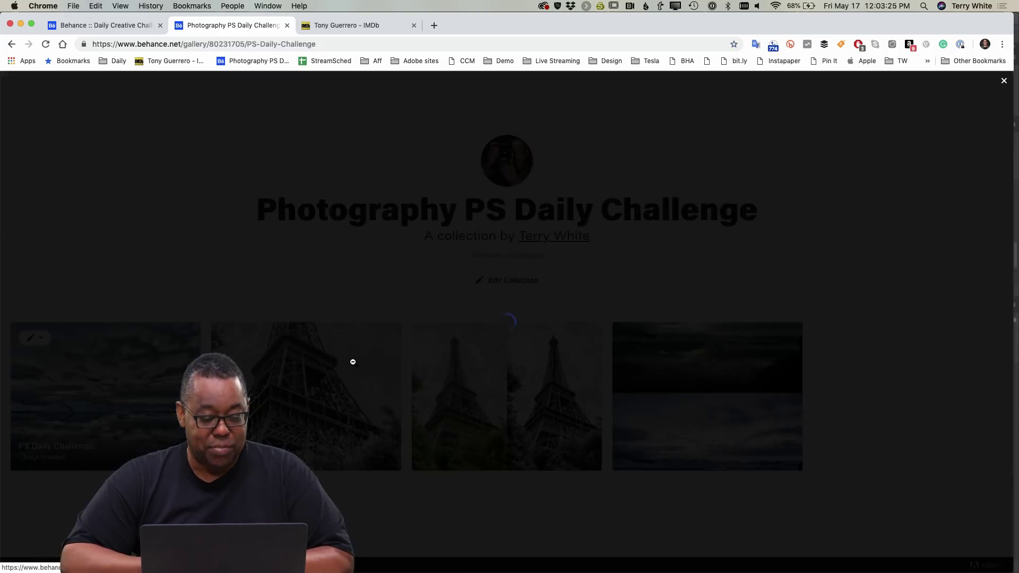
pyautogui.scroll(-10, 701, 398)
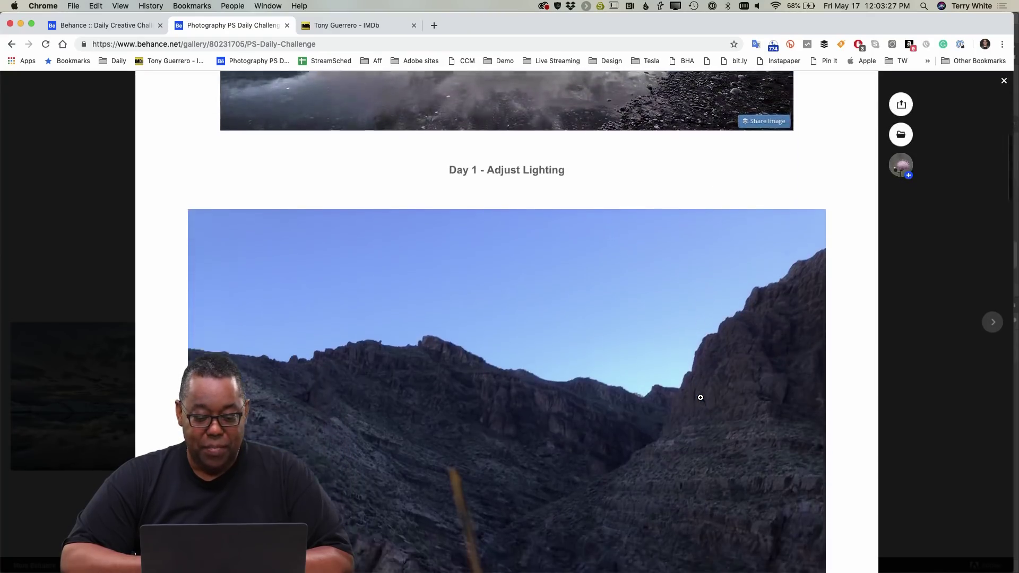
pyautogui.scroll(6, 701, 398)
pyautogui.scroll(3, 701, 398)
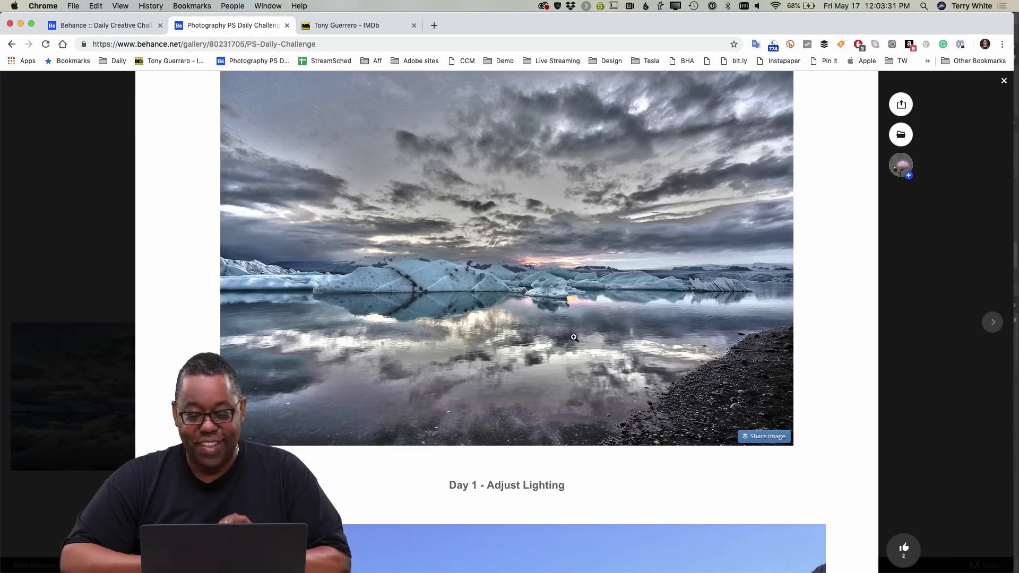
pyautogui.scroll(5, 574, 337)
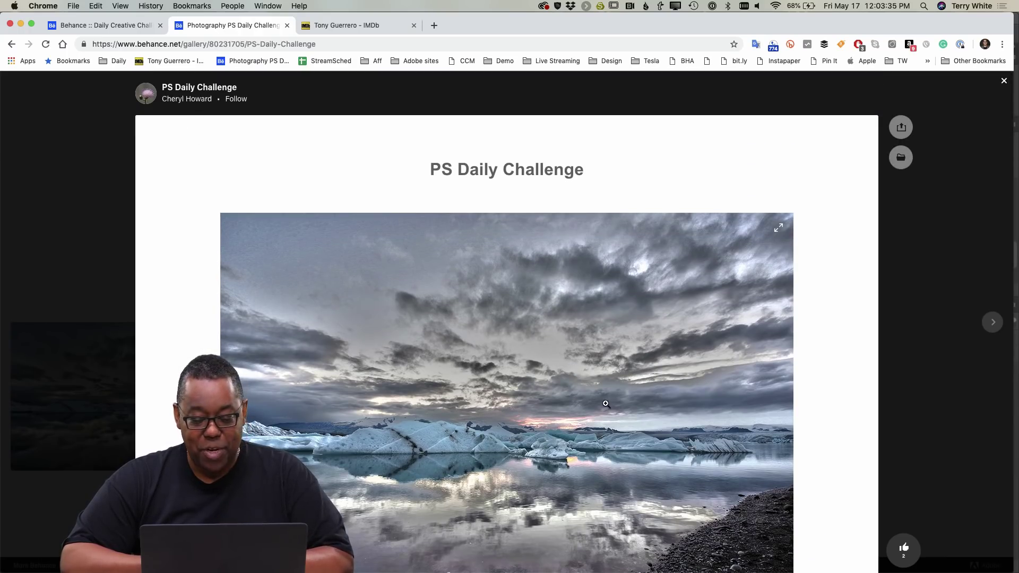
pyautogui.scroll(-5, 685, 440)
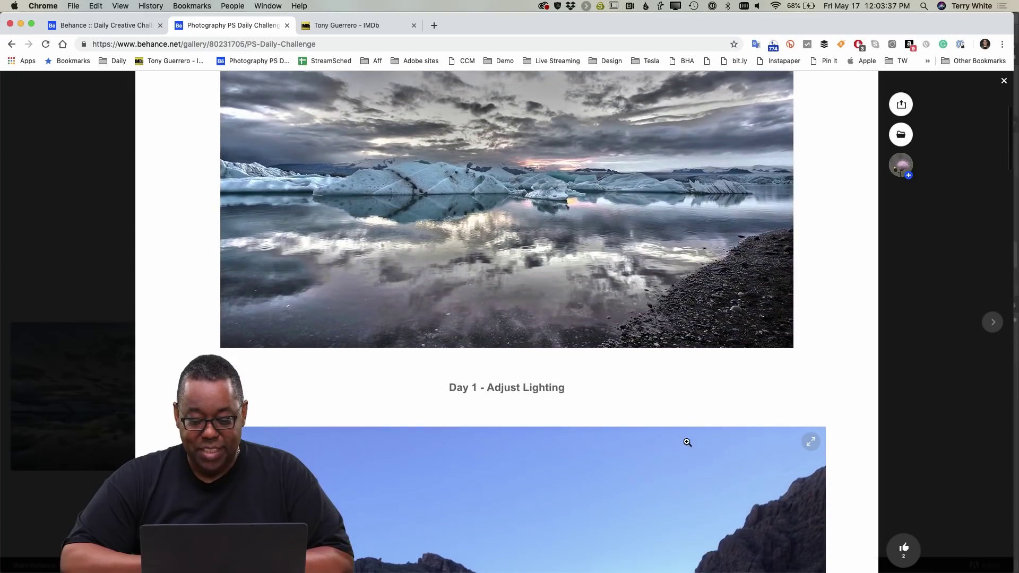
pyautogui.scroll(1, 687, 442)
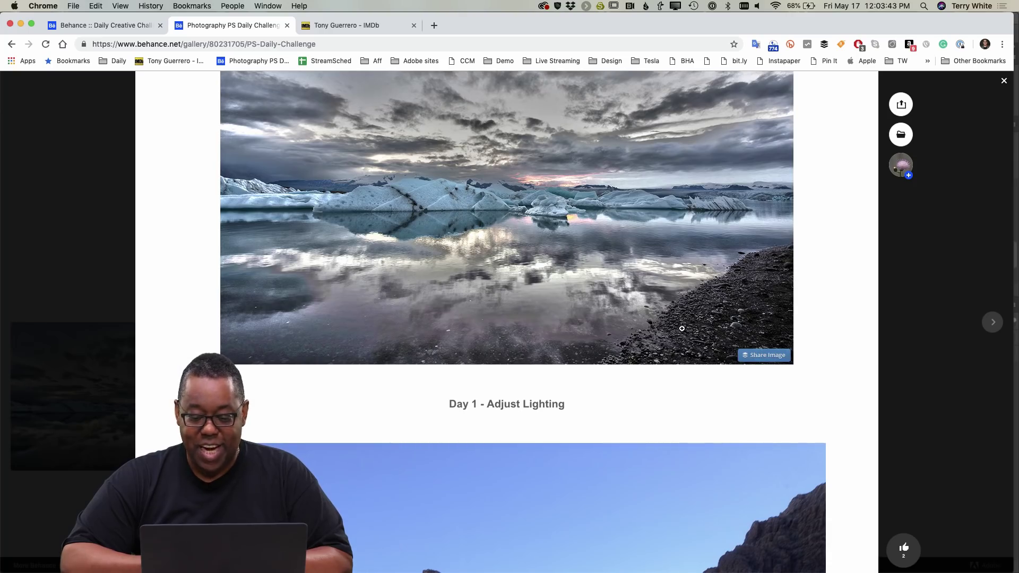
pyautogui.scroll(5, 609, 330)
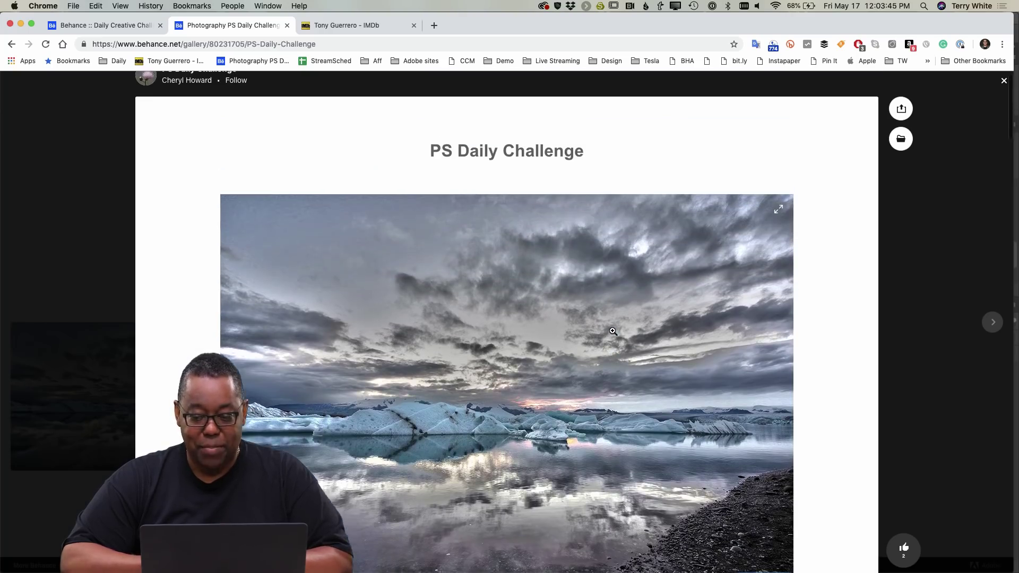
pyautogui.click(1004, 83)
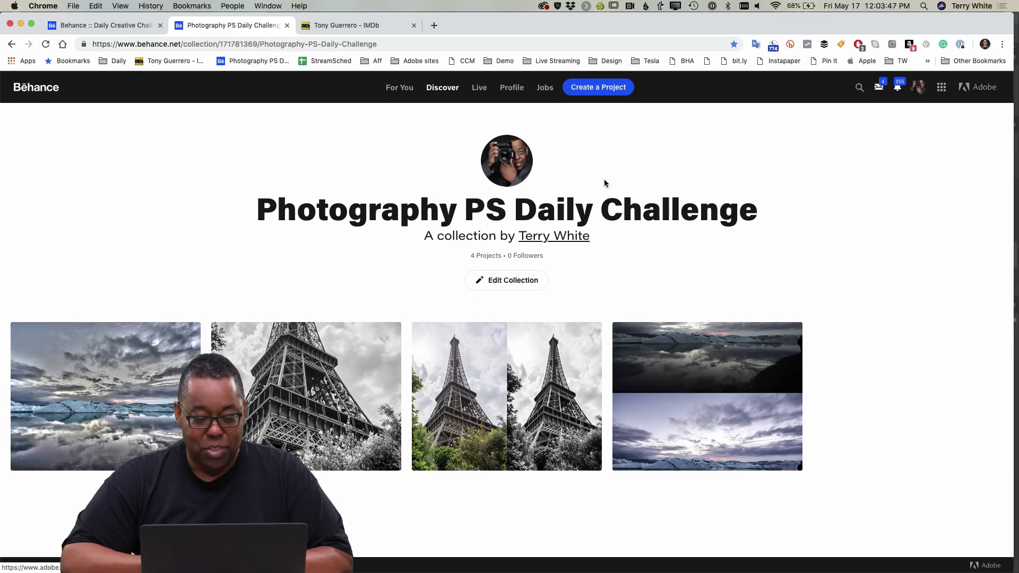
# - View the two Eiffel Tower black-and-white projects in the collection, closing each one after examining its images
pyautogui.click(339, 394)
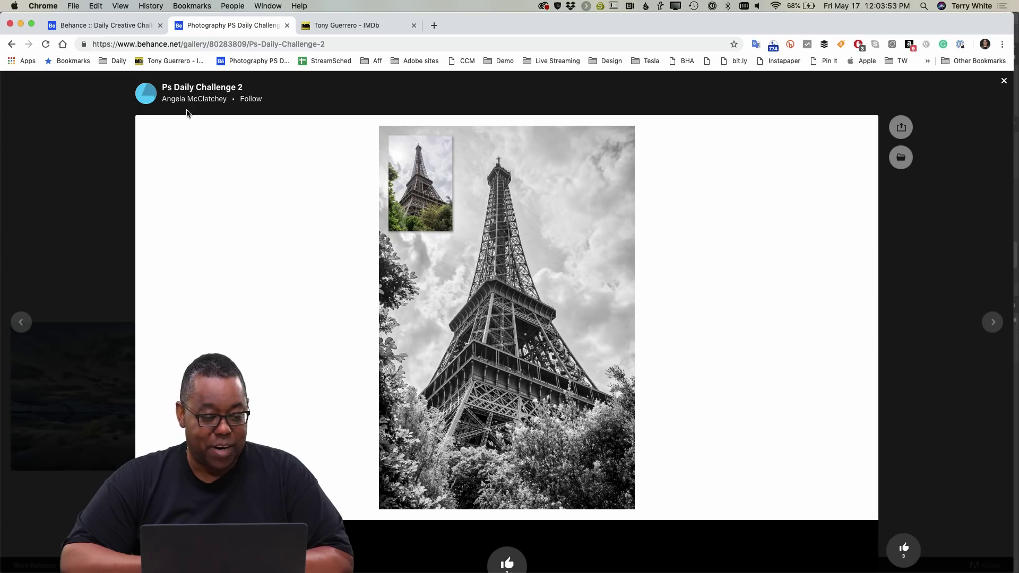
pyautogui.click(1005, 83)
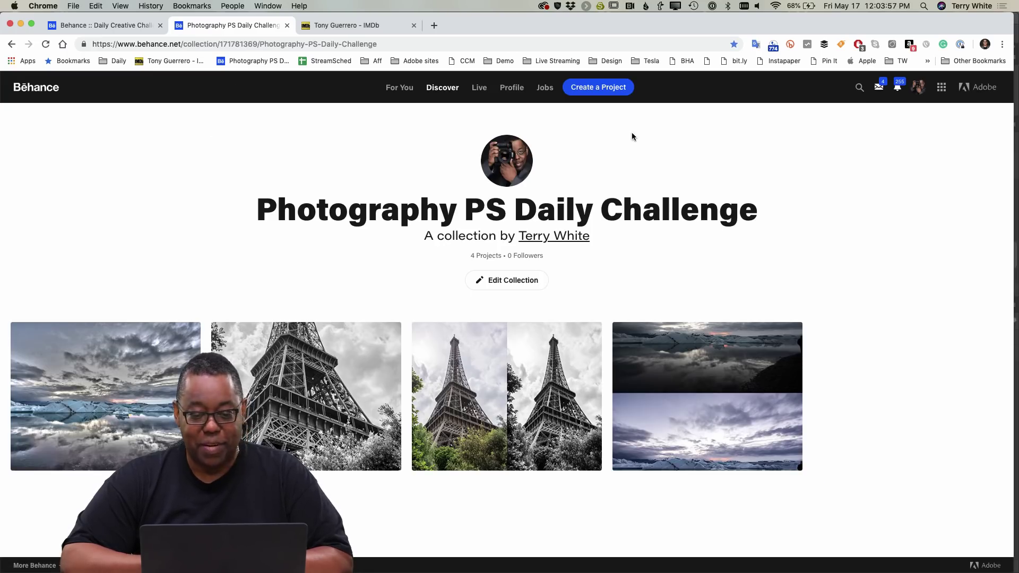
pyautogui.click(546, 388)
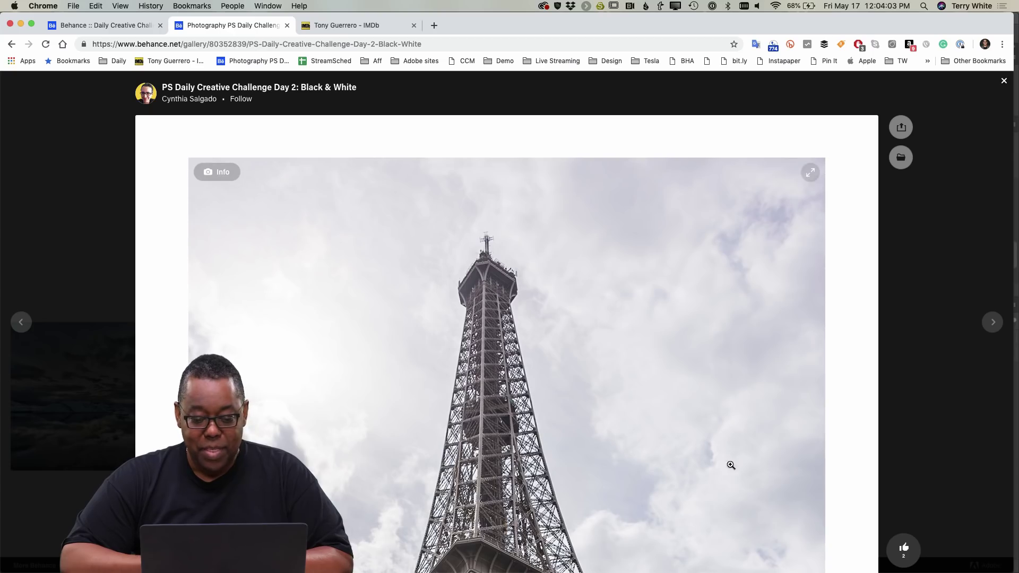
pyautogui.scroll(-10, 737, 485)
pyautogui.scroll(-10, 739, 428)
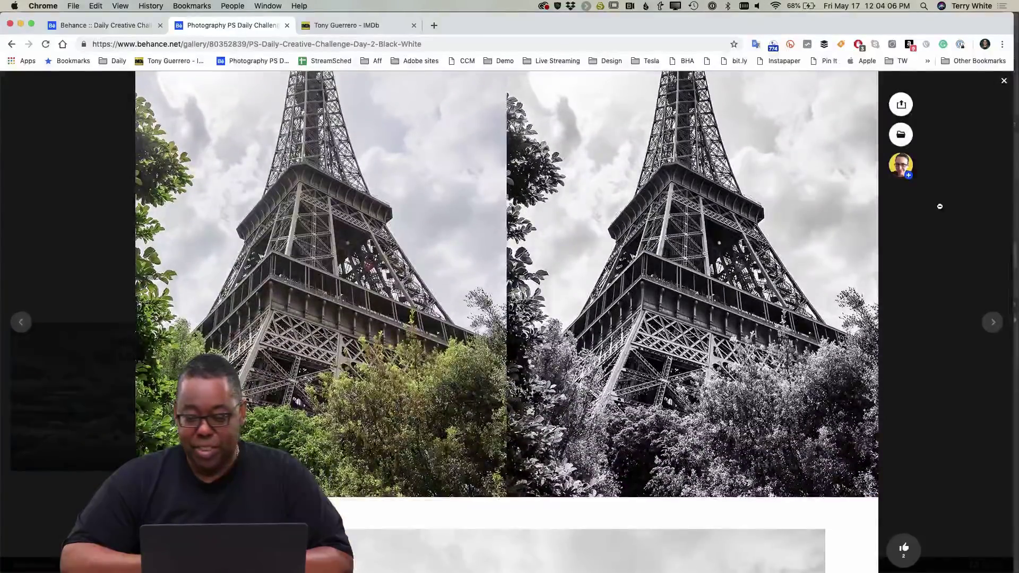
pyautogui.click(939, 206)
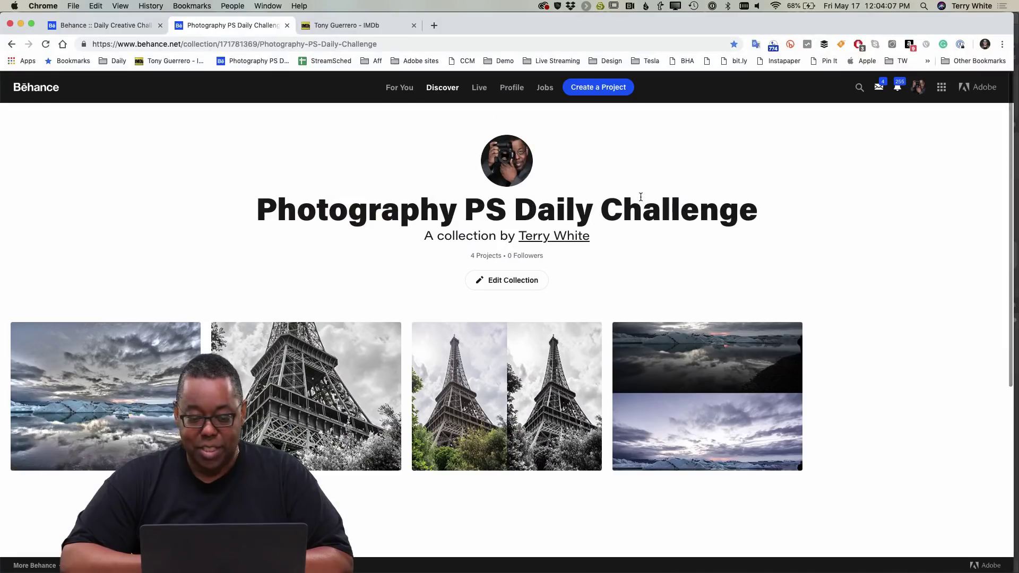
# - Open the Day 1 Lightning project, compare its adjusted and original lagoon photos, and close it
pyautogui.click(688, 377)
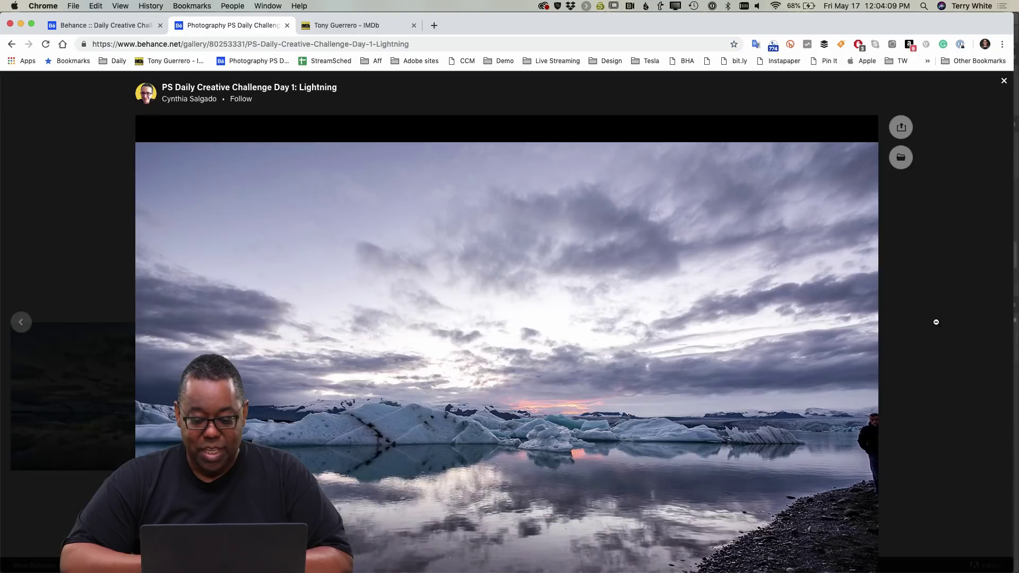
pyautogui.scroll(-4, 950, 328)
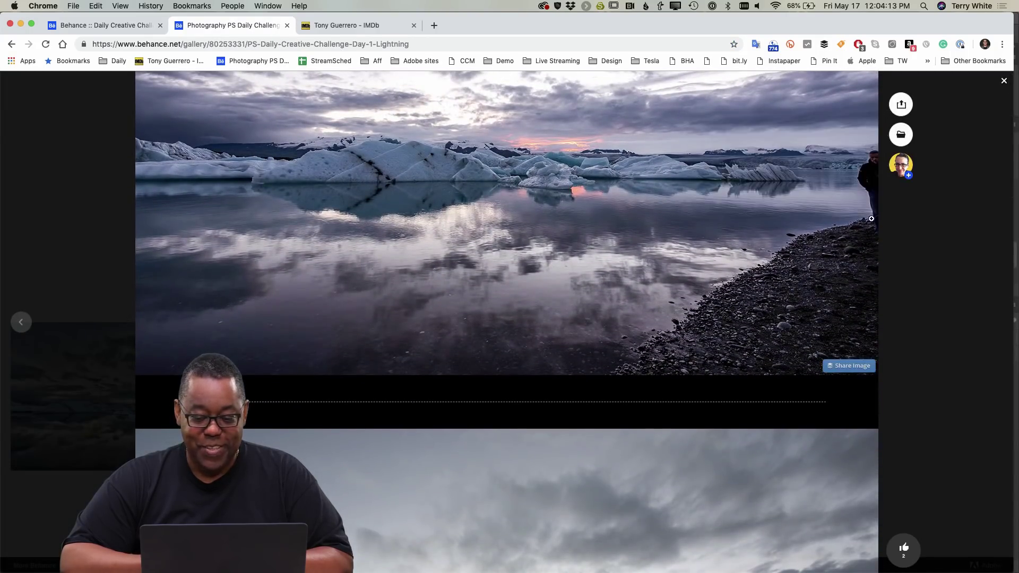
pyautogui.scroll(-1, 943, 280)
pyautogui.scroll(4, 943, 280)
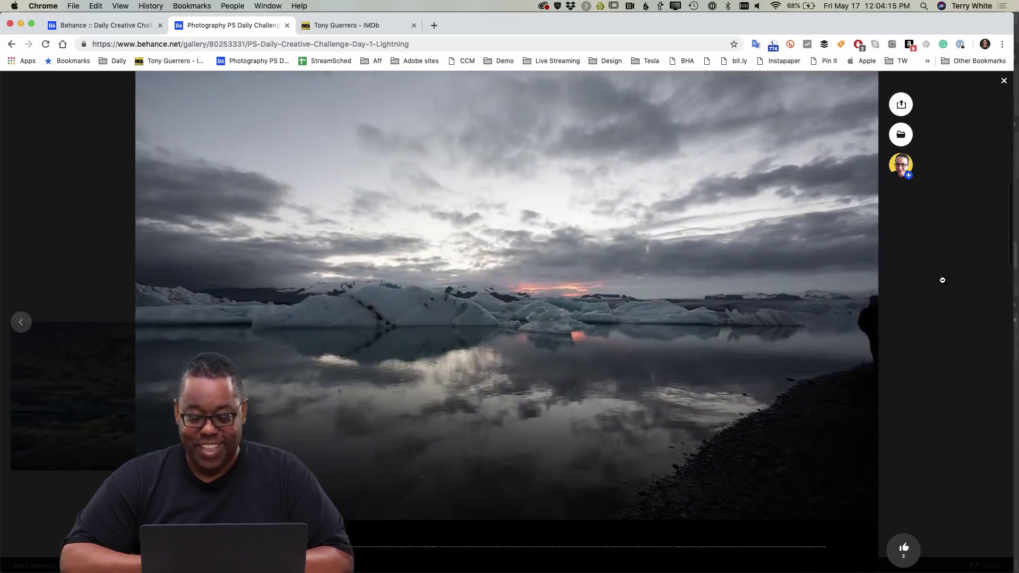
pyautogui.scroll(-6, 943, 280)
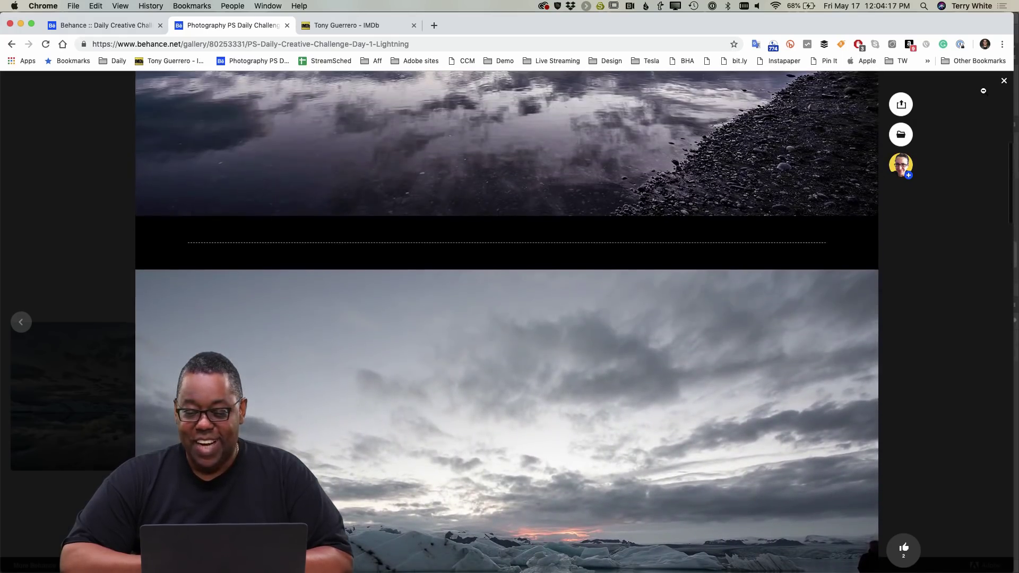
pyautogui.click(1004, 81)
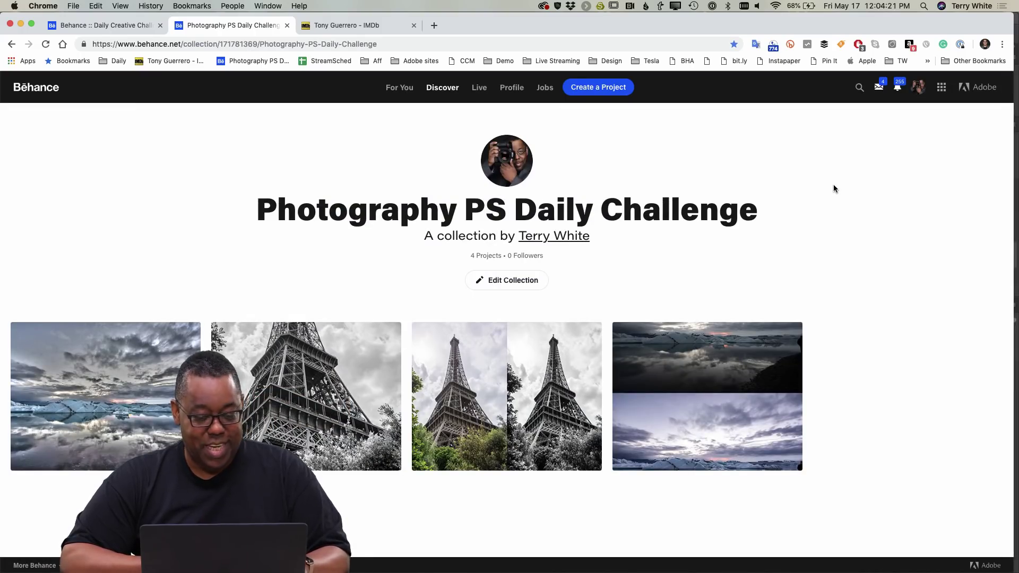
# - Switch to Photoshop and open the Day04-Retouching photo from the Ps Daily Creative Challenge library, fitted to the window
pyautogui.press('super+Tab')
pyautogui.press('super+Tab')
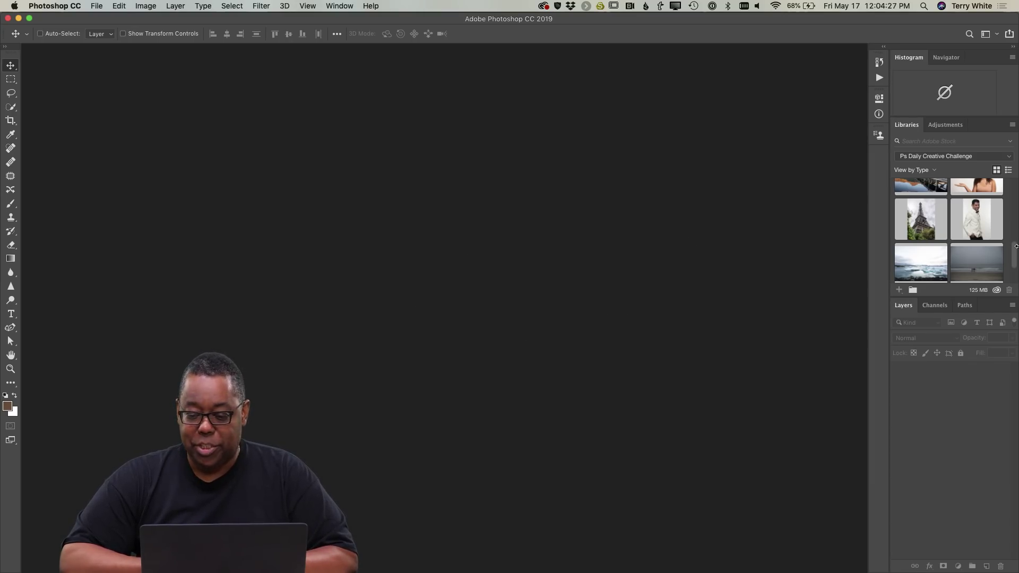
pyautogui.doubleClick(981, 223)
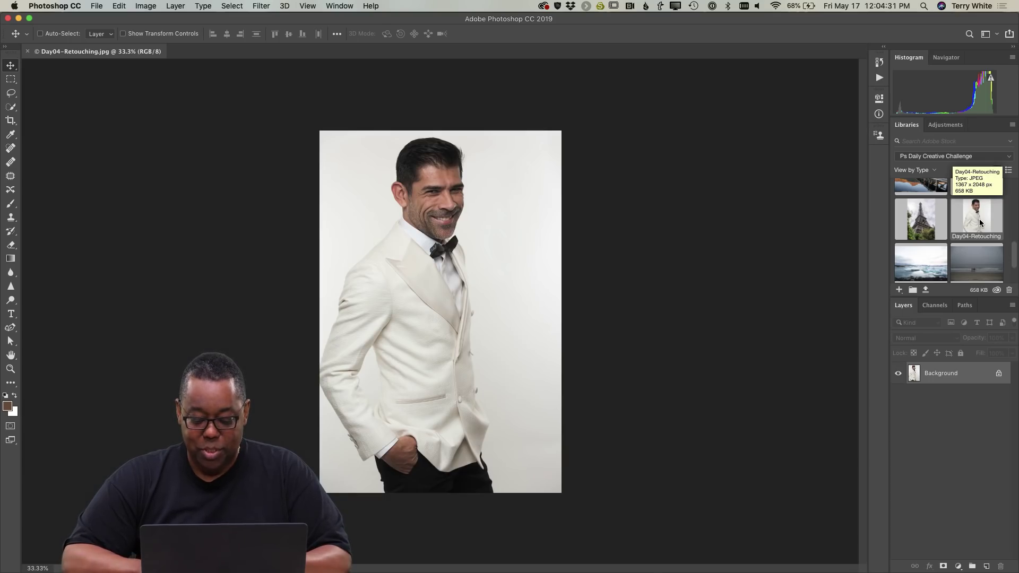
pyautogui.press('super+0')
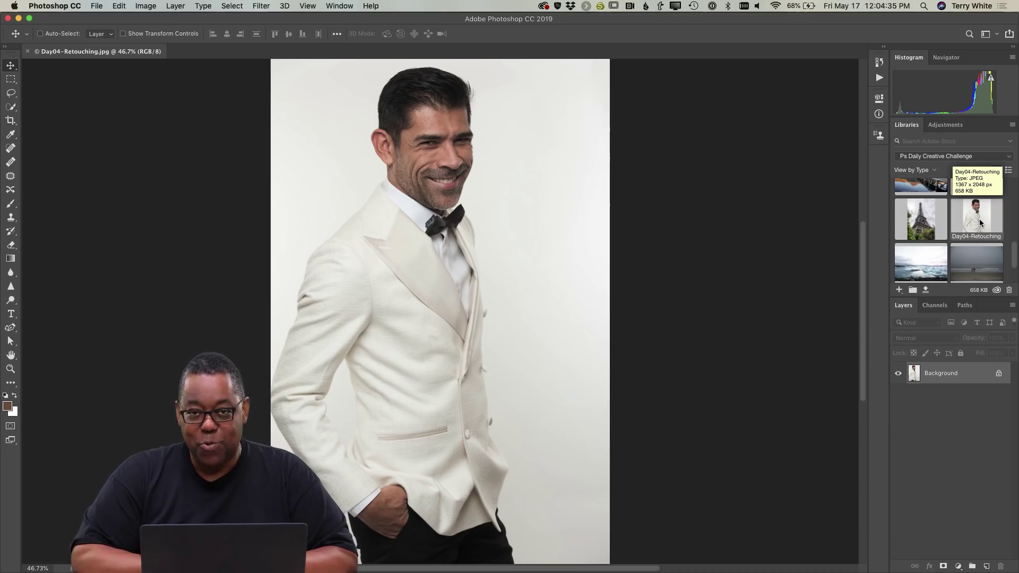
pyautogui.press('super')
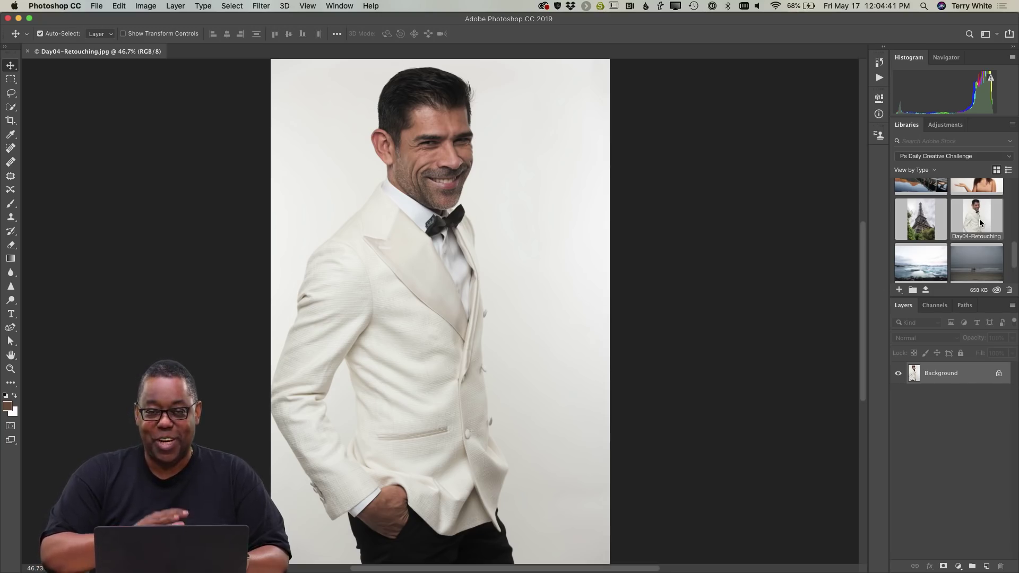
# - Switch to Chrome, view the photographed actor's IMDb page, and return to Photoshop
pyautogui.press('super+Tab')
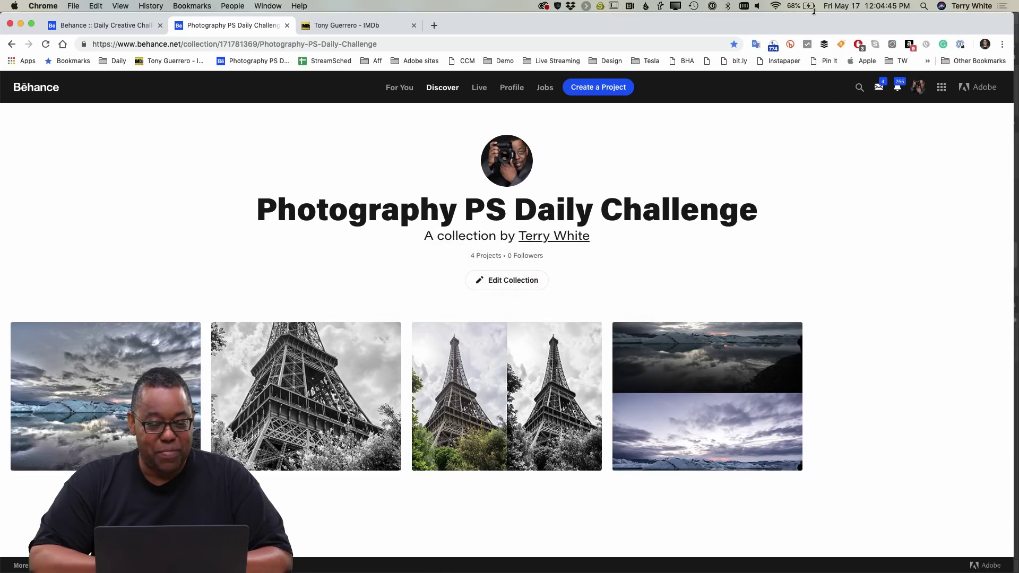
pyautogui.click(387, 24)
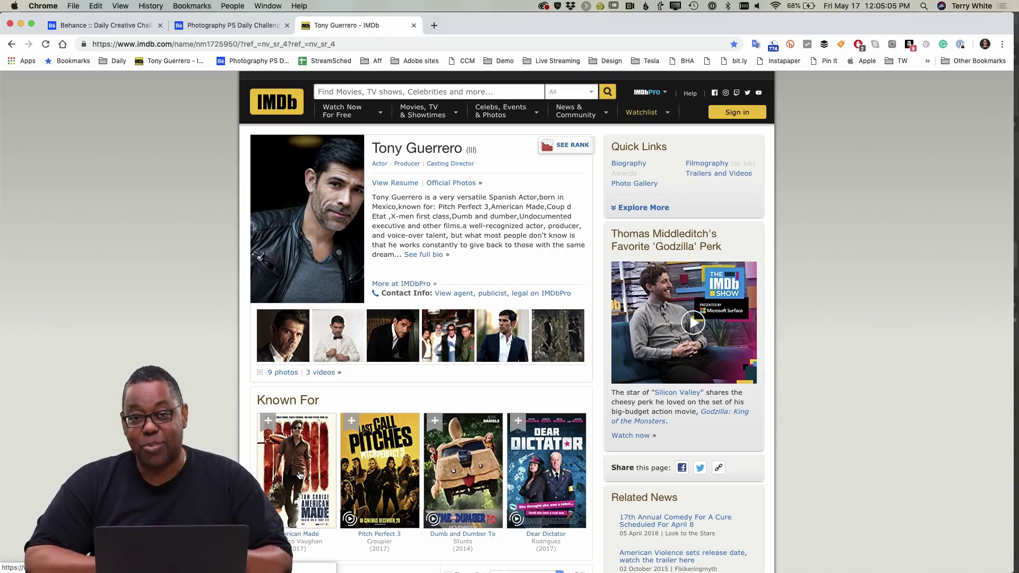
pyautogui.press('super+Tab')
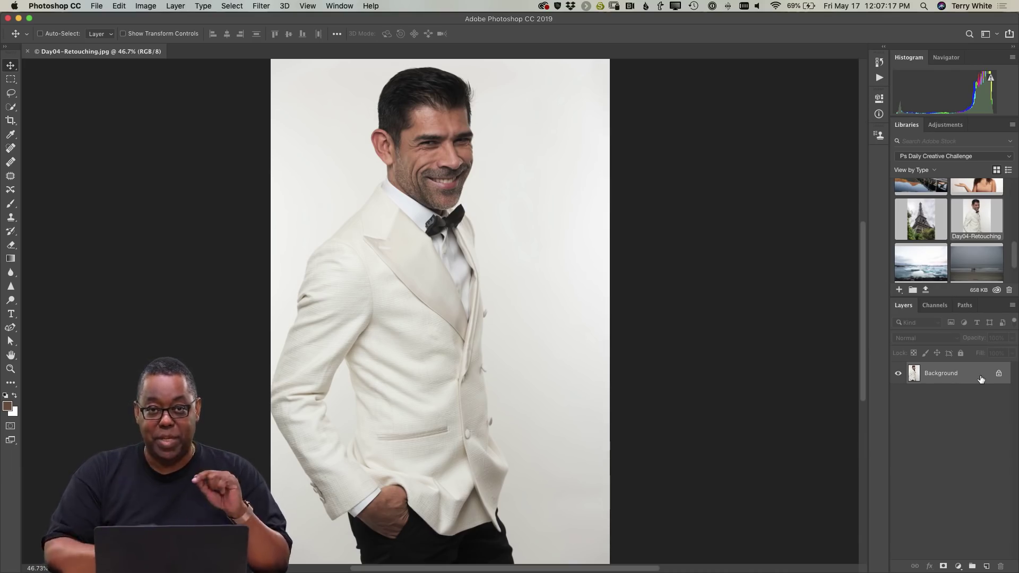
# - Duplicate the Background layer and magnify the man's face and hair for close retouching
pyautogui.moveTo(981, 378); pyautogui.dragTo(984, 567)
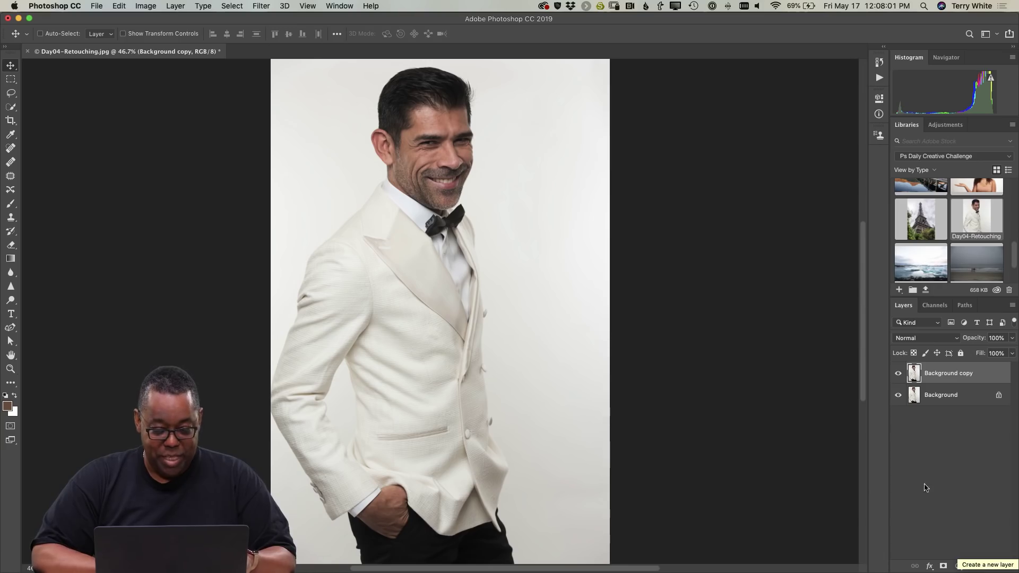
pyautogui.press('z')
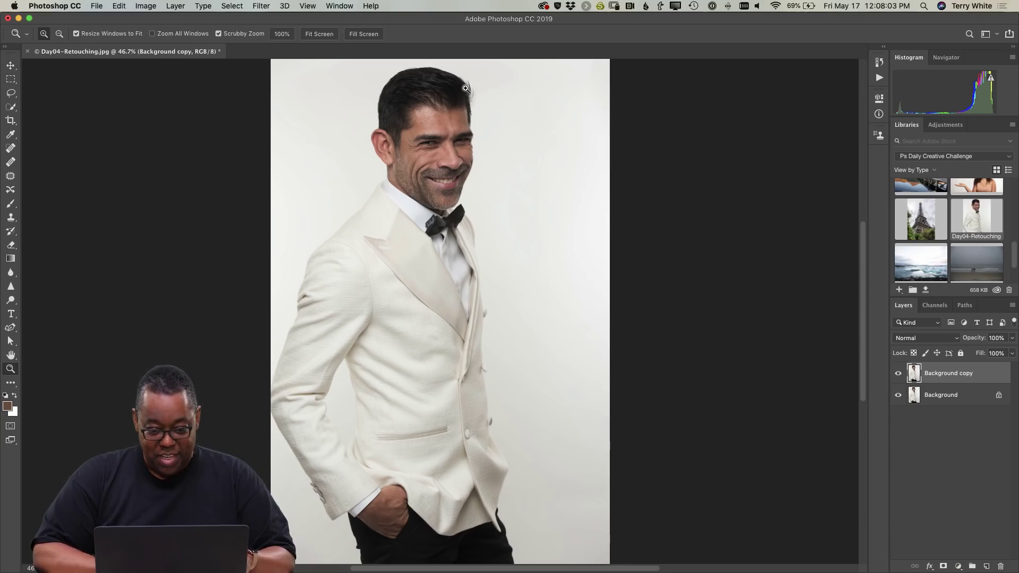
pyautogui.moveTo(471, 96); pyautogui.dragTo(535, 191)
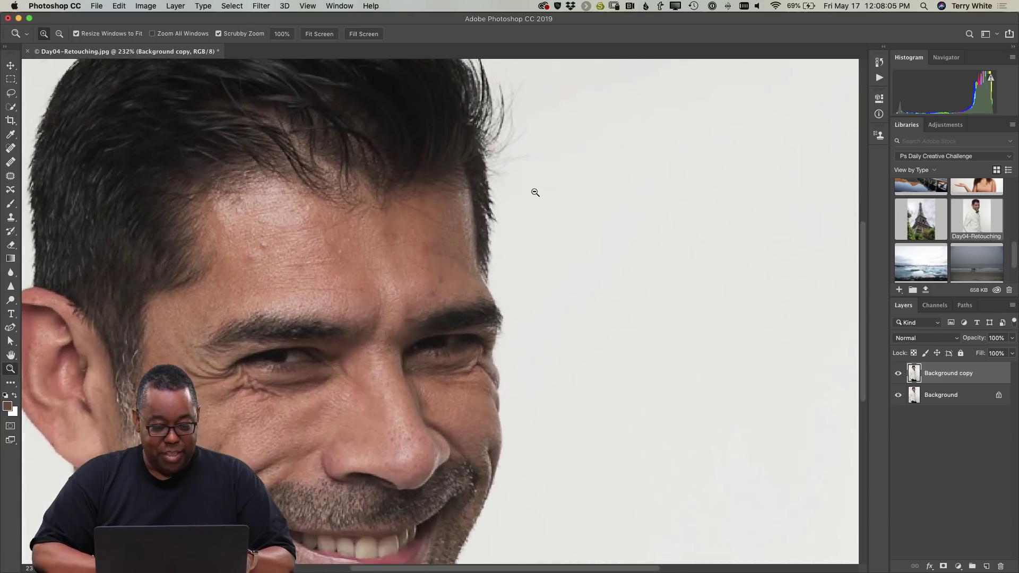
pyautogui.press('v')
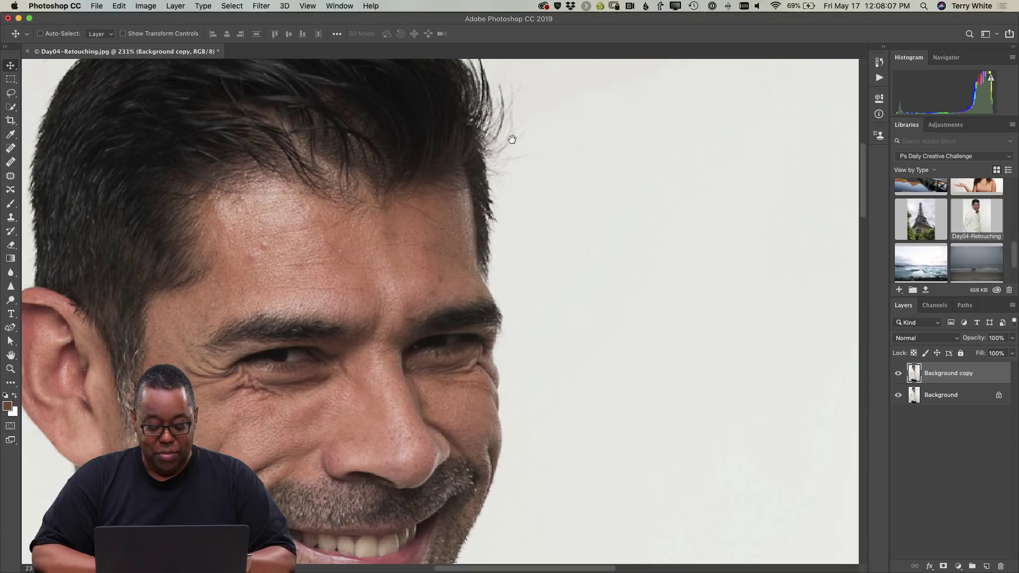
# - Select the Photography workspace and reset it to its saved layout
pyautogui.moveTo(512, 139); pyautogui.dragTo(570, 257)
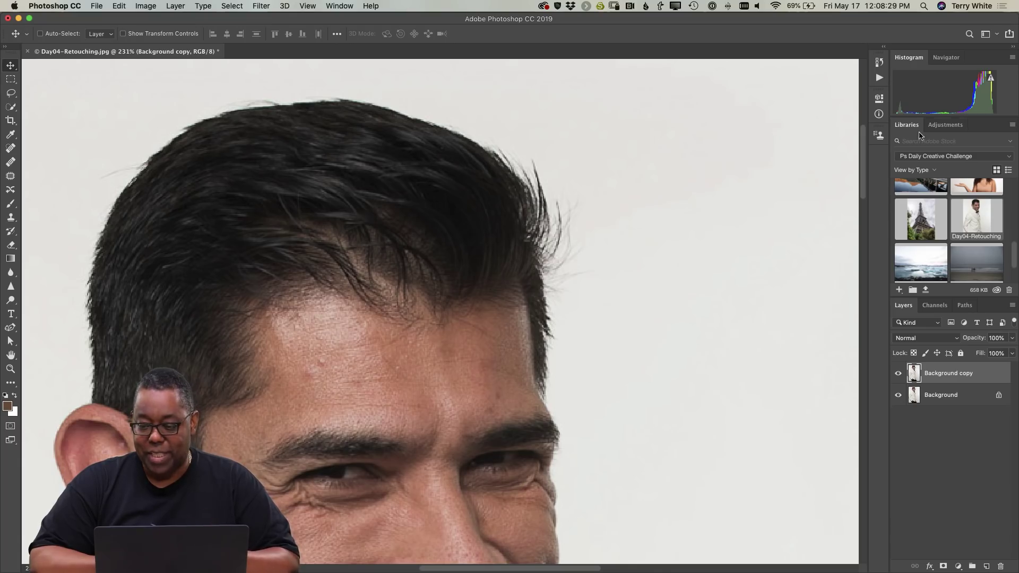
pyautogui.click(996, 35)
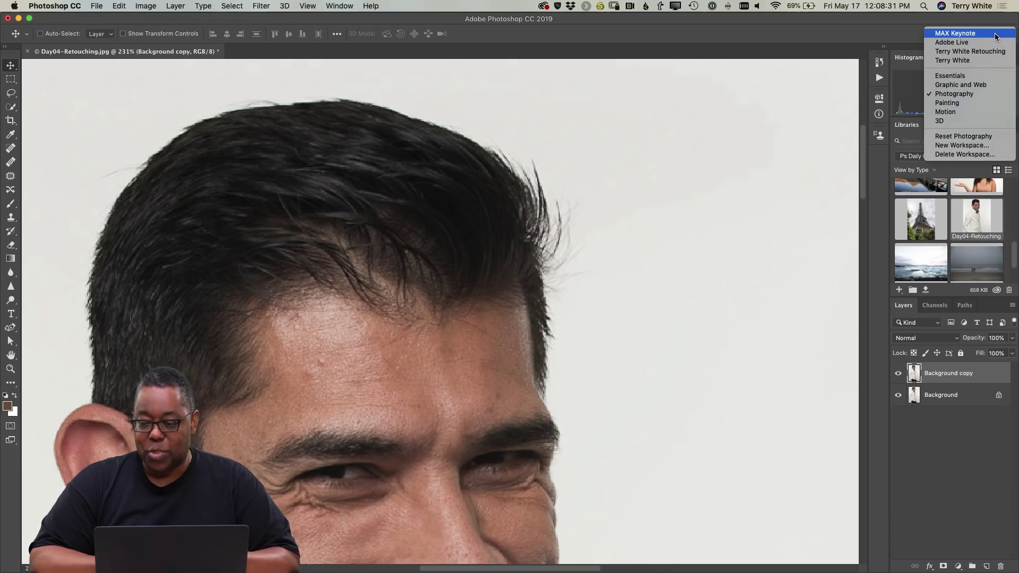
pyautogui.click(993, 94)
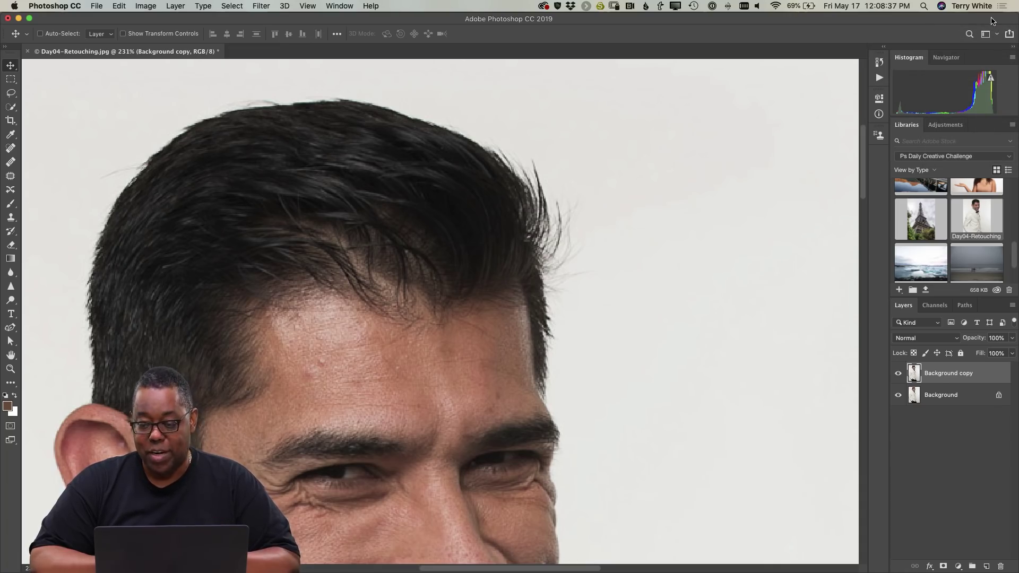
pyautogui.click(993, 33)
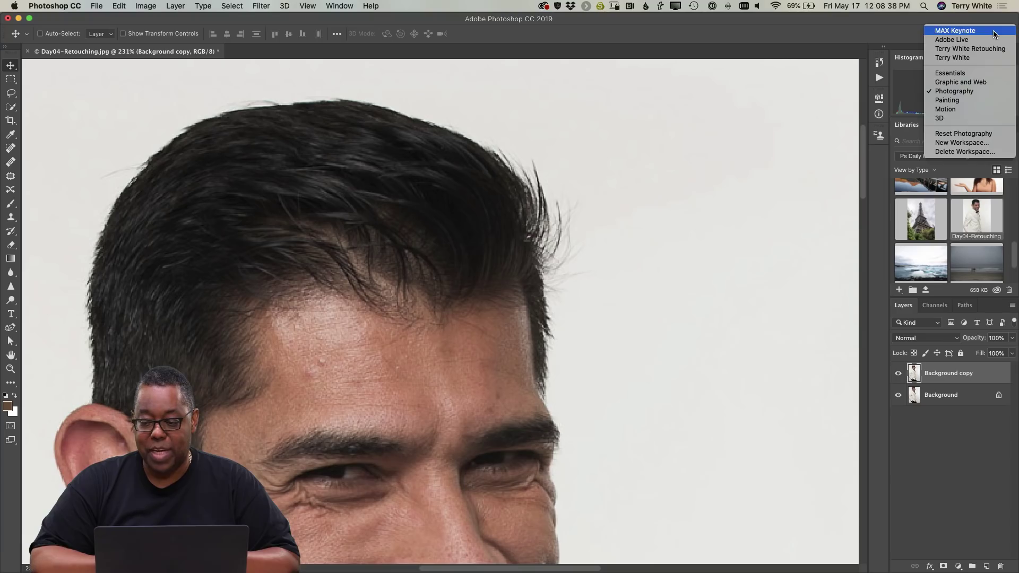
pyautogui.click(997, 134)
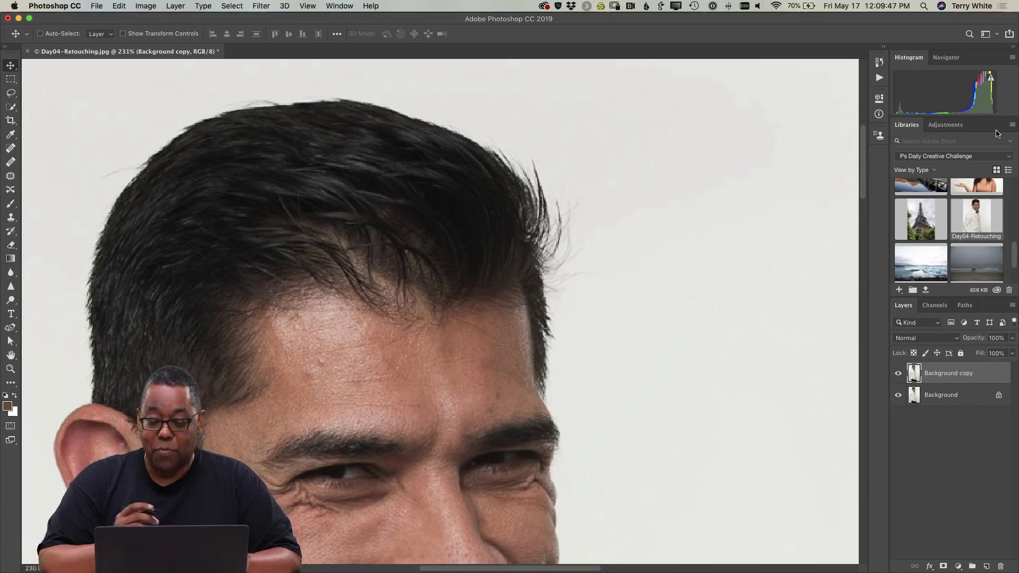
# - Clone clean backdrop over the stray hairs along the right side of the hair using the Clone Stamp in Lighten mode at size 20
pyautogui.press('s')
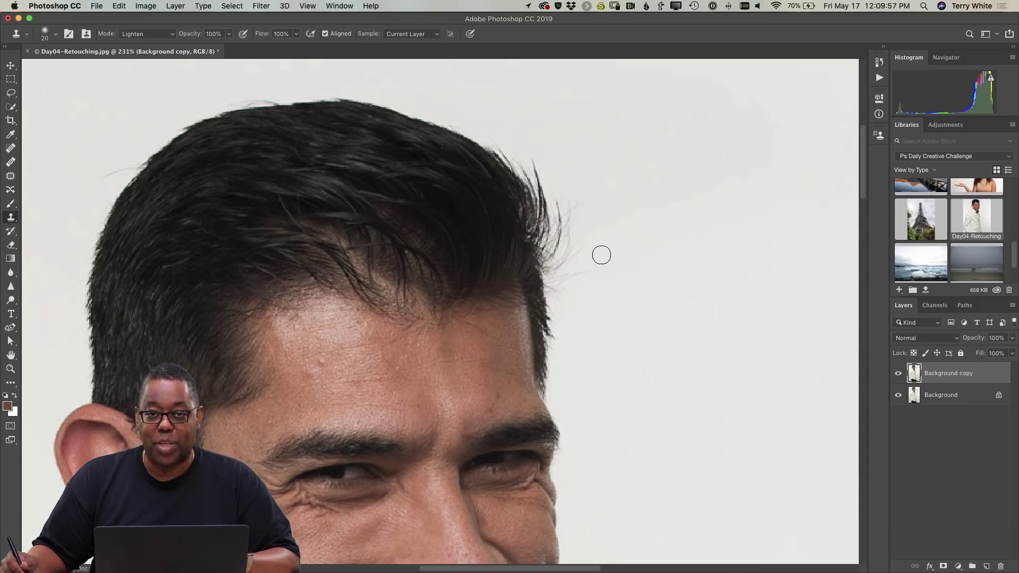
pyautogui.click(595, 237)
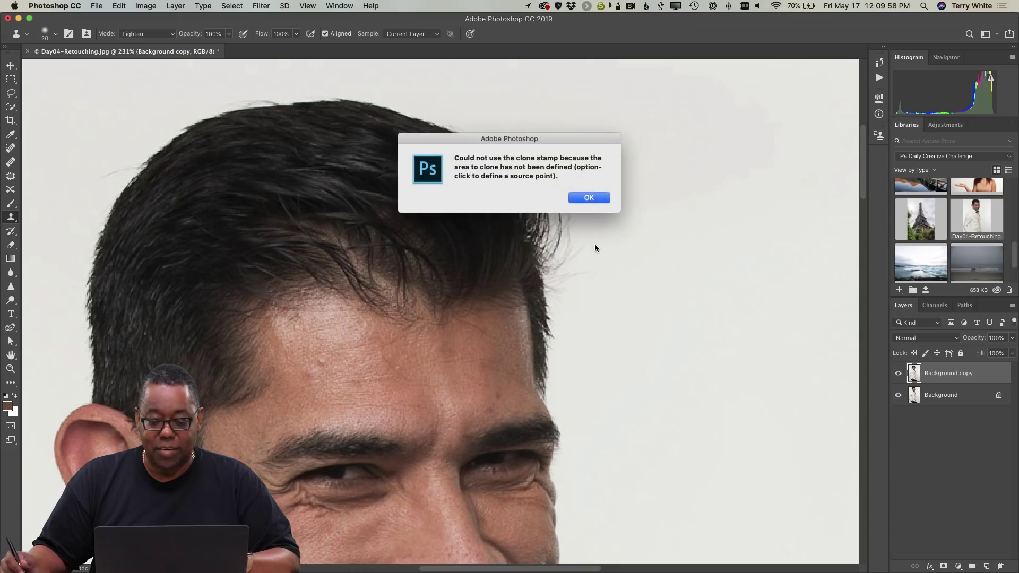
pyautogui.click(601, 199)
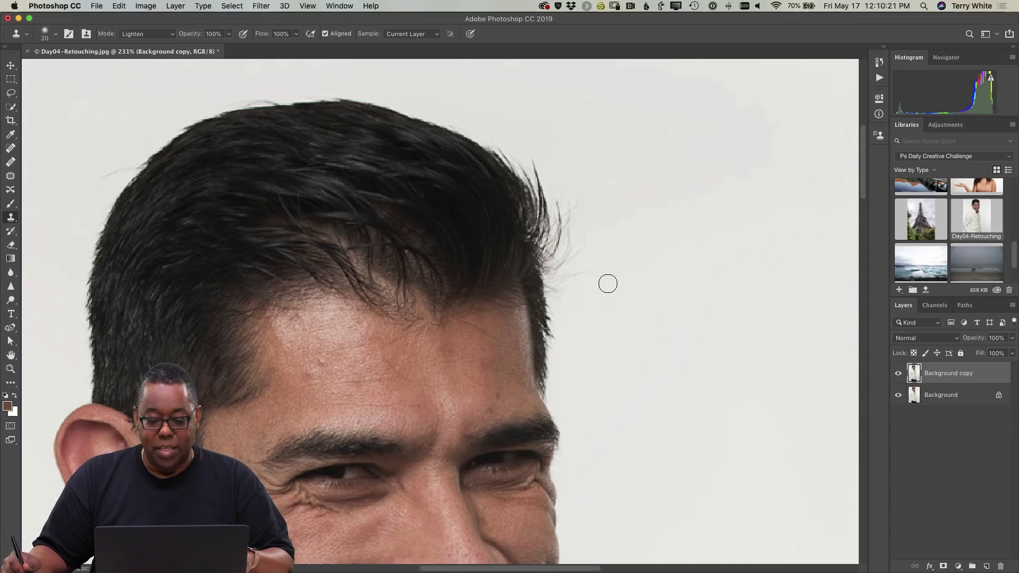
pyautogui.moveTo(571, 289)
pyautogui.mouseDown()
pyautogui.moveTo(574, 245)
pyautogui.moveTo(572, 214)
pyautogui.moveTo(566, 199)
pyautogui.moveTo(570, 240)
pyautogui.moveTo(560, 213)
pyautogui.moveTo(556, 269)
pyautogui.moveTo(550, 201)
pyautogui.moveTo(517, 158)
pyautogui.moveTo(558, 222)
pyautogui.moveTo(558, 236)
pyautogui.moveTo(546, 197)
pyautogui.moveTo(558, 340)
pyautogui.moveTo(556, 305)
pyautogui.mouseUp()
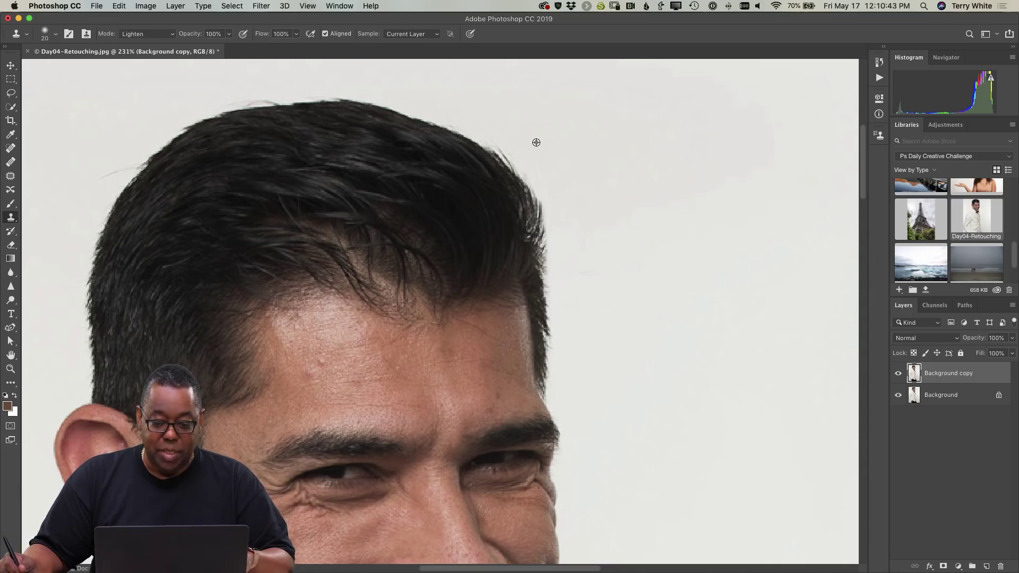
pyautogui.moveTo(538, 155)
pyautogui.mouseDown()
pyautogui.moveTo(500, 147)
pyautogui.moveTo(523, 169)
pyautogui.moveTo(497, 148)
pyautogui.moveTo(523, 176)
pyautogui.mouseUp()
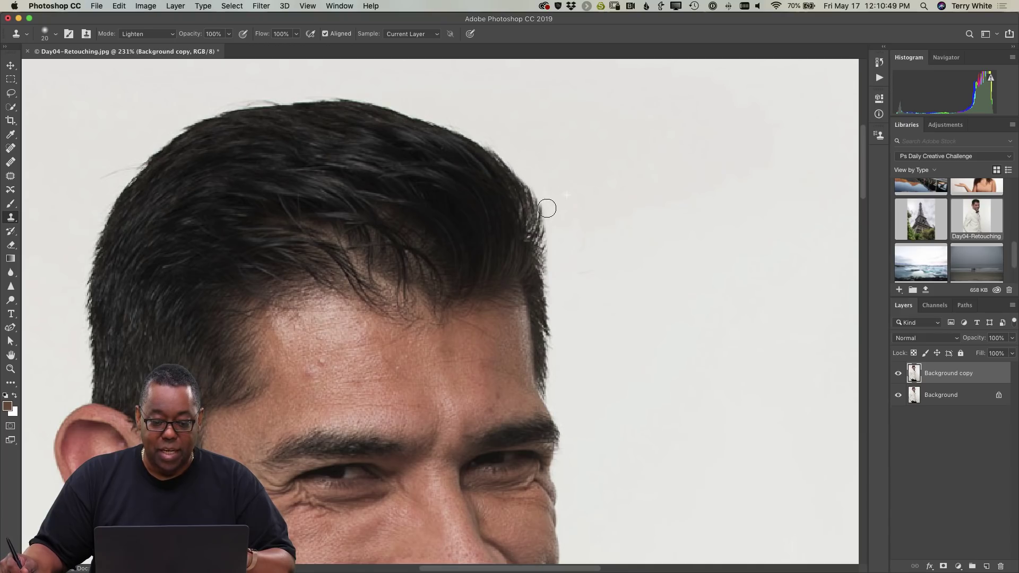
# - Clone away the flyaway hairs above the crown and along the upper-left hairline, sampling the nearby backdrop for each area
pyautogui.click(309, 106)
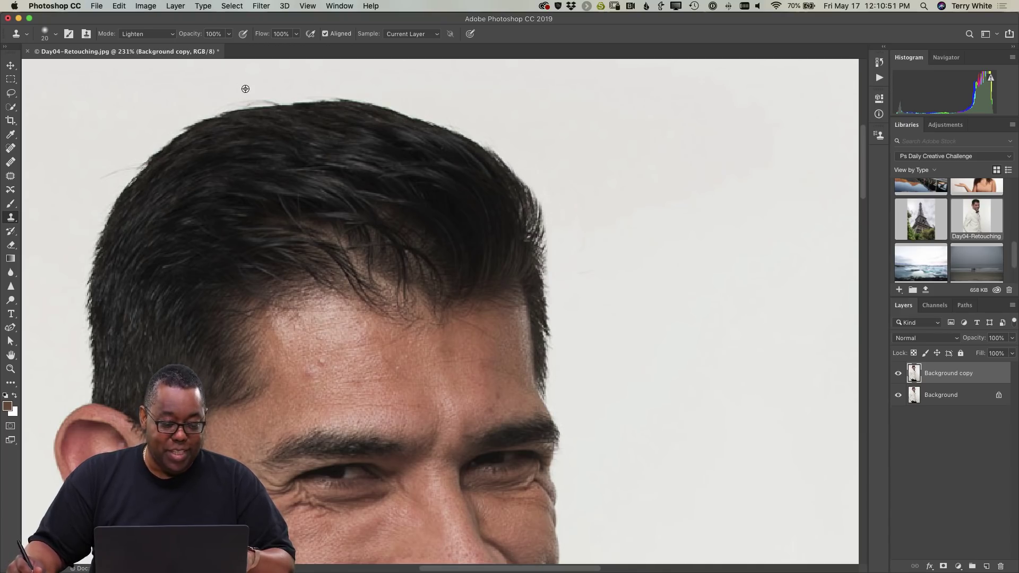
pyautogui.keyDown('alt'); pyautogui.click(226, 86); pyautogui.keyUp('alt')
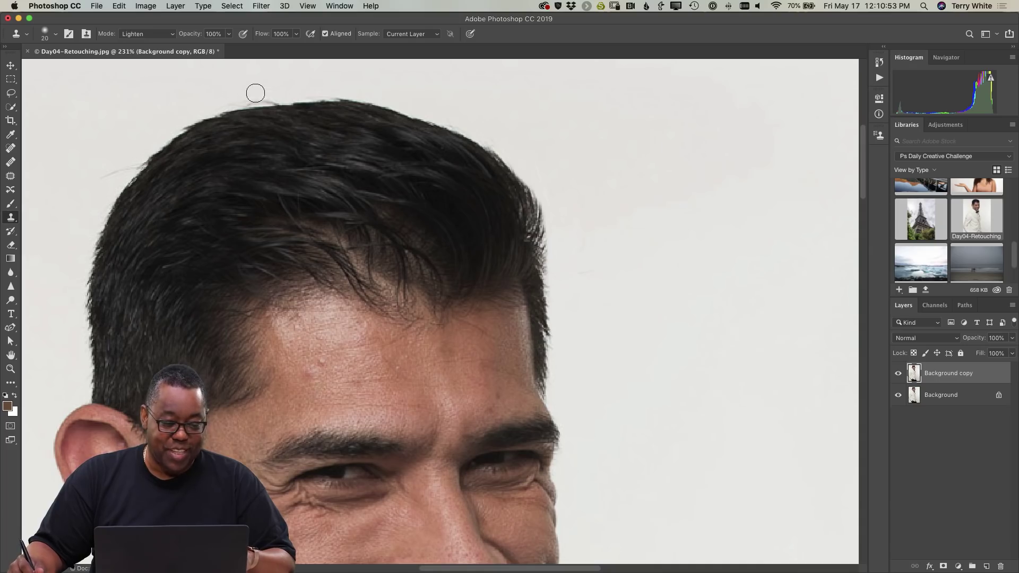
pyautogui.moveTo(255, 93)
pyautogui.mouseDown()
pyautogui.moveTo(232, 105)
pyautogui.moveTo(275, 96)
pyautogui.mouseUp()
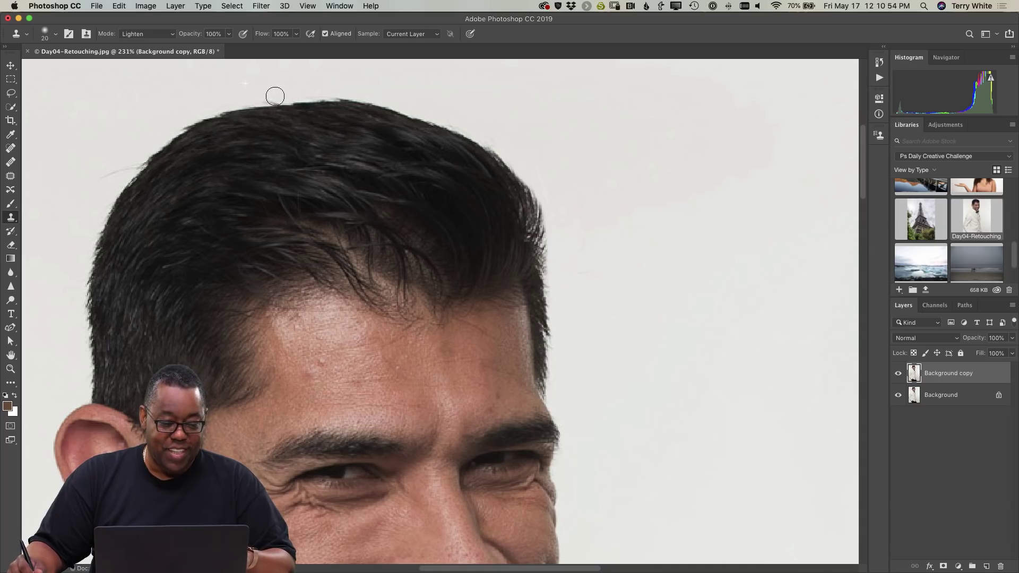
pyautogui.keyDown('alt'); pyautogui.click(250, 80); pyautogui.keyUp('alt')
pyautogui.moveTo(269, 91); pyautogui.dragTo(245, 102)
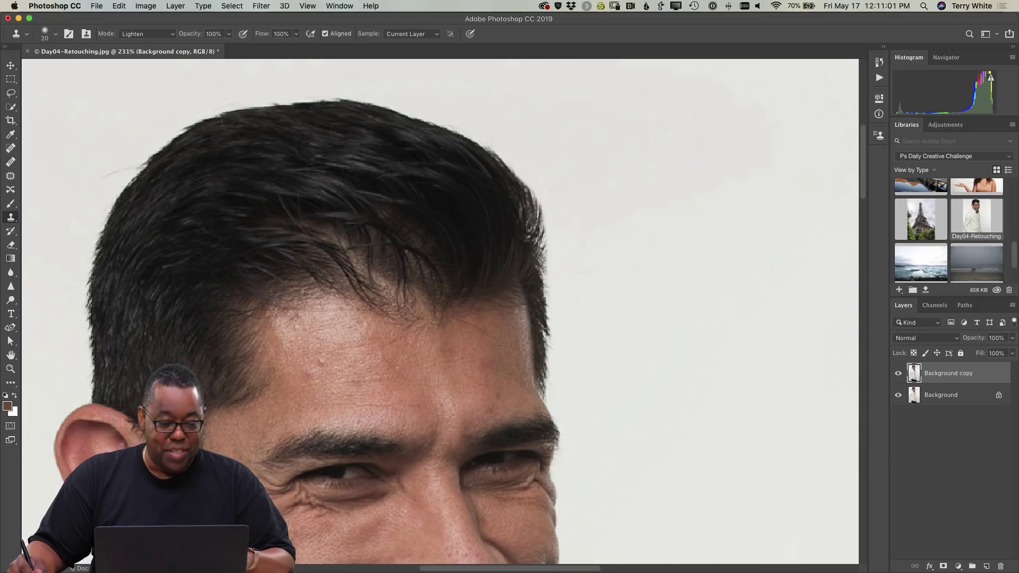
pyautogui.keyDown('alt'); pyautogui.click(82, 155); pyautogui.keyUp('alt')
pyautogui.moveTo(114, 157); pyautogui.dragTo(123, 177)
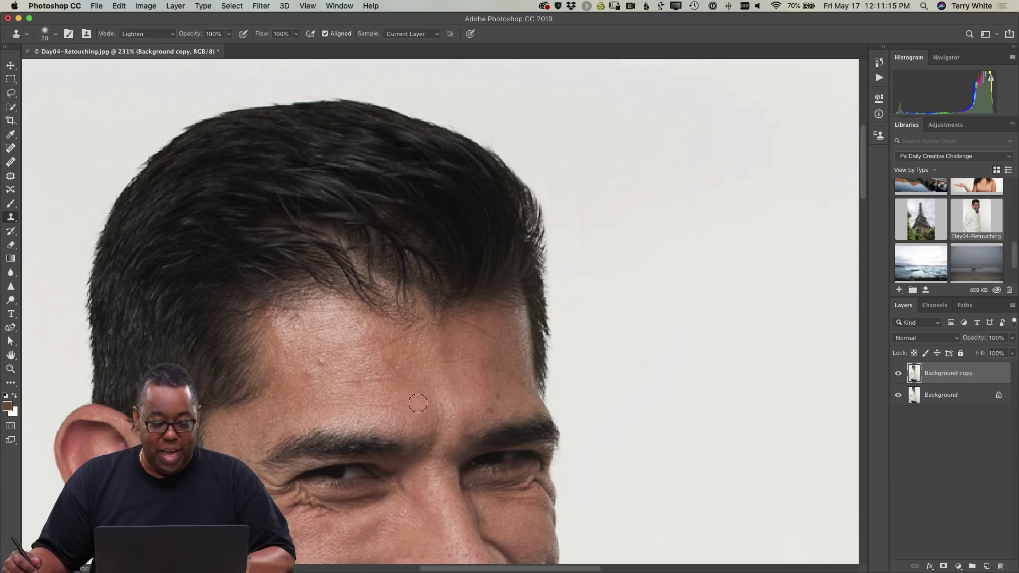
# - Try the Healing Brush at size 10 on the forehead, sampling clean skin beside the blemish
pyautogui.press('space')
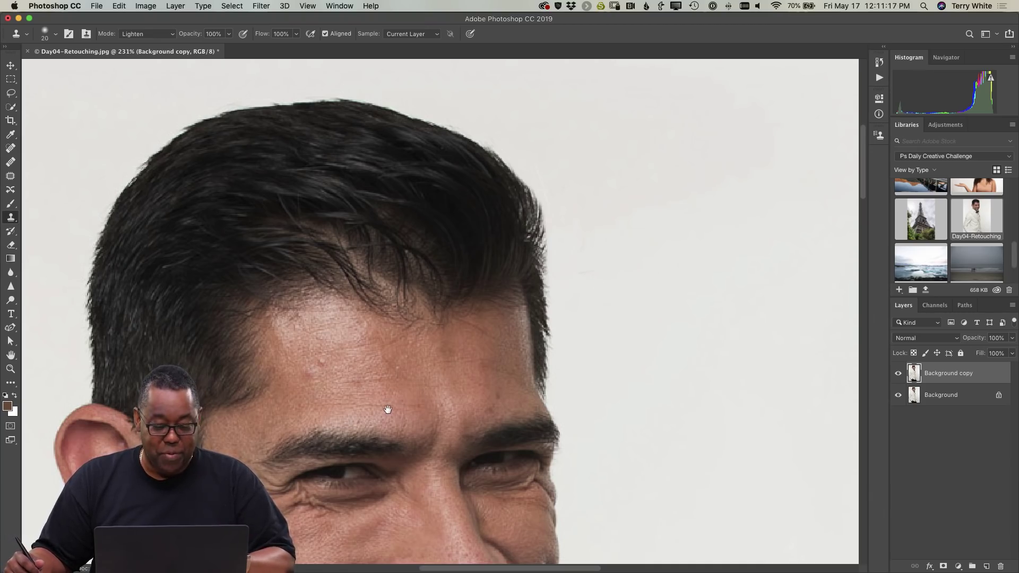
pyautogui.moveTo(388, 409)
pyautogui.mouseDown()
pyautogui.moveTo(419, 261)
pyautogui.moveTo(457, 230)
pyautogui.mouseUp()
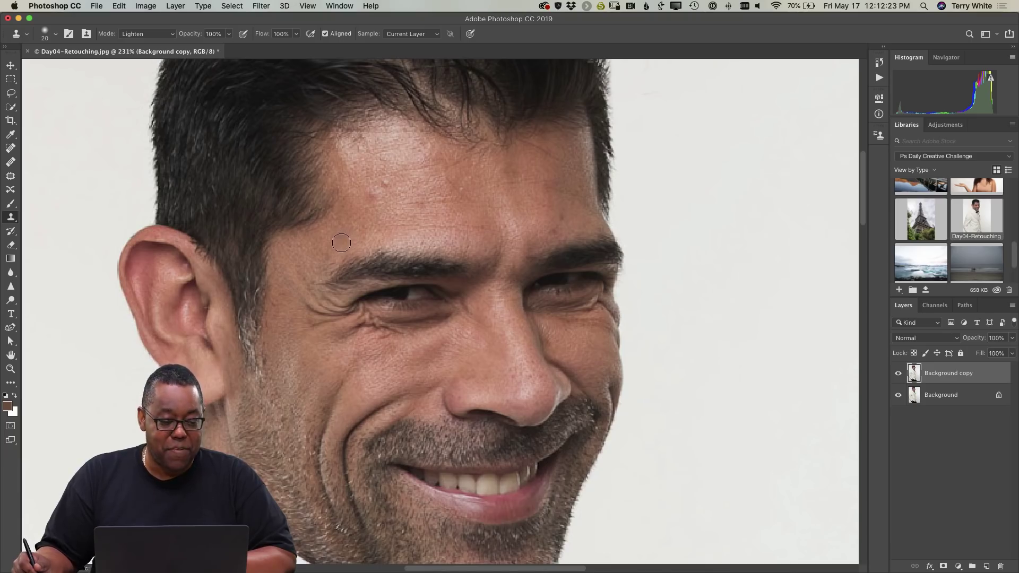
pyautogui.click(10, 162)
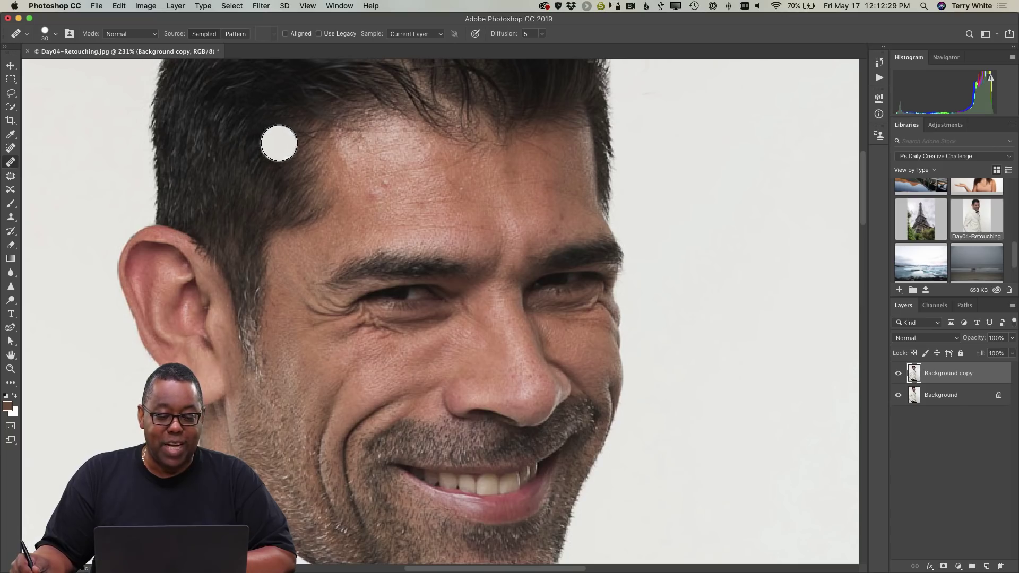
pyautogui.press('[')
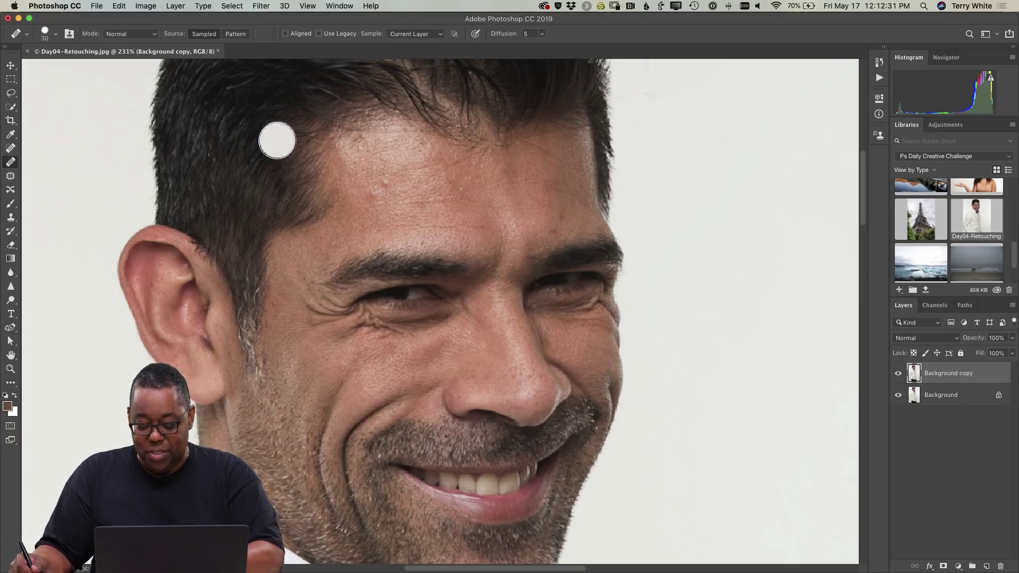
pyautogui.press('[')
pyautogui.press('[')
pyautogui.press('[')
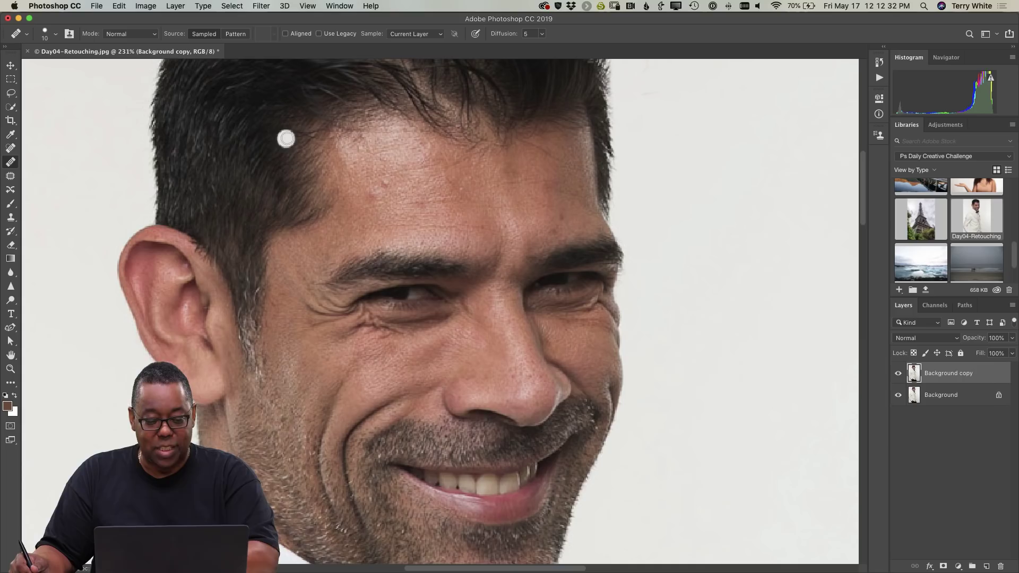
pyautogui.keyDown('alt'); pyautogui.click(362, 183); pyautogui.keyUp('alt')
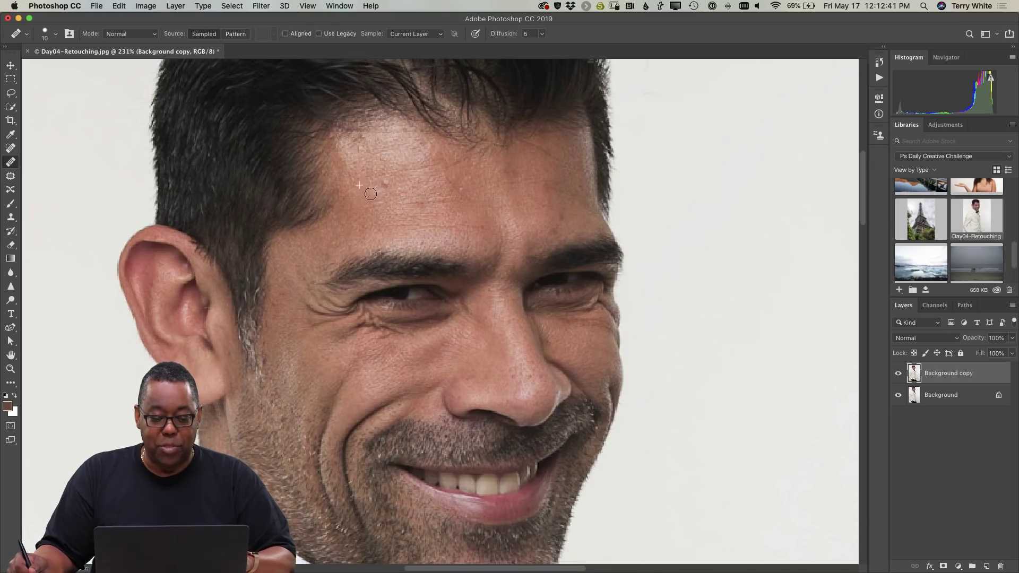
pyautogui.click(371, 194)
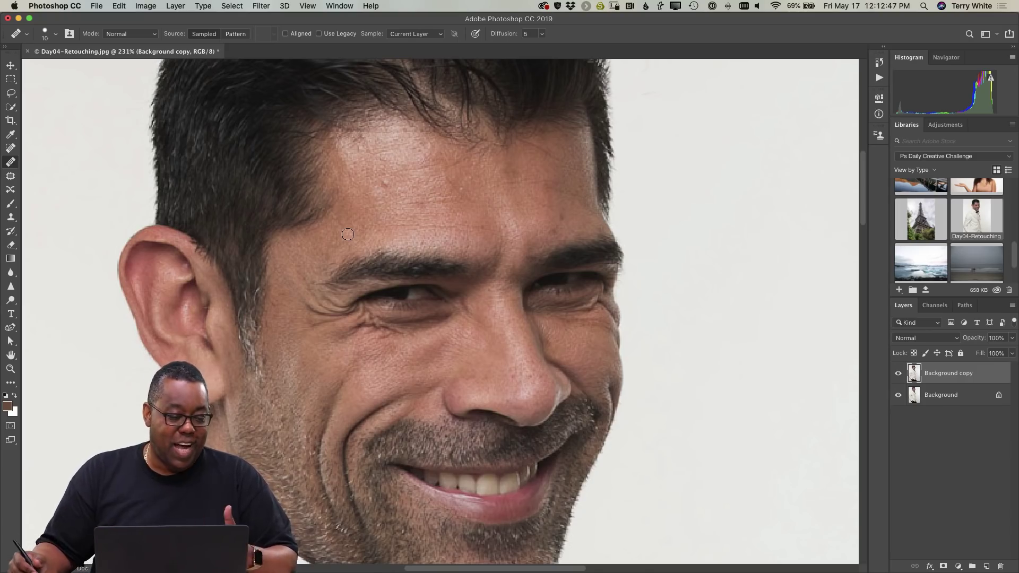
# - Remove the blemishes on the left side of the forehead and above the eyebrow with the Content-Aware Spot Healing Brush
pyautogui.click(10, 152)
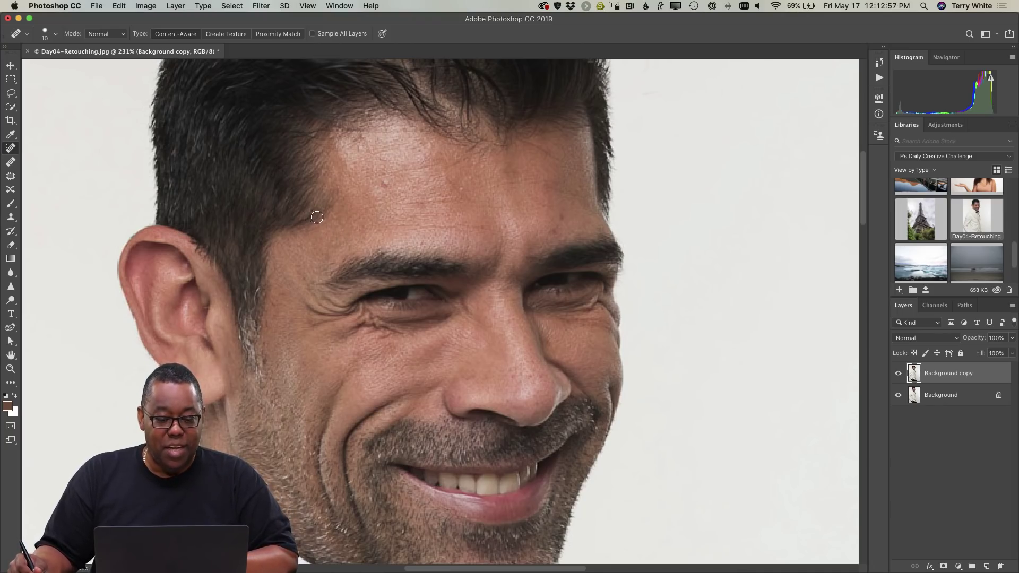
pyautogui.moveTo(385, 186); pyautogui.dragTo(381, 184)
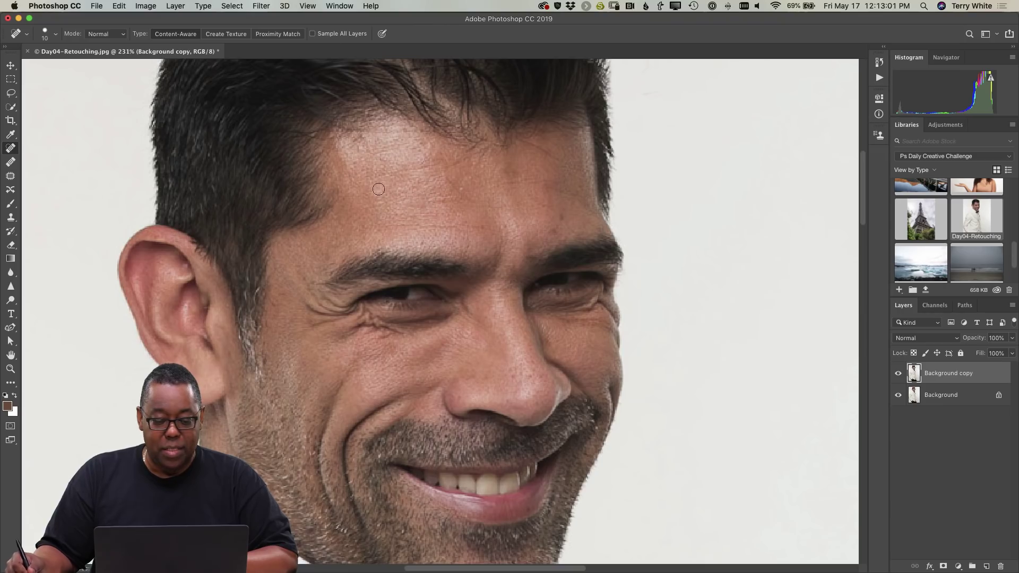
pyautogui.moveTo(359, 150); pyautogui.dragTo(357, 153)
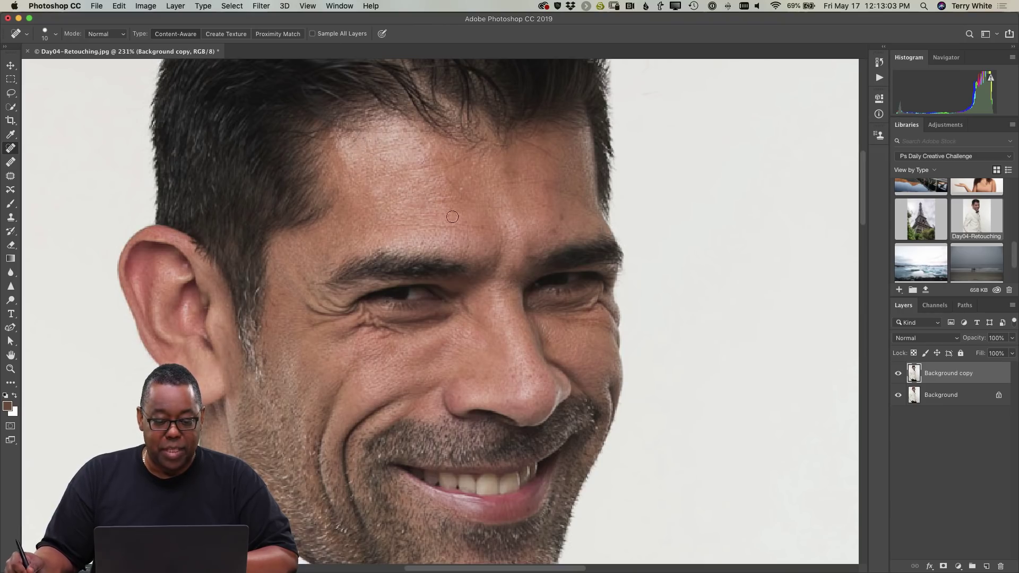
pyautogui.moveTo(441, 234)
pyautogui.mouseDown()
pyautogui.moveTo(404, 226)
pyautogui.moveTo(412, 229)
pyautogui.mouseUp()
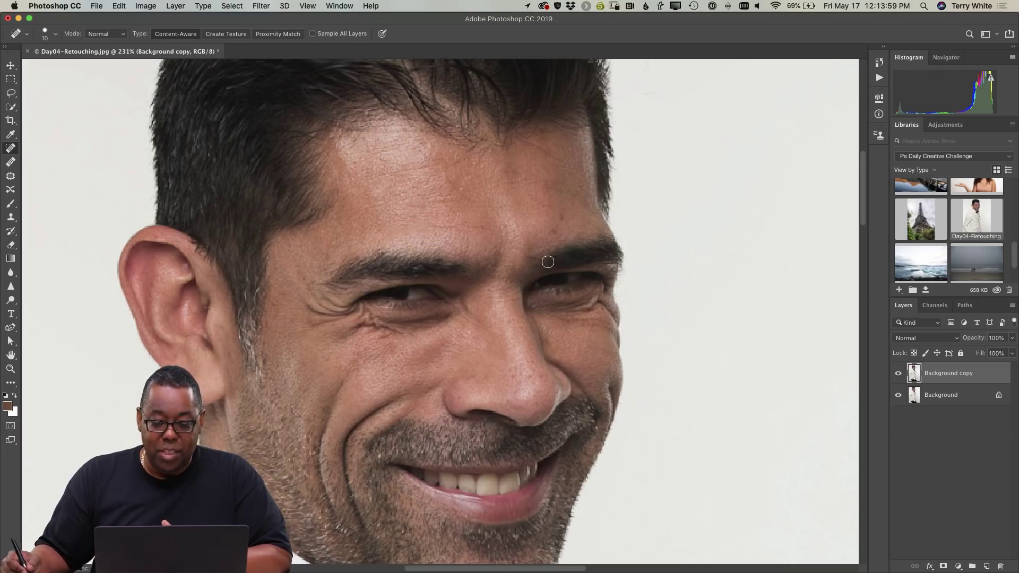
# - Heal the remaining spots above the right eyebrow, in the middle of the forehead and near the right hairline
pyautogui.moveTo(561, 209); pyautogui.dragTo(557, 226)
pyautogui.moveTo(556, 235); pyautogui.dragTo(549, 237)
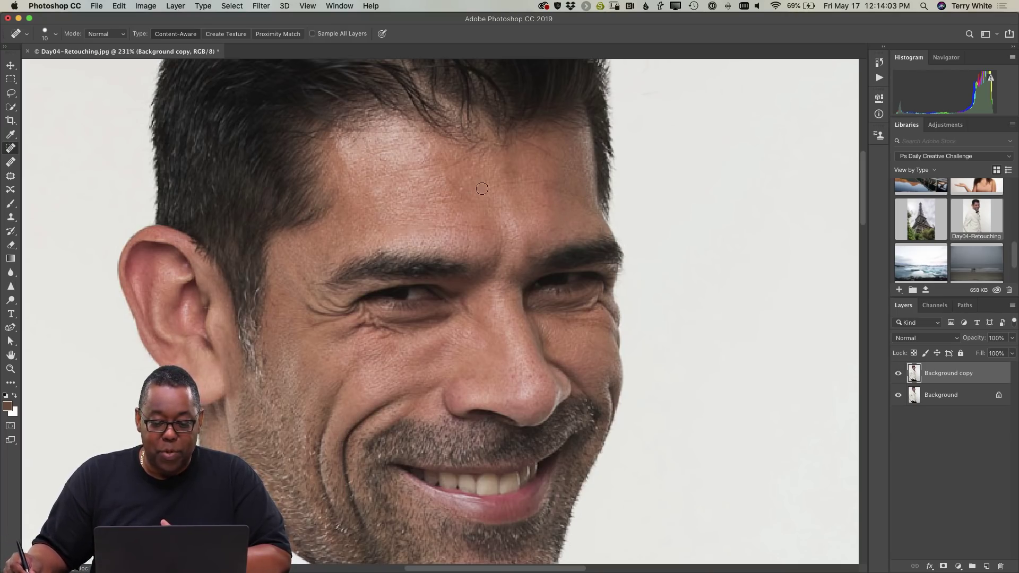
pyautogui.moveTo(455, 178); pyautogui.dragTo(471, 199)
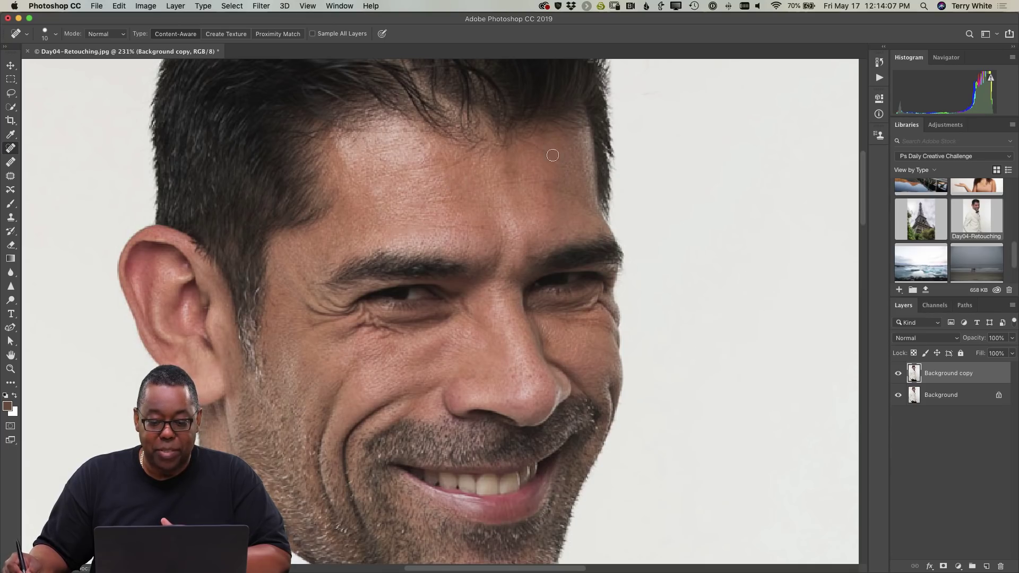
pyautogui.moveTo(551, 151); pyautogui.dragTo(532, 142)
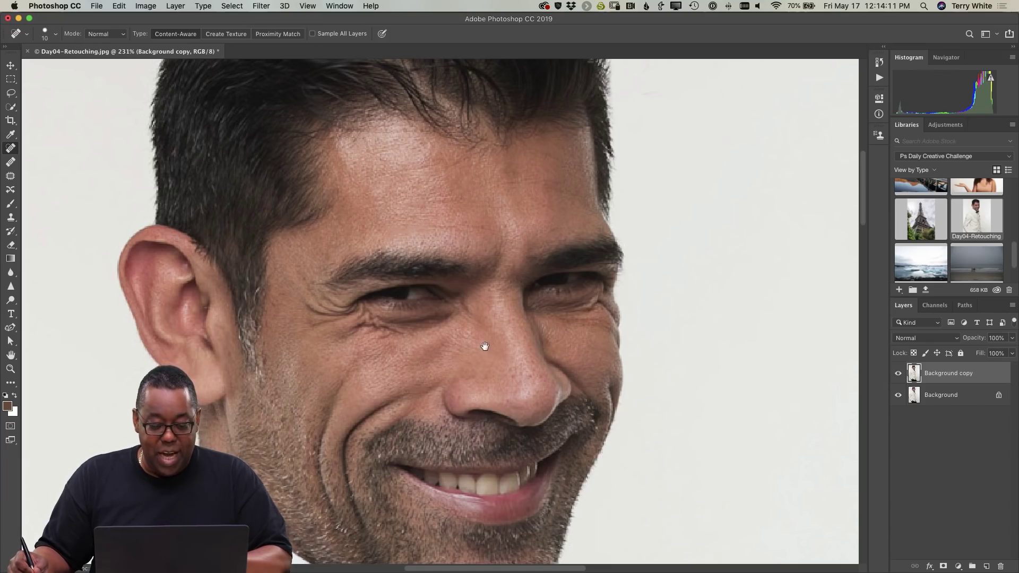
# - Patch the crow's feet beside the eye nearest the ear with smooth cheek skin, using the Patch tool in Normal mode, and deselect
pyautogui.moveTo(484, 346); pyautogui.dragTo(471, 200)
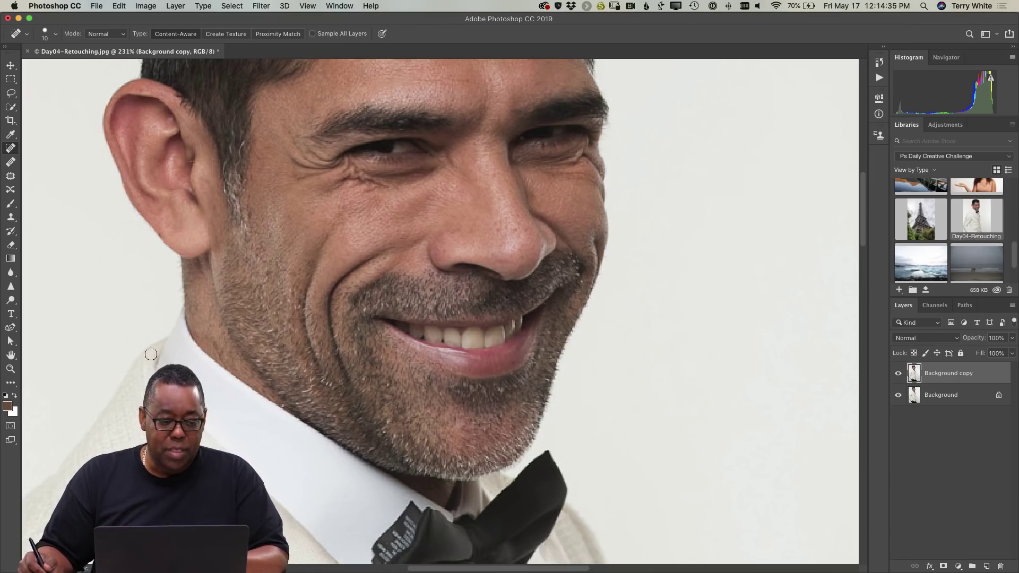
pyautogui.click(10, 177)
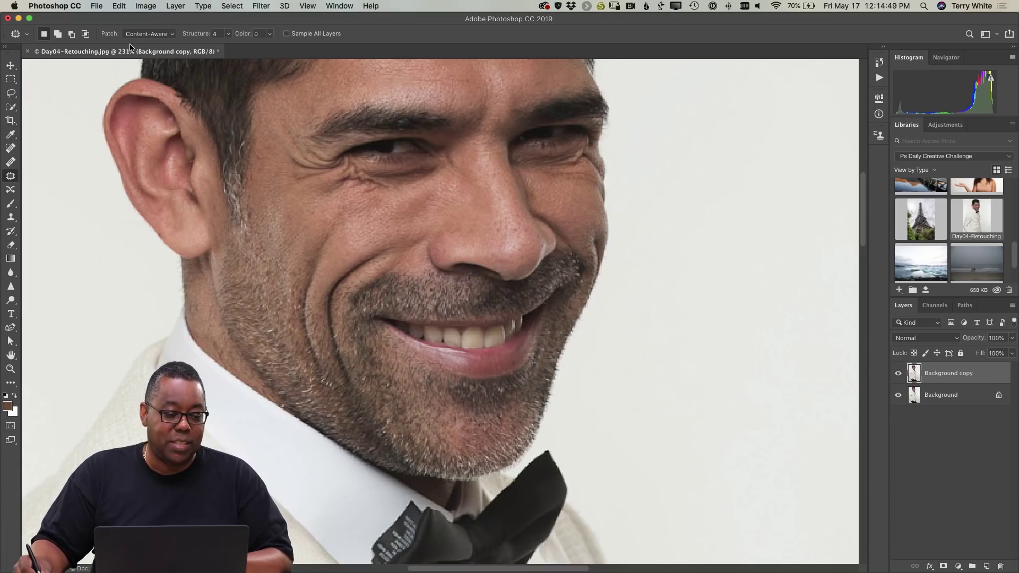
pyautogui.click(159, 34)
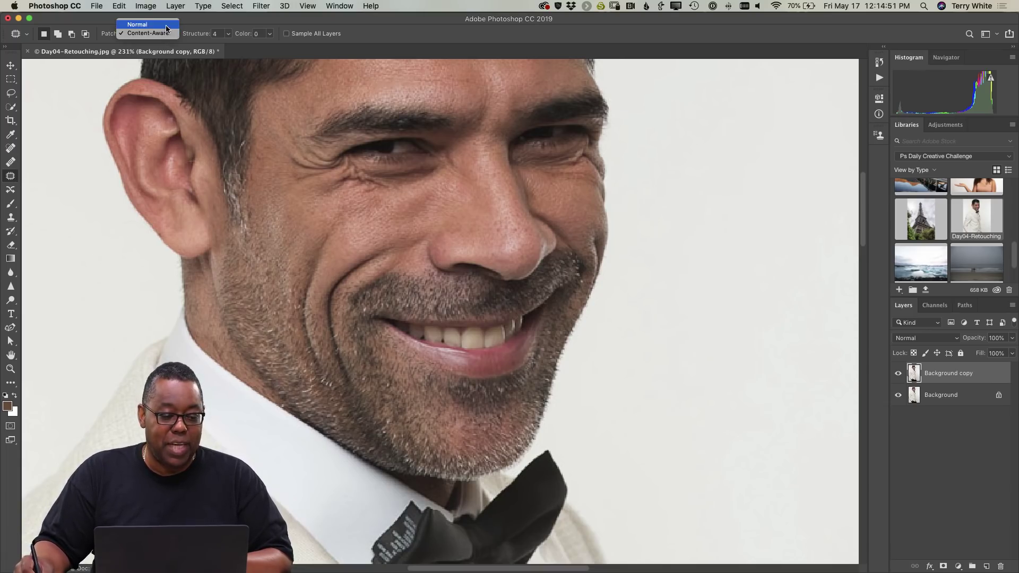
pyautogui.click(166, 25)
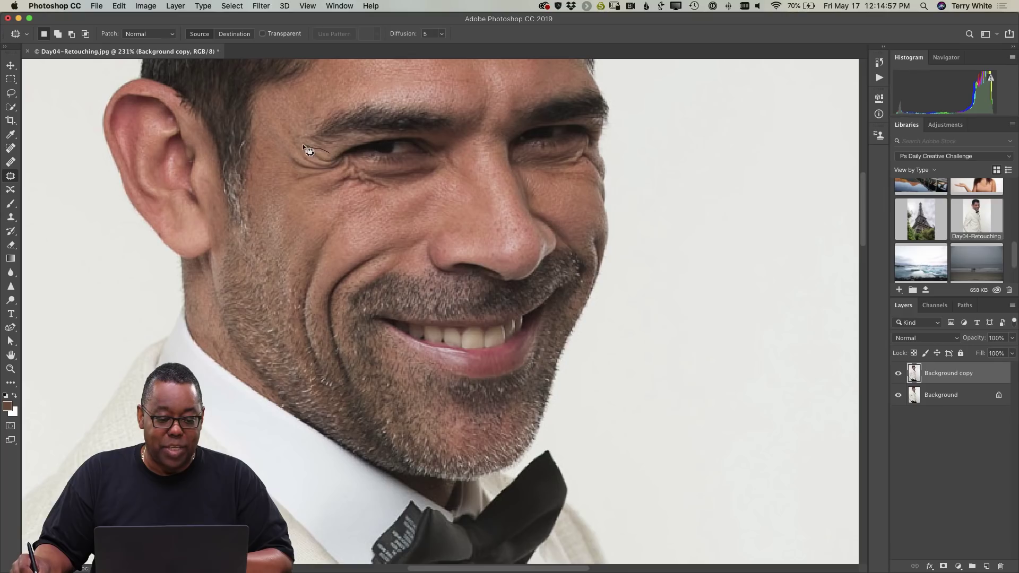
pyautogui.moveTo(299, 180); pyautogui.dragTo(315, 177)
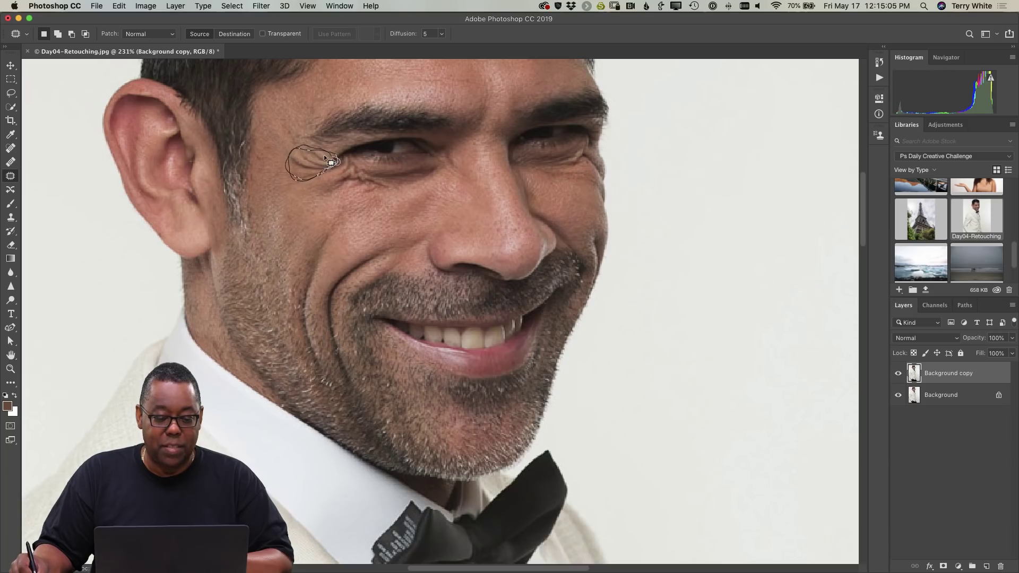
pyautogui.moveTo(324, 155); pyautogui.dragTo(326, 158)
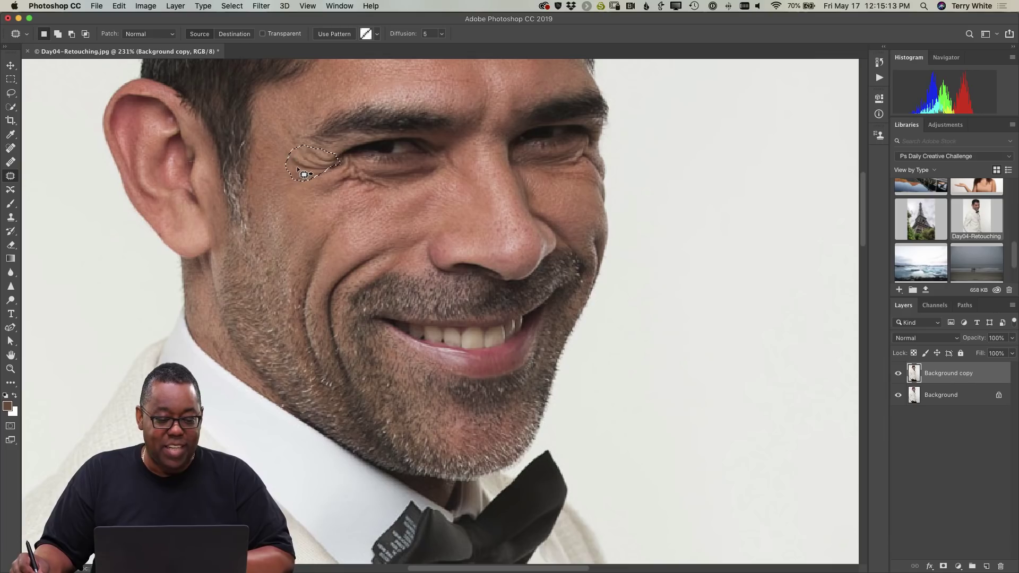
pyautogui.moveTo(297, 170); pyautogui.dragTo(269, 206)
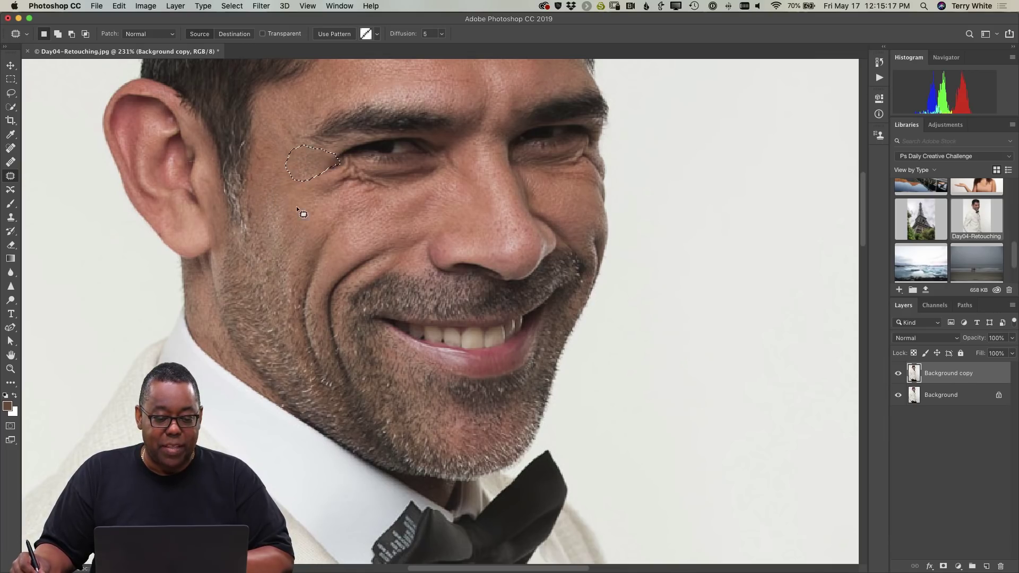
pyautogui.press('super+d')
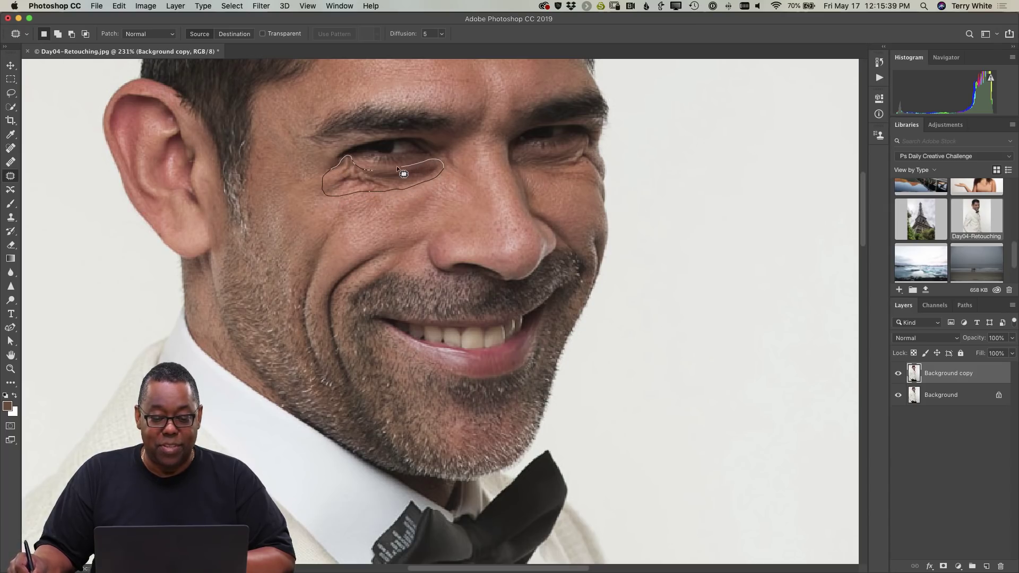
pyautogui.rightClick(378, 176)
pyautogui.click(372, 187)
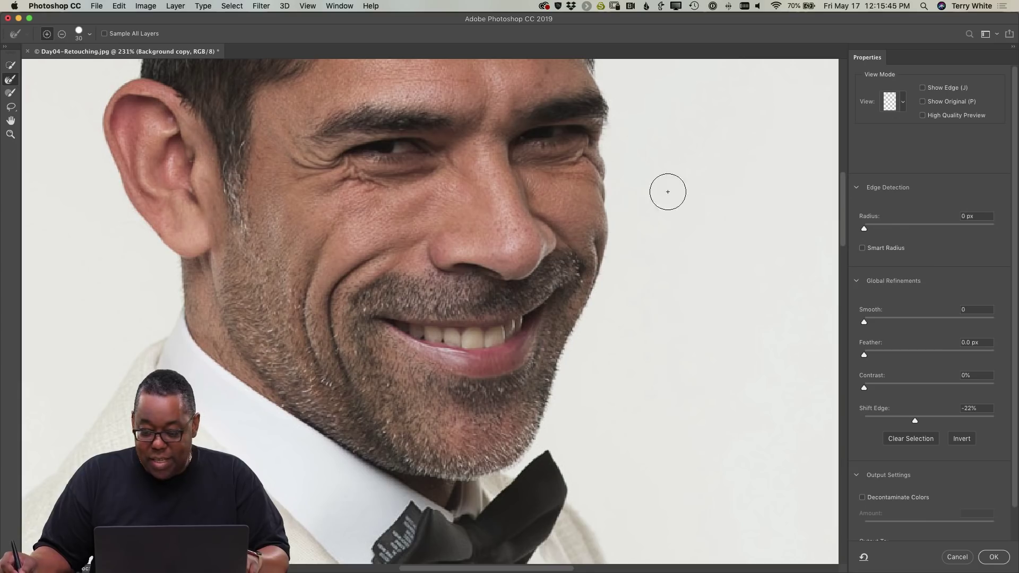
pyautogui.click(958, 557)
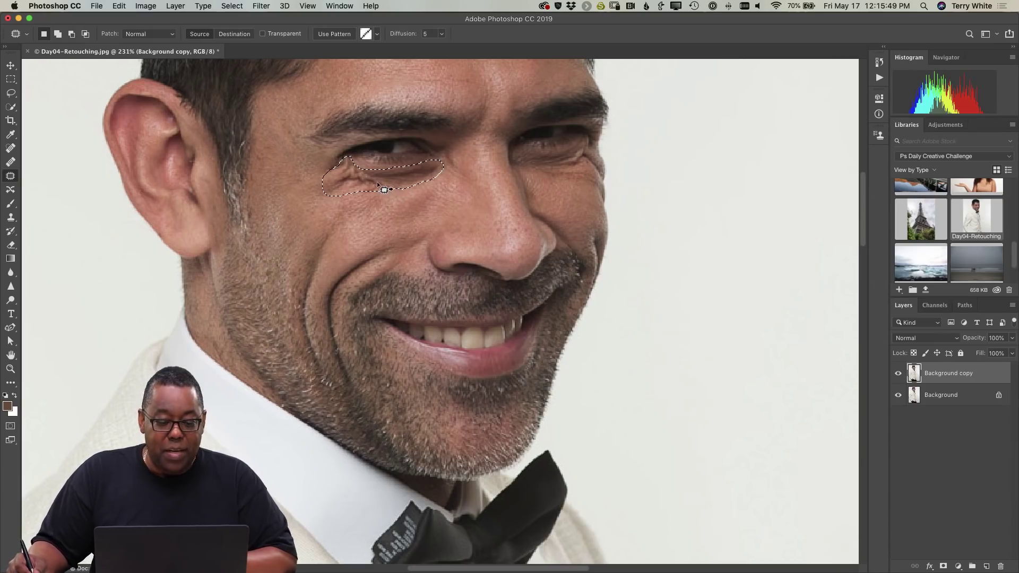
# - Patch the wrinkles under the eye nearest the ear with cheek skin, fade the patch to 52% opacity and deselect
pyautogui.moveTo(384, 183); pyautogui.dragTo(369, 223)
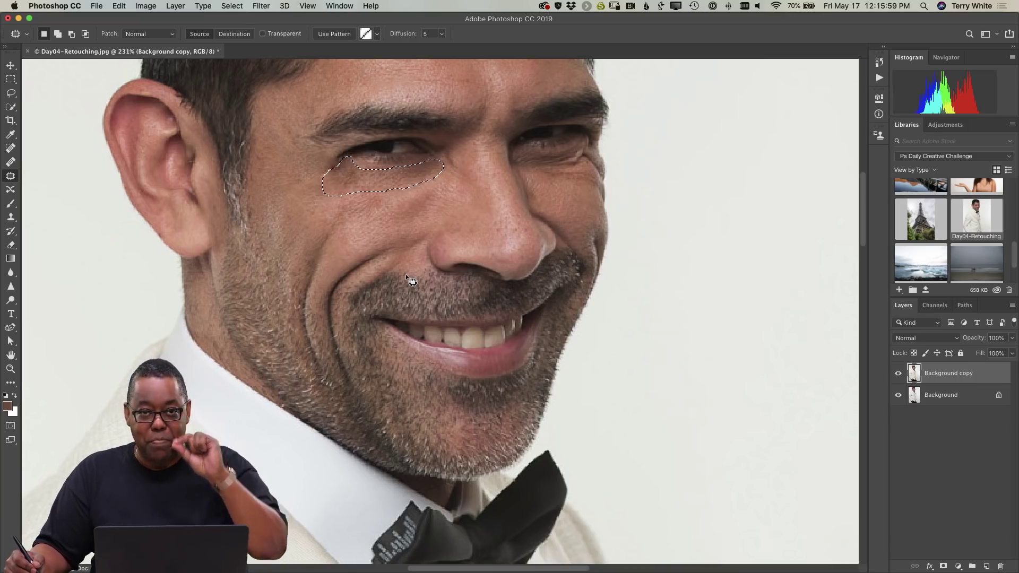
pyautogui.click(119, 6)
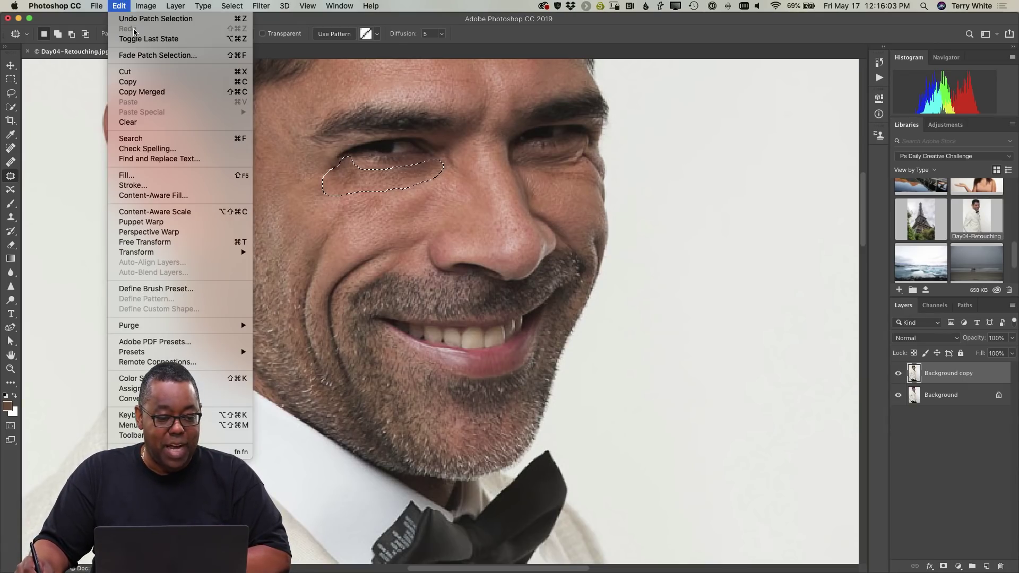
pyautogui.click(158, 83)
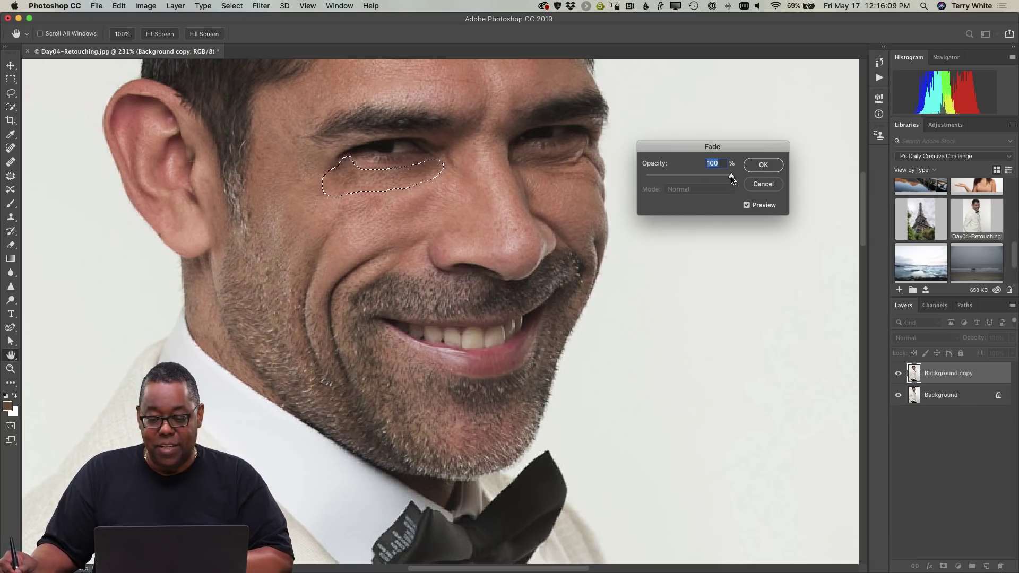
pyautogui.moveTo(734, 179); pyautogui.dragTo(625, 195)
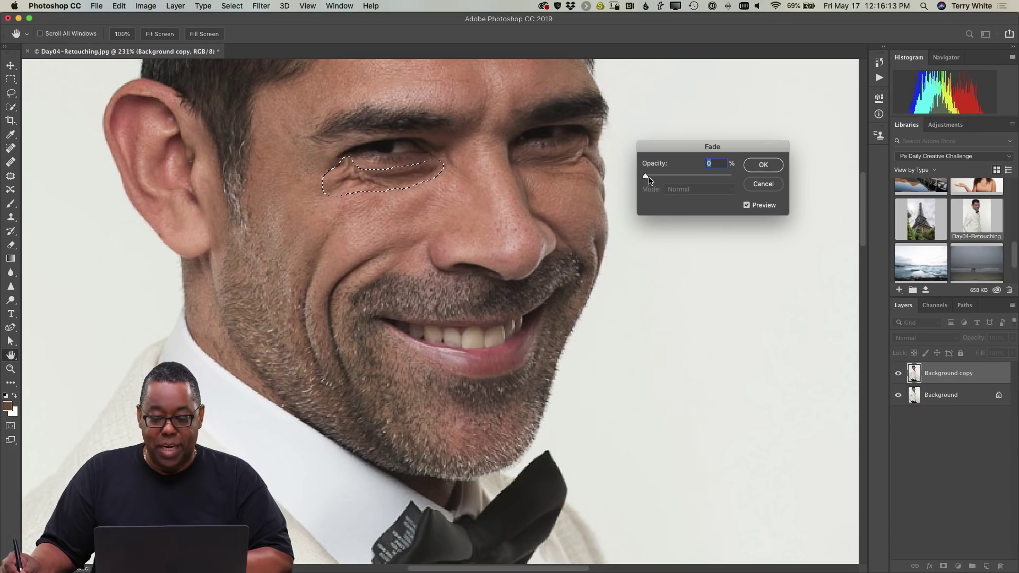
pyautogui.moveTo(651, 179); pyautogui.dragTo(685, 176)
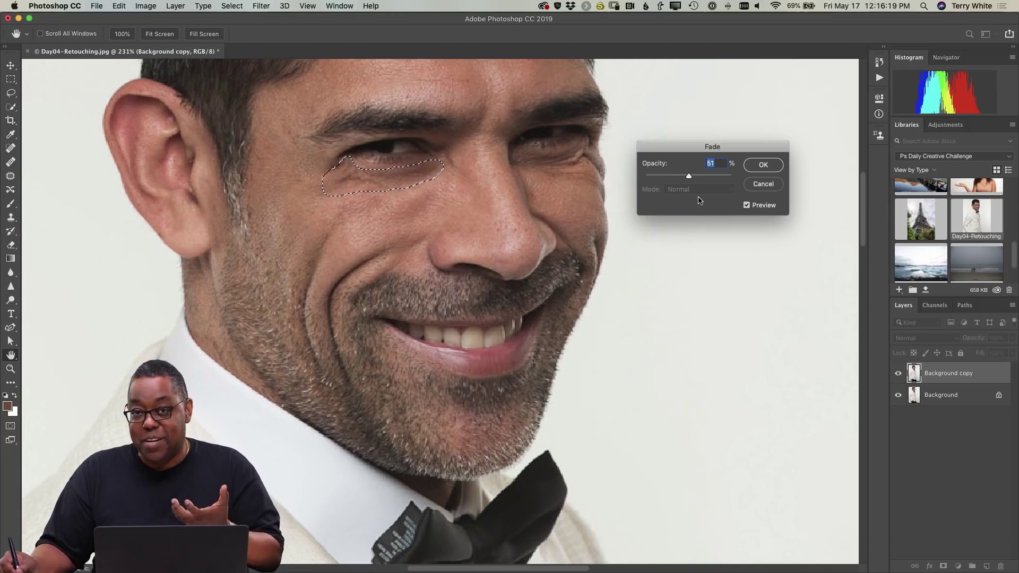
pyautogui.moveTo(689, 177); pyautogui.dragTo(691, 179)
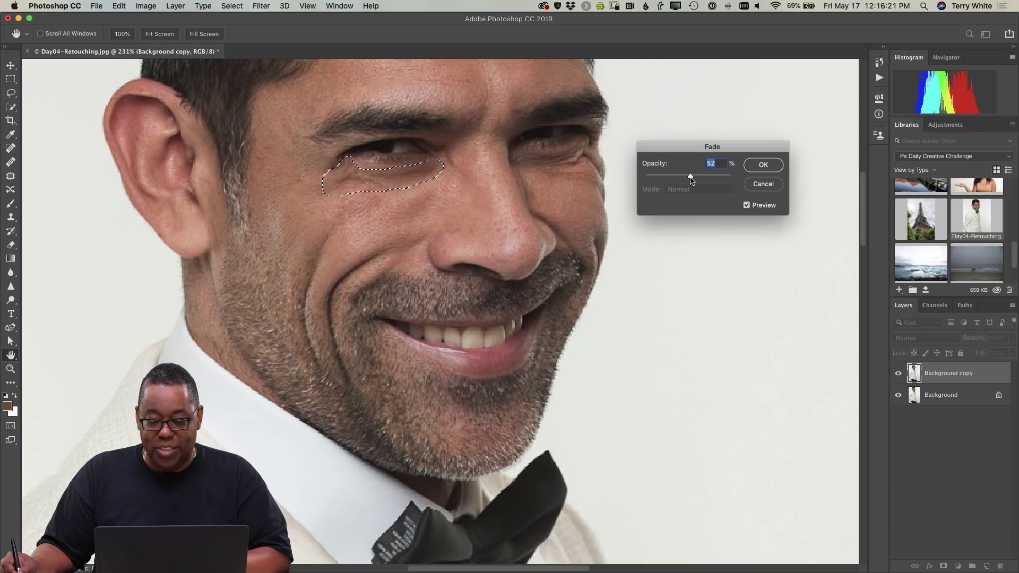
pyautogui.click(763, 165)
pyautogui.press('super+d')
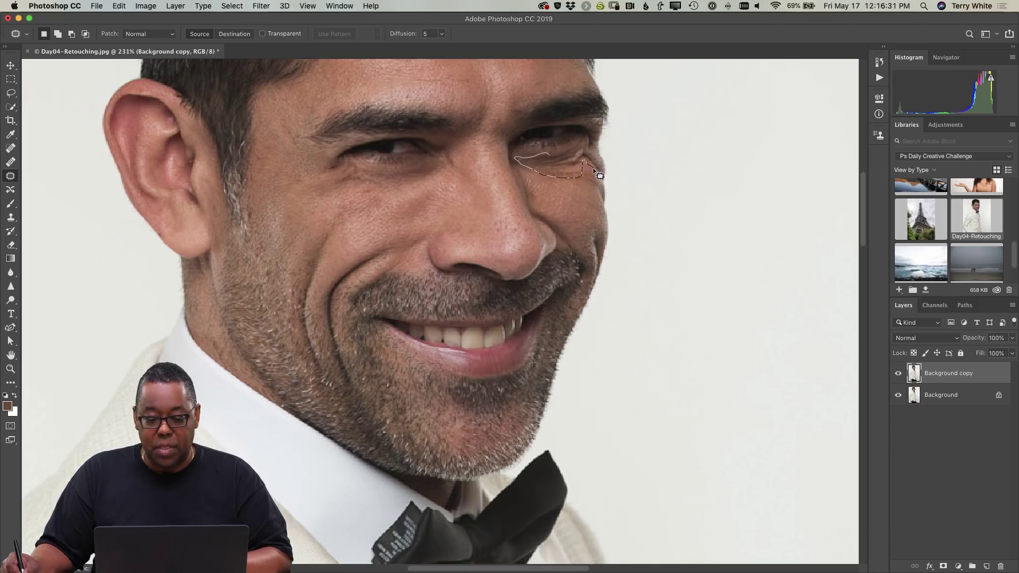
# - Patch the wrinkles under the far eye with skin from the cheek below, fade the patch to 56% opacity and deselect
pyautogui.moveTo(584, 152)
pyautogui.mouseDown()
pyautogui.moveTo(597, 188)
pyautogui.moveTo(526, 184)
pyautogui.moveTo(568, 207)
pyautogui.mouseUp()
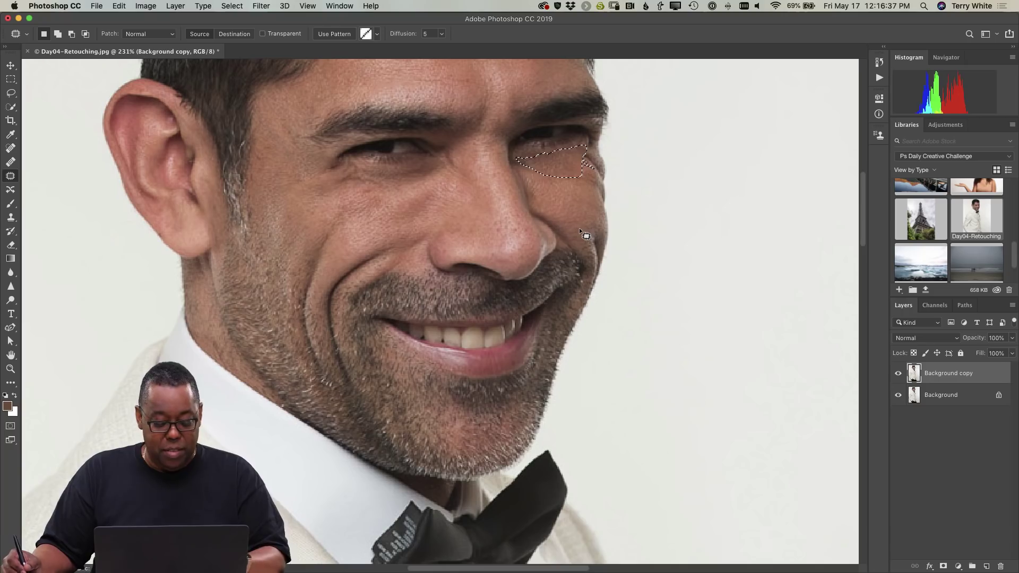
pyautogui.press('super+shift+f')
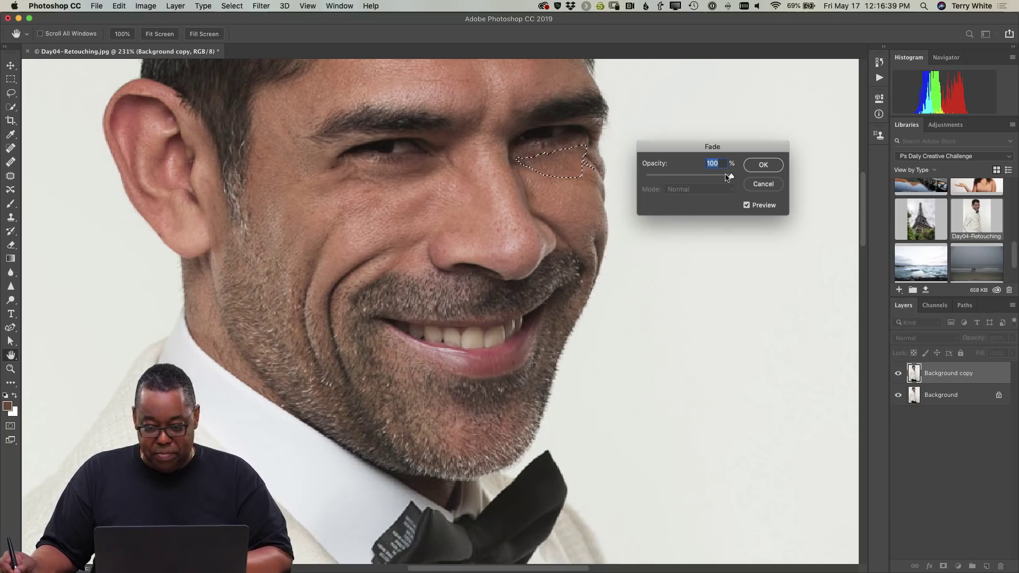
pyautogui.moveTo(727, 176); pyautogui.dragTo(694, 177)
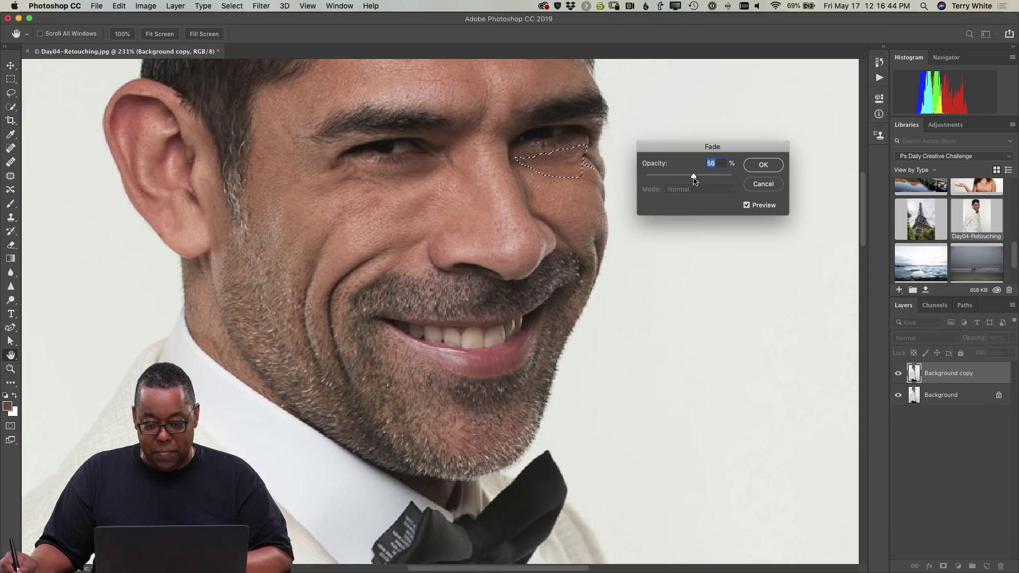
pyautogui.click(758, 165)
pyautogui.press('super+d')
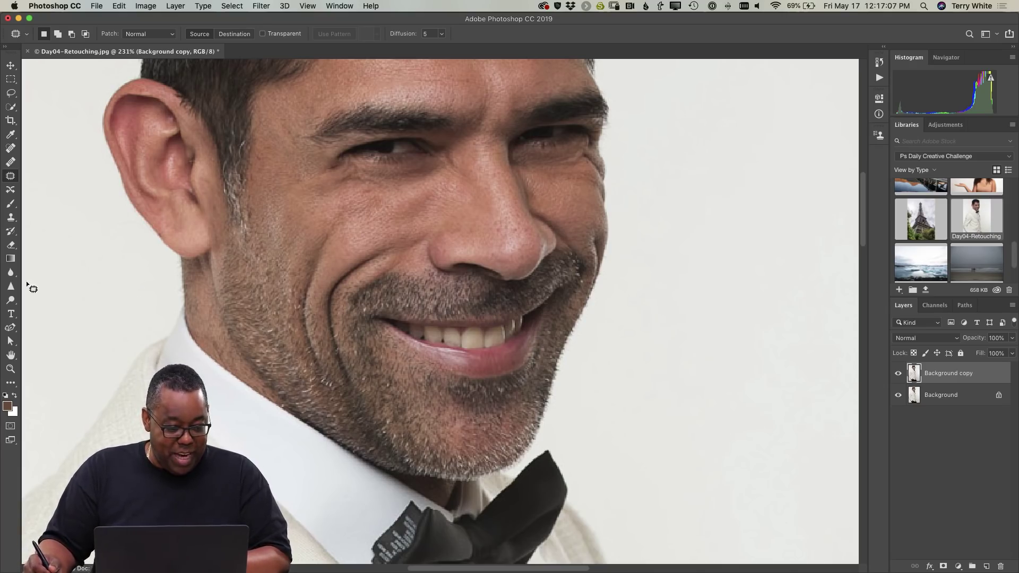
# - Brighten the teeth and the whites of both eyes with the Dodge tool at size 25, Midtones range and 50% exposure
pyautogui.click(11, 301)
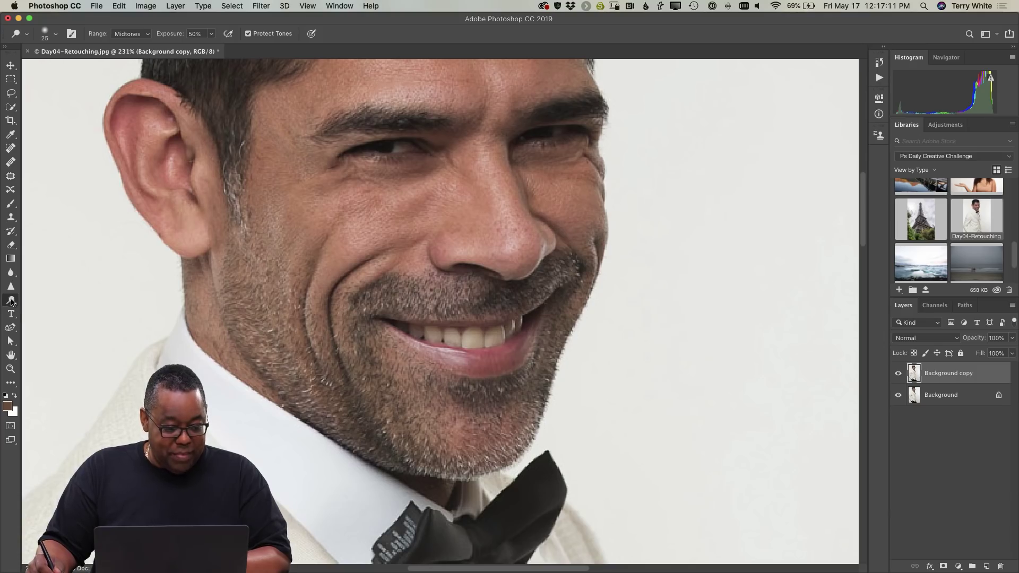
pyautogui.rightClick(10, 301)
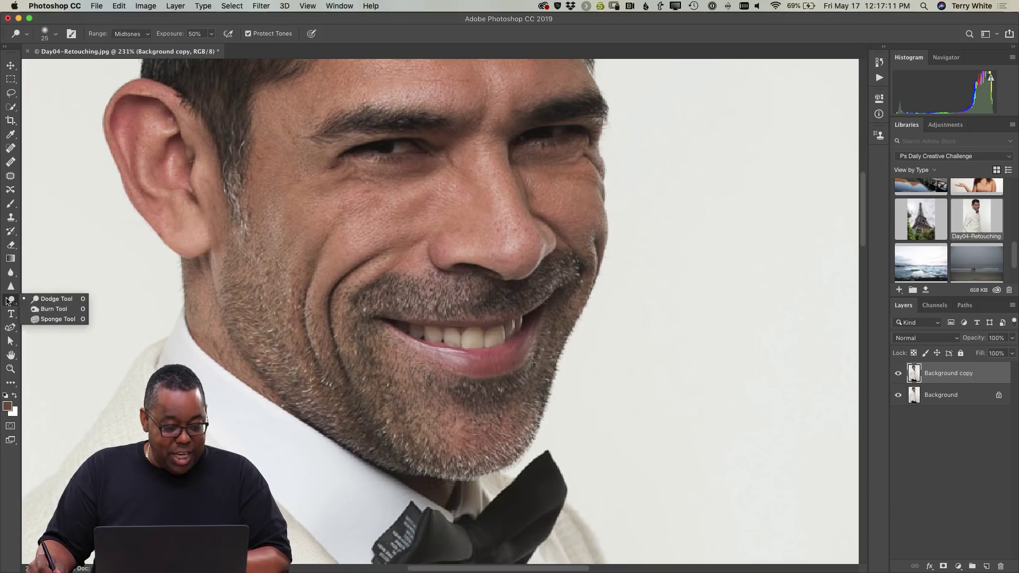
pyautogui.click(43, 300)
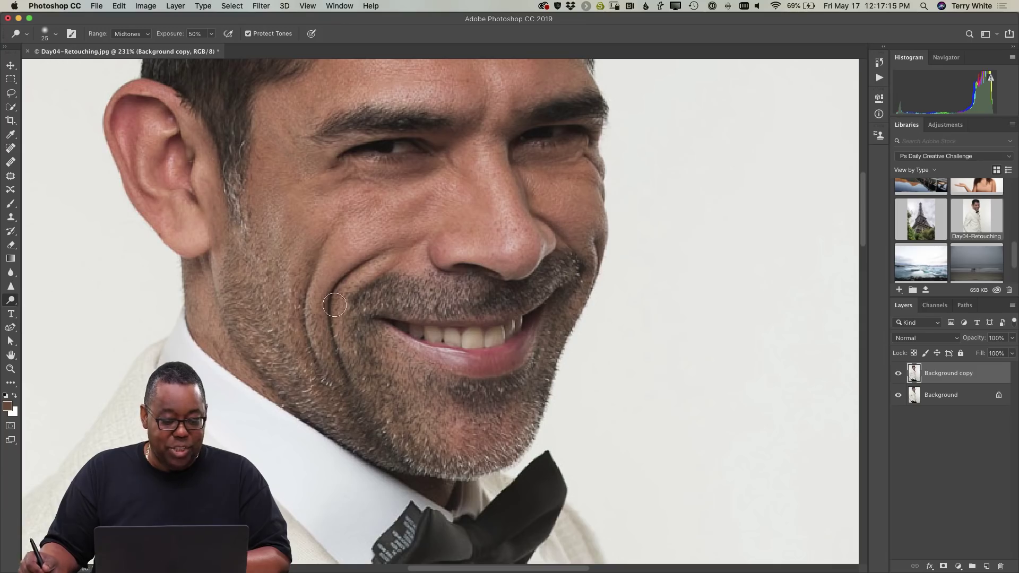
pyautogui.moveTo(491, 336)
pyautogui.mouseDown()
pyautogui.moveTo(507, 333)
pyautogui.moveTo(441, 340)
pyautogui.moveTo(521, 321)
pyautogui.moveTo(465, 336)
pyautogui.moveTo(422, 326)
pyautogui.moveTo(439, 321)
pyautogui.mouseUp()
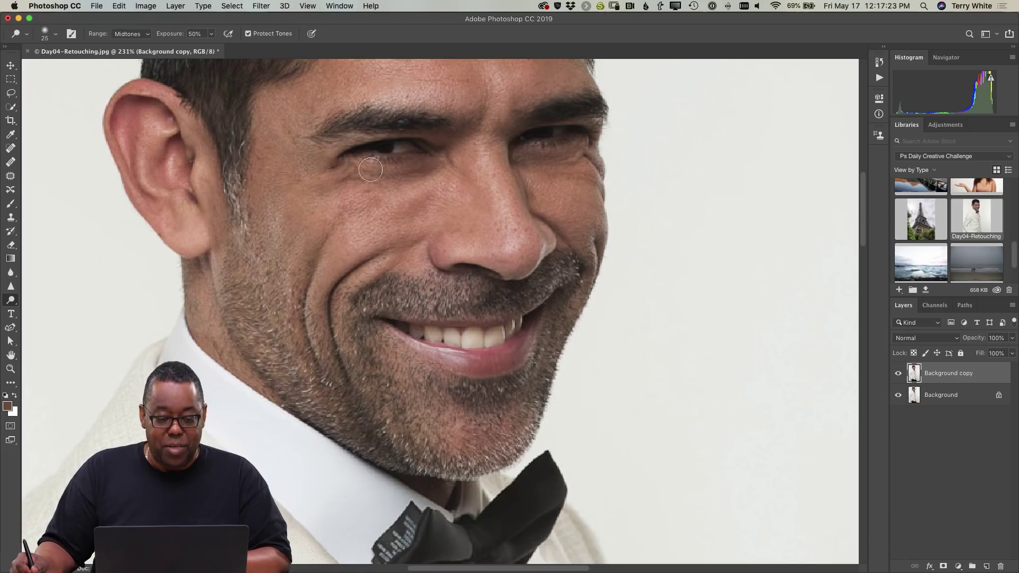
pyautogui.moveTo(405, 149)
pyautogui.mouseDown()
pyautogui.moveTo(365, 159)
pyautogui.moveTo(414, 157)
pyautogui.moveTo(381, 145)
pyautogui.moveTo(341, 156)
pyautogui.moveTo(397, 171)
pyautogui.mouseUp()
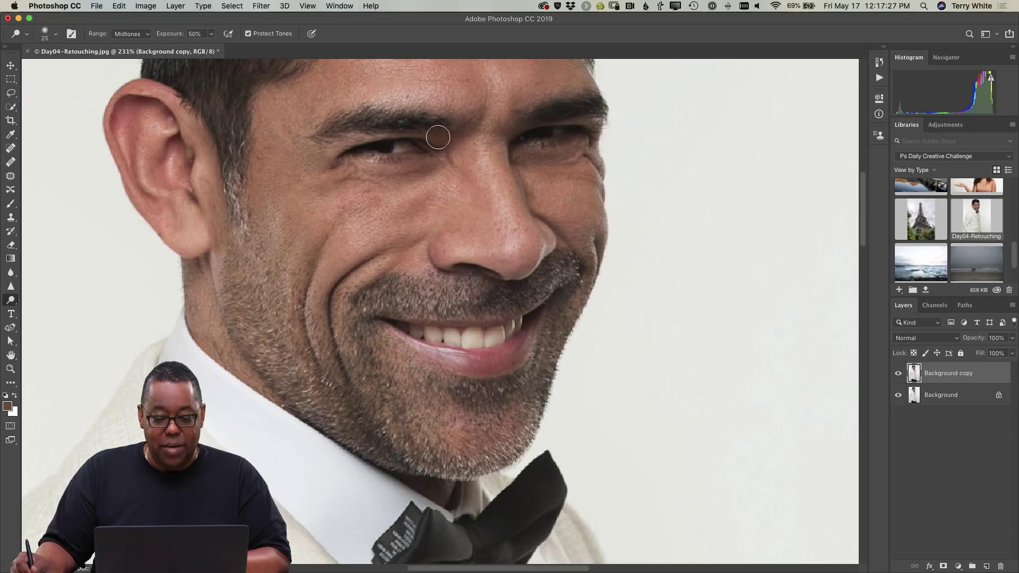
pyautogui.moveTo(557, 133)
pyautogui.mouseDown()
pyautogui.moveTo(521, 140)
pyautogui.moveTo(530, 154)
pyautogui.moveTo(588, 129)
pyautogui.moveTo(531, 141)
pyautogui.moveTo(536, 153)
pyautogui.moveTo(576, 142)
pyautogui.moveTo(547, 154)
pyautogui.moveTo(431, 175)
pyautogui.moveTo(431, 160)
pyautogui.moveTo(412, 153)
pyautogui.moveTo(384, 153)
pyautogui.moveTo(386, 167)
pyautogui.moveTo(392, 148)
pyautogui.moveTo(362, 154)
pyautogui.mouseUp()
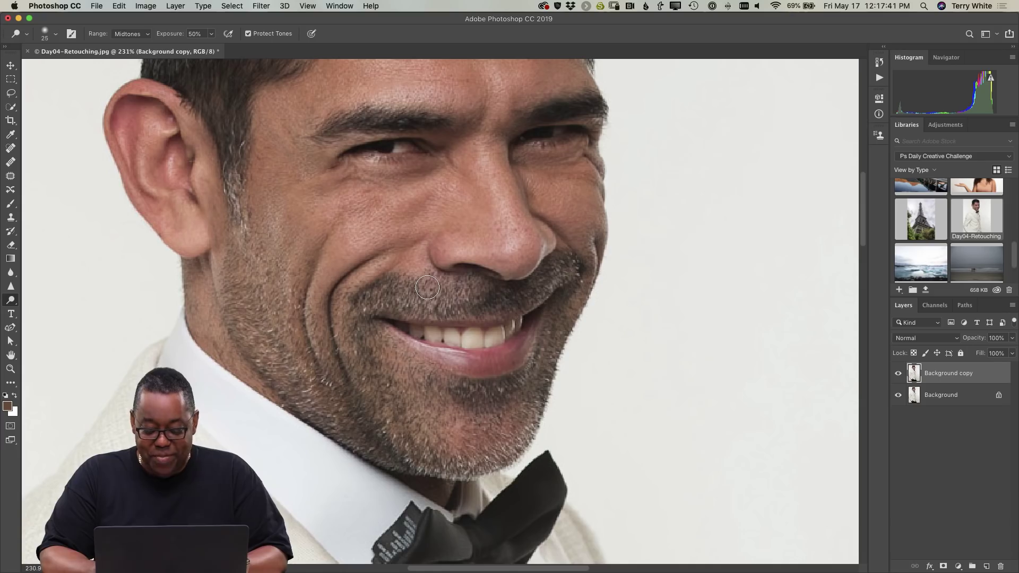
# - Try to remove the label sticking out behind the bow tie with the Patch tool in Normal mode, sampling the clean white collar
pyautogui.press('super+0')
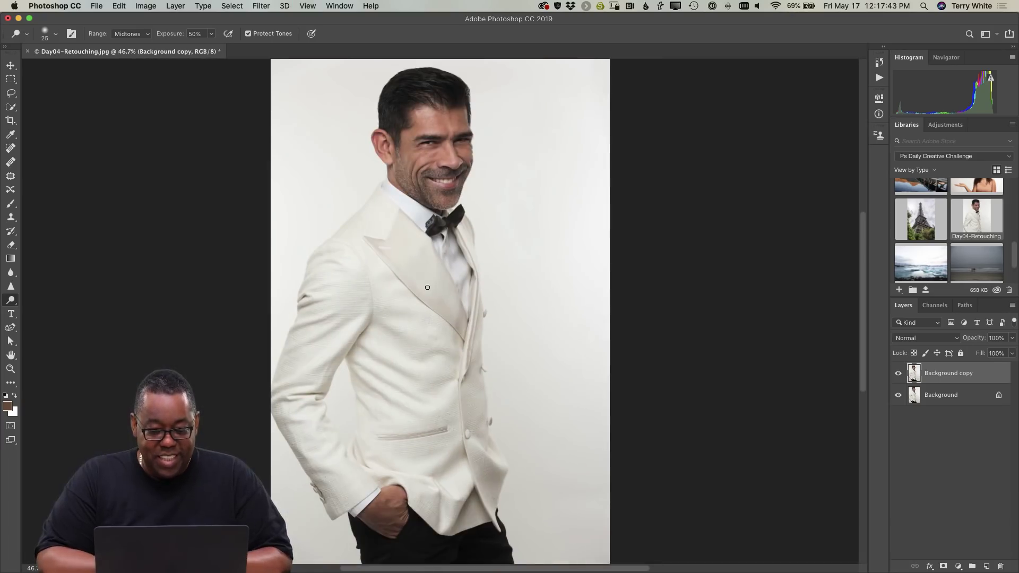
pyautogui.press('z')
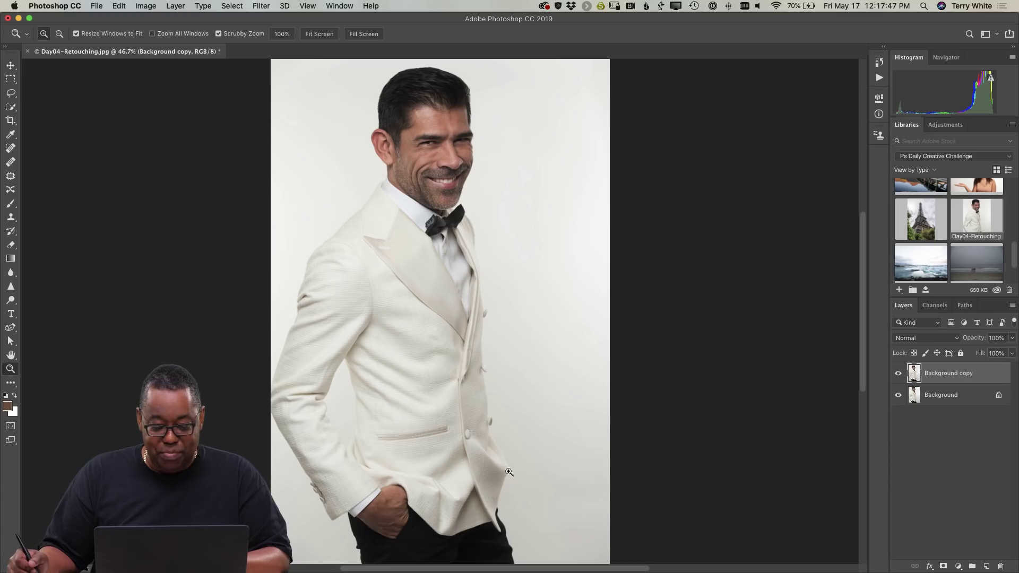
pyautogui.moveTo(427, 223); pyautogui.dragTo(427, 224)
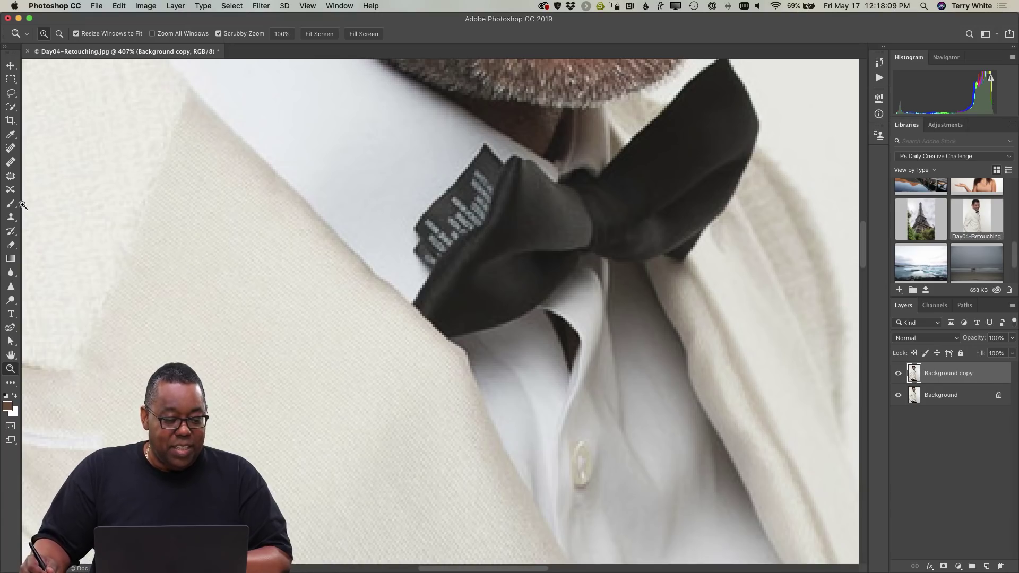
pyautogui.click(7, 177)
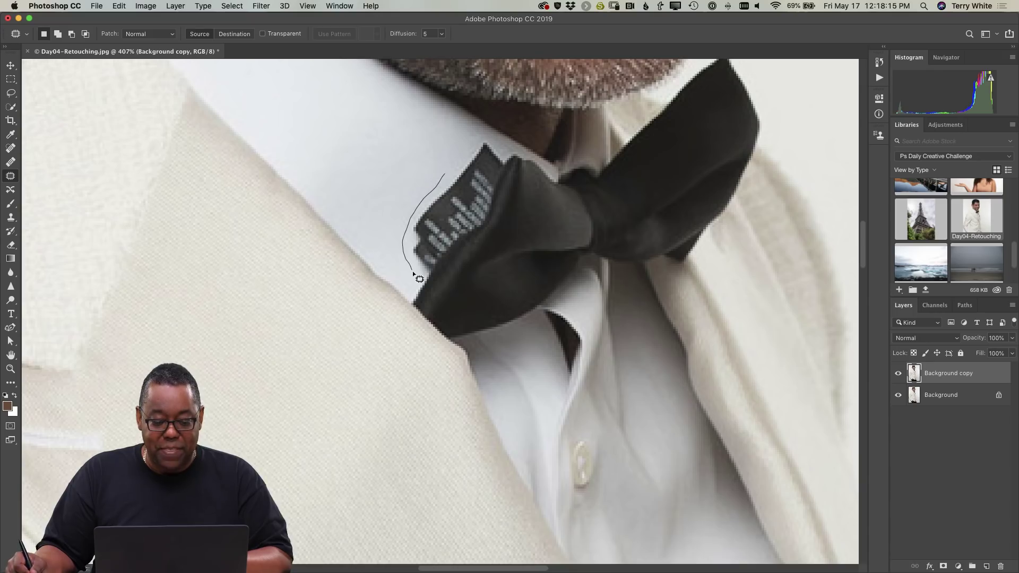
pyautogui.moveTo(413, 271)
pyautogui.mouseDown()
pyautogui.moveTo(424, 277)
pyautogui.moveTo(435, 263)
pyautogui.mouseUp()
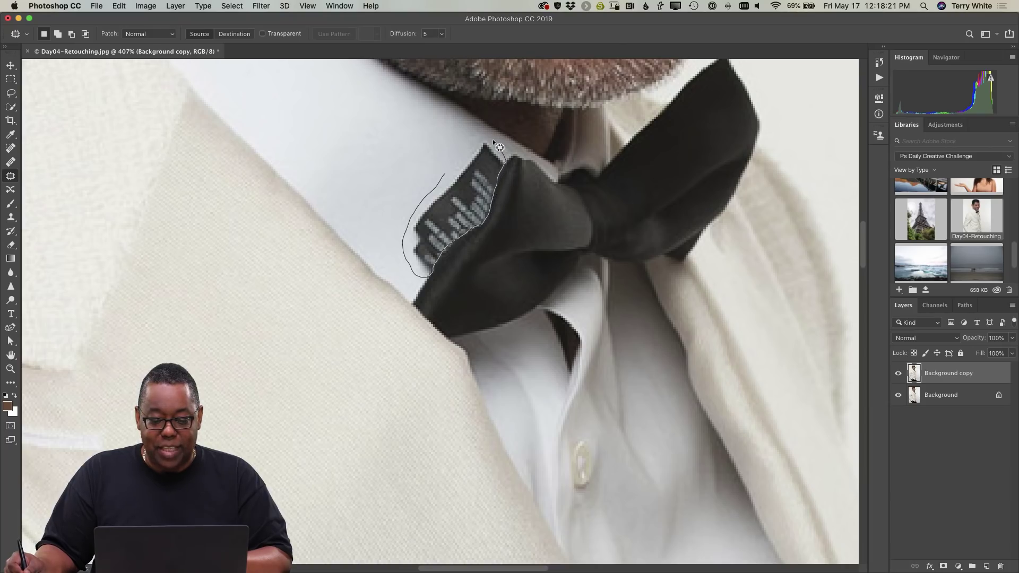
pyautogui.moveTo(460, 174); pyautogui.dragTo(462, 176)
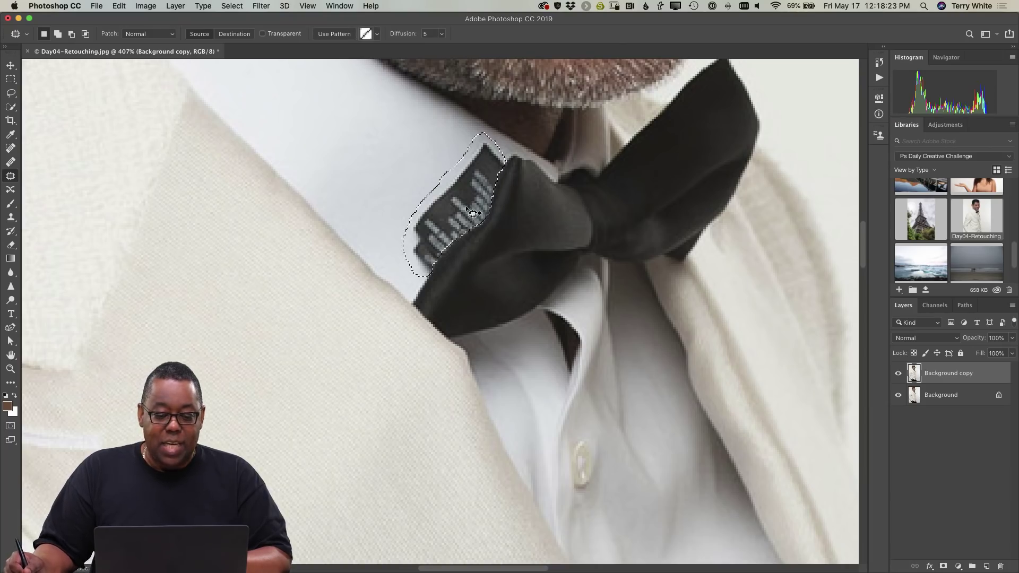
pyautogui.moveTo(467, 214)
pyautogui.mouseDown()
pyautogui.moveTo(412, 194)
pyautogui.moveTo(386, 172)
pyautogui.mouseUp()
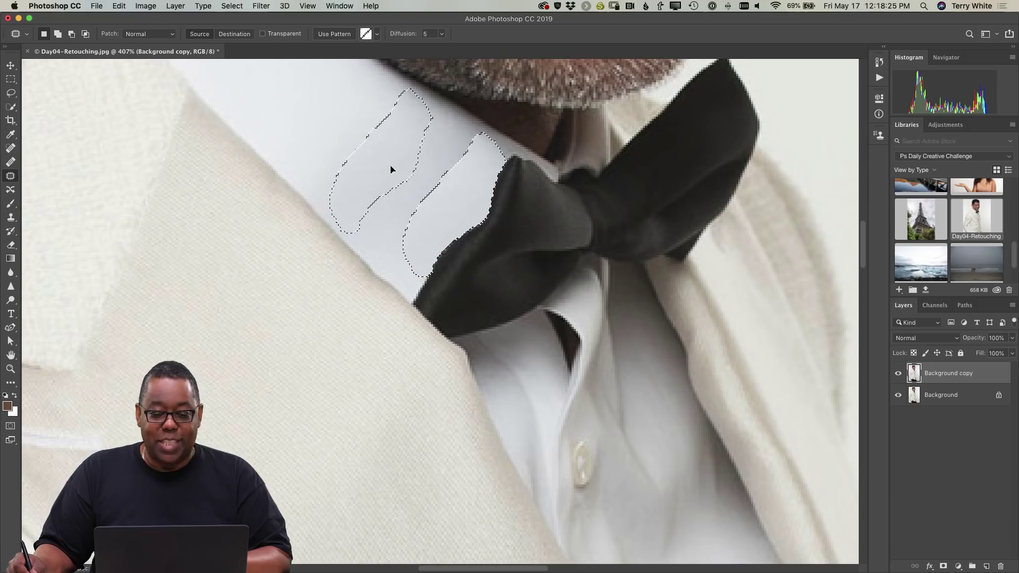
pyautogui.moveTo(392, 169); pyautogui.dragTo(379, 160)
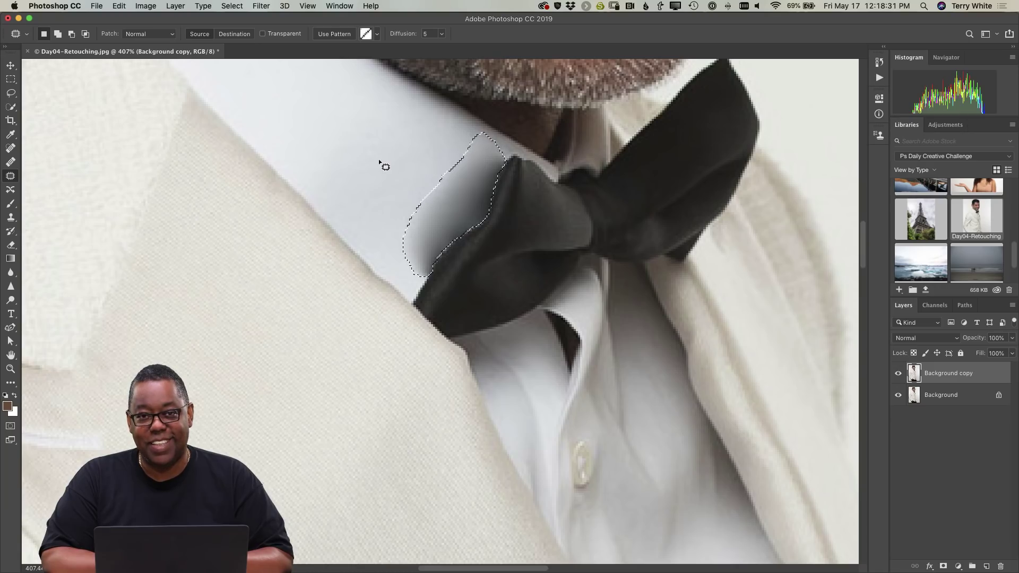
# - Undo the smeared Normal-mode patch and replace the label with clean white collar using the Patch tool in Content-Aware mode
pyautogui.press('super+z')
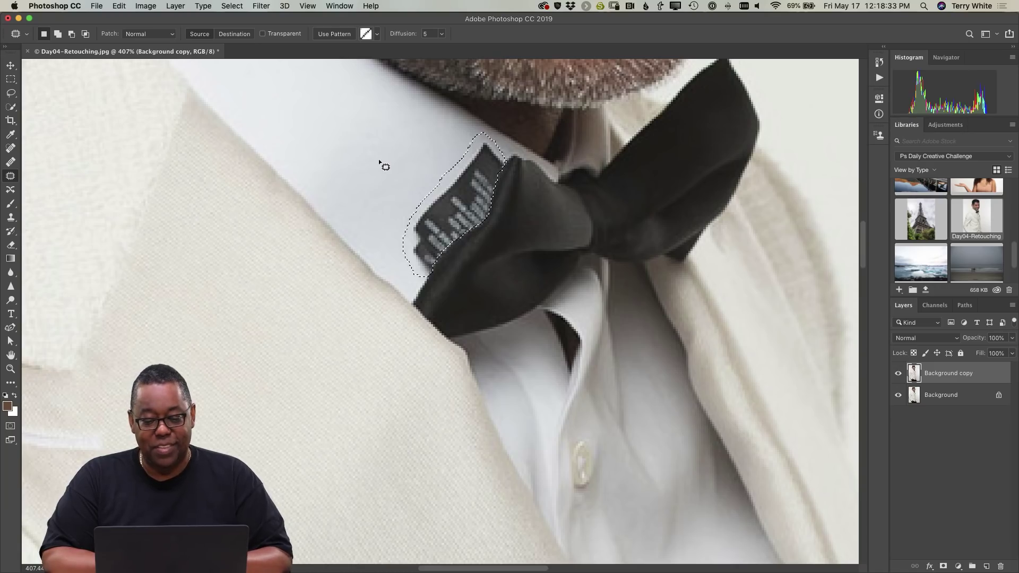
pyautogui.click(158, 34)
pyautogui.click(168, 47)
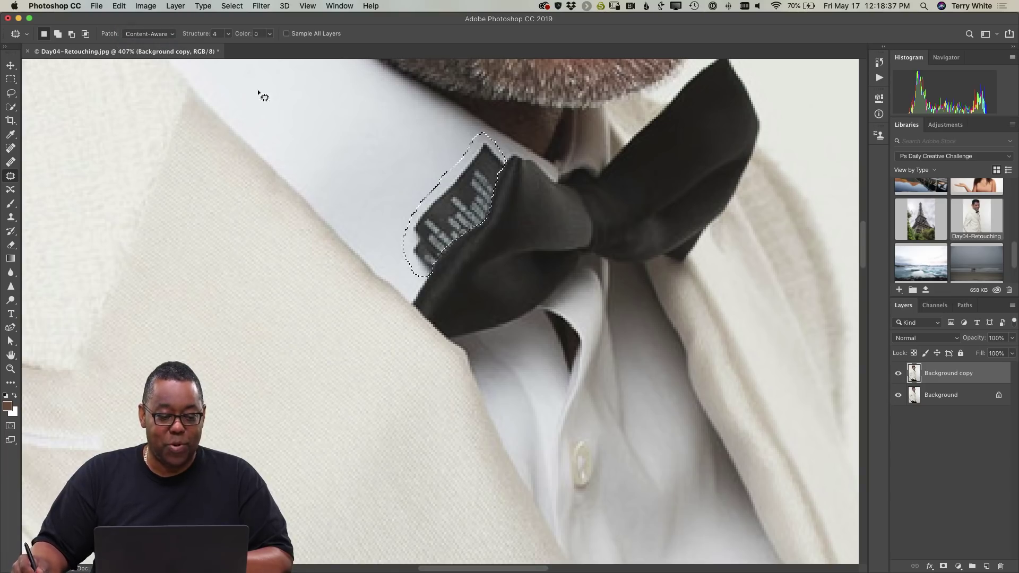
pyautogui.moveTo(464, 198); pyautogui.dragTo(415, 184)
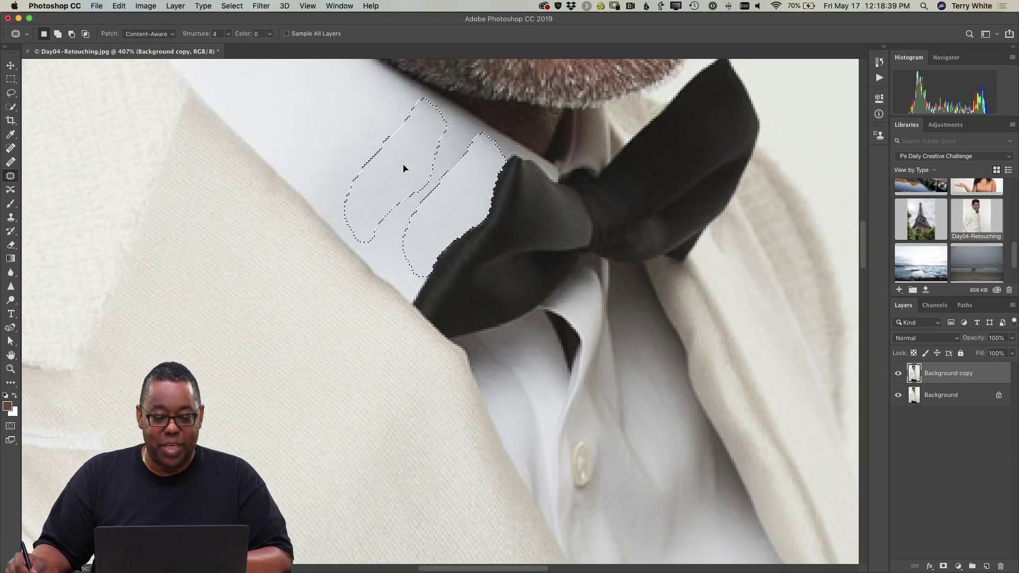
pyautogui.moveTo(480, 134)
pyautogui.mouseDown()
pyautogui.moveTo(425, 276)
pyautogui.moveTo(417, 189)
pyautogui.moveTo(458, 197)
pyautogui.moveTo(428, 229)
pyautogui.mouseUp()
pyautogui.click(405, 170)
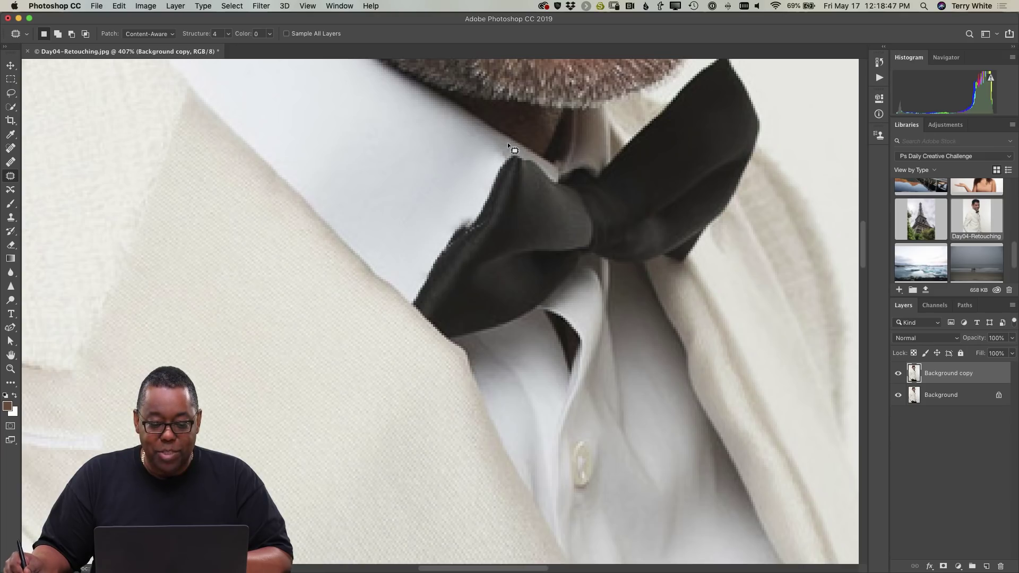
# - Patch the leftover marks along the collar beside the bow tie's edge with nearby clean collar areas, and deselect
pyautogui.moveTo(504, 159)
pyautogui.mouseDown()
pyautogui.moveTo(506, 146)
pyautogui.moveTo(458, 154)
pyautogui.mouseUp()
pyautogui.click(460, 157)
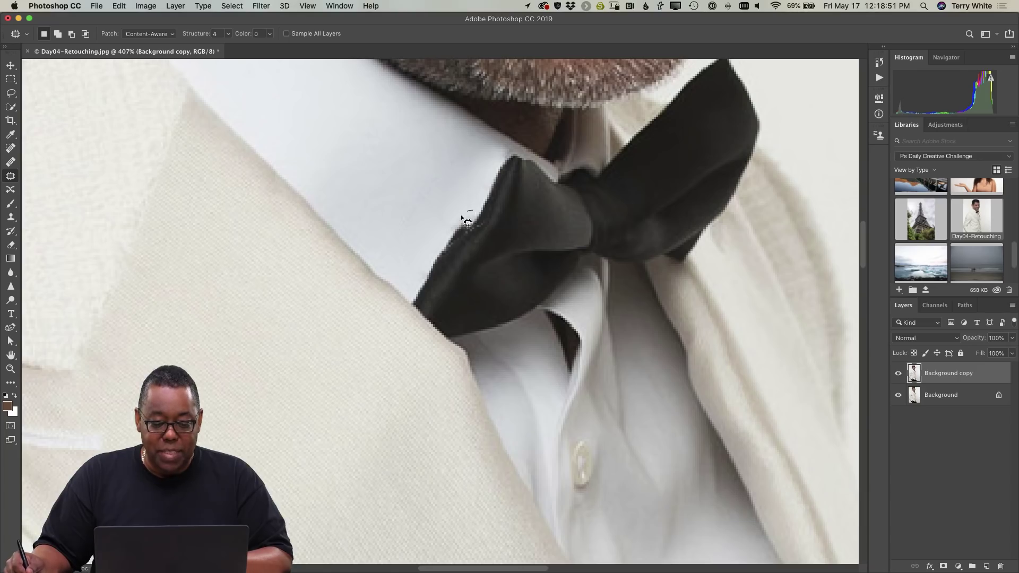
pyautogui.moveTo(471, 230); pyautogui.dragTo(480, 171)
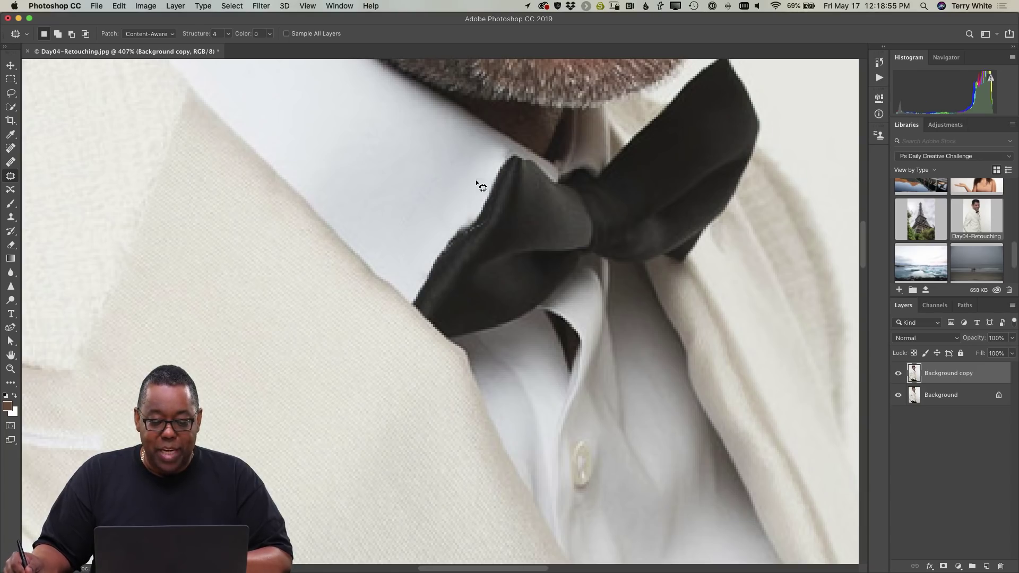
pyautogui.click(483, 233)
# - Replace the crooked button on the jacket's front edge with the upright button below it using the Patch tool in Normal mode, and deselect
pyautogui.press('super+0')
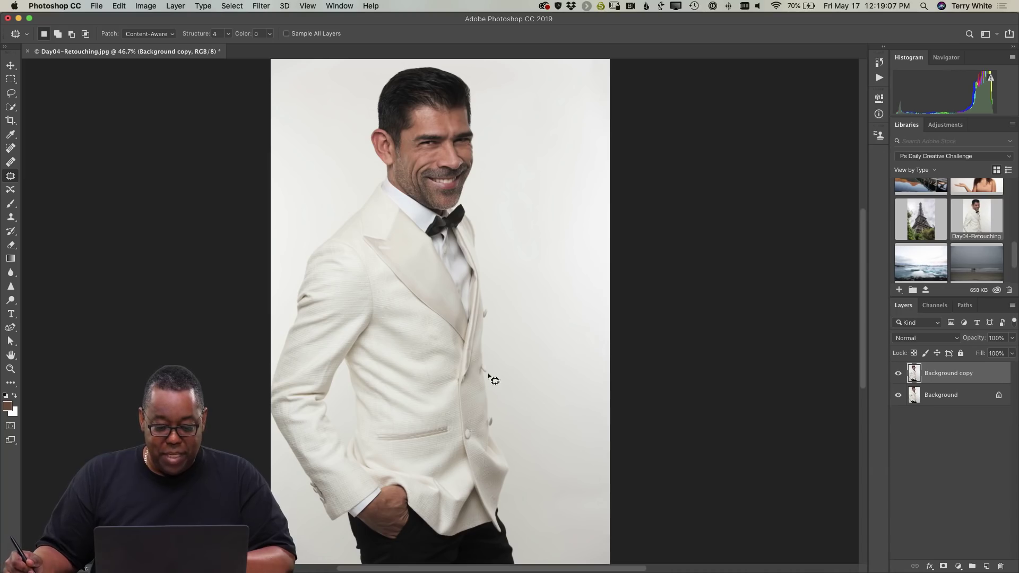
pyautogui.press('z')
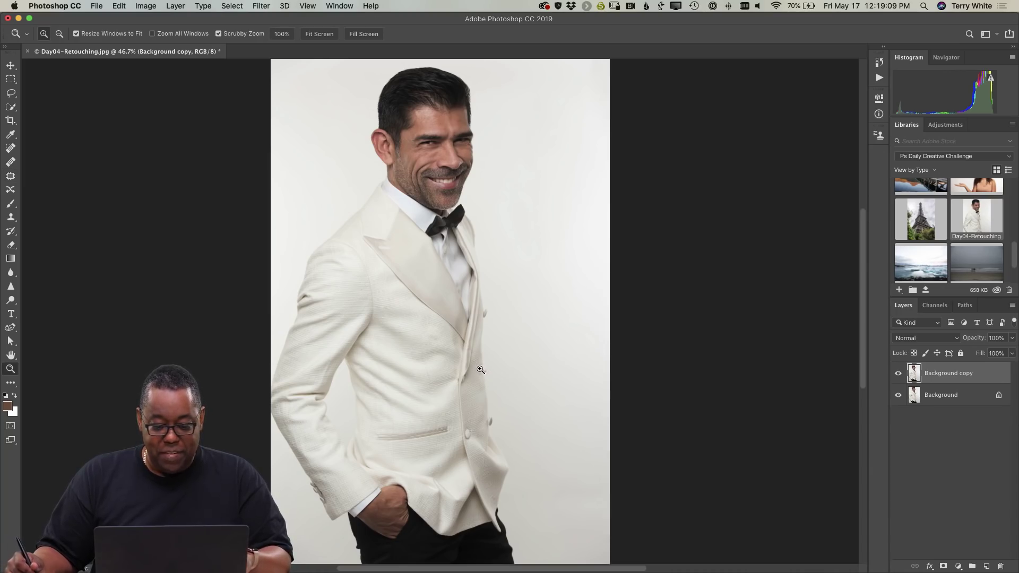
pyautogui.moveTo(480, 370); pyautogui.dragTo(520, 399)
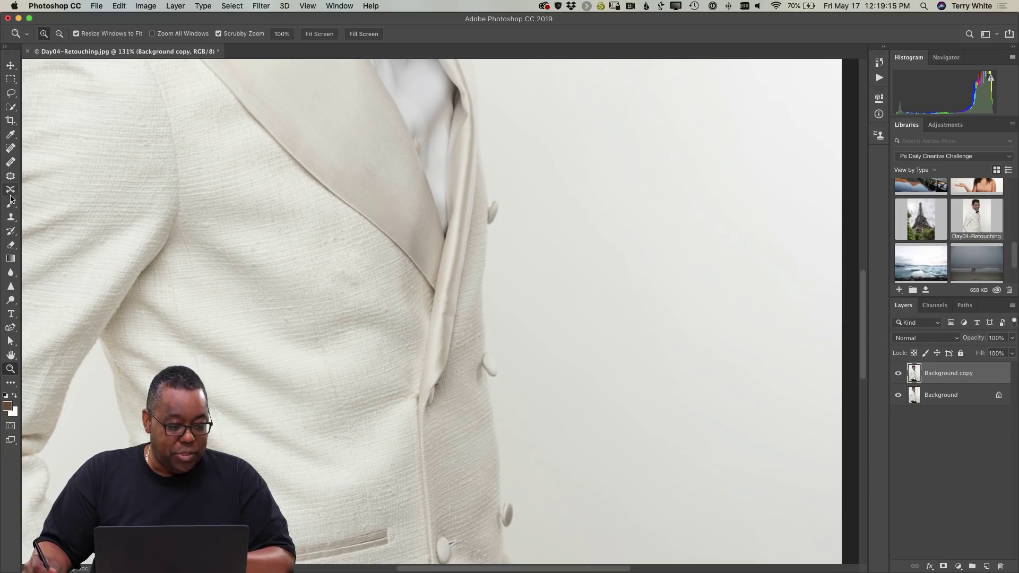
pyautogui.click(8, 177)
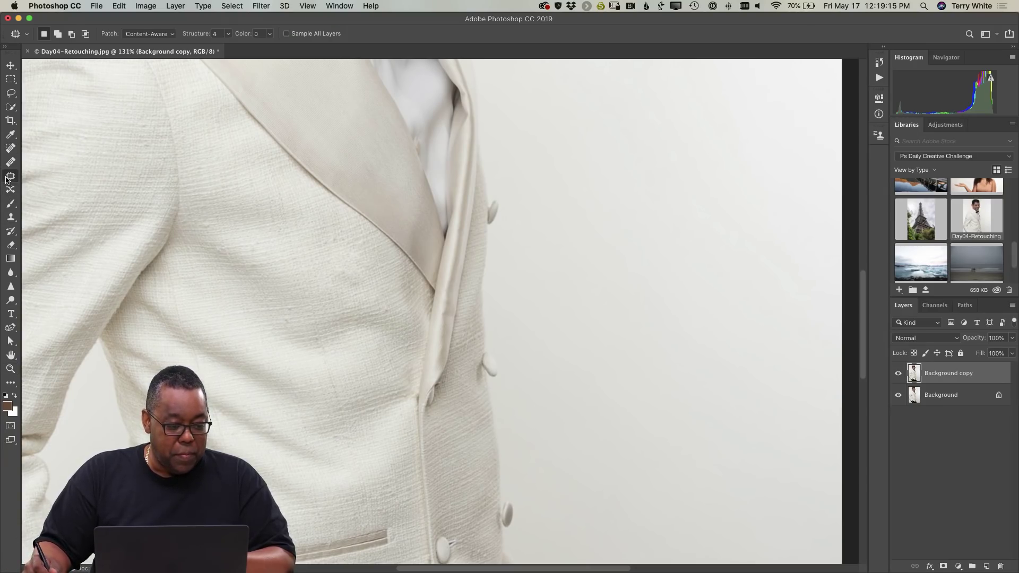
pyautogui.click(147, 35)
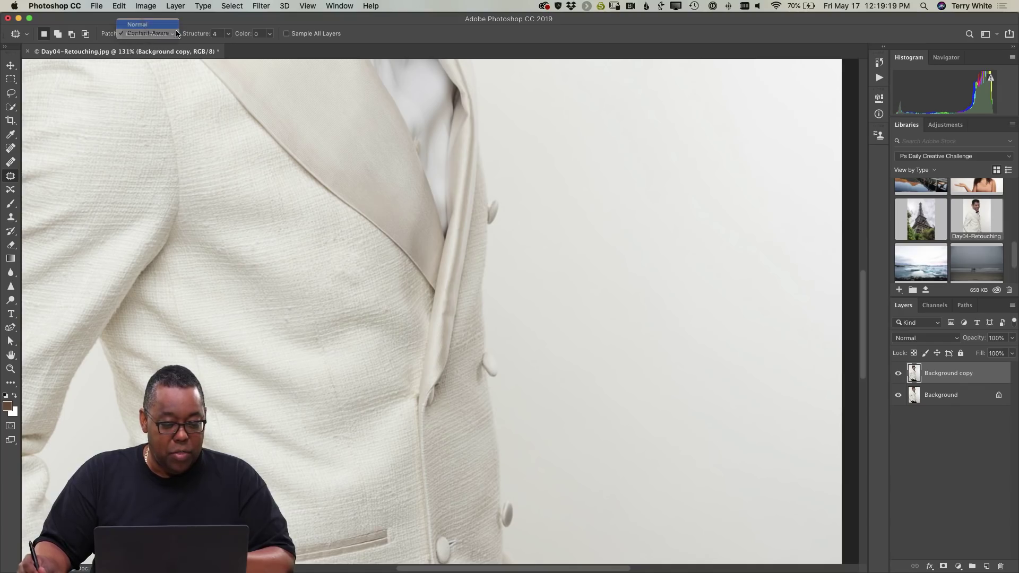
pyautogui.click(142, 24)
pyautogui.moveTo(498, 346)
pyautogui.mouseDown()
pyautogui.moveTo(472, 380)
pyautogui.moveTo(503, 384)
pyautogui.moveTo(496, 351)
pyautogui.moveTo(501, 426)
pyautogui.mouseUp()
pyautogui.press('super+d')
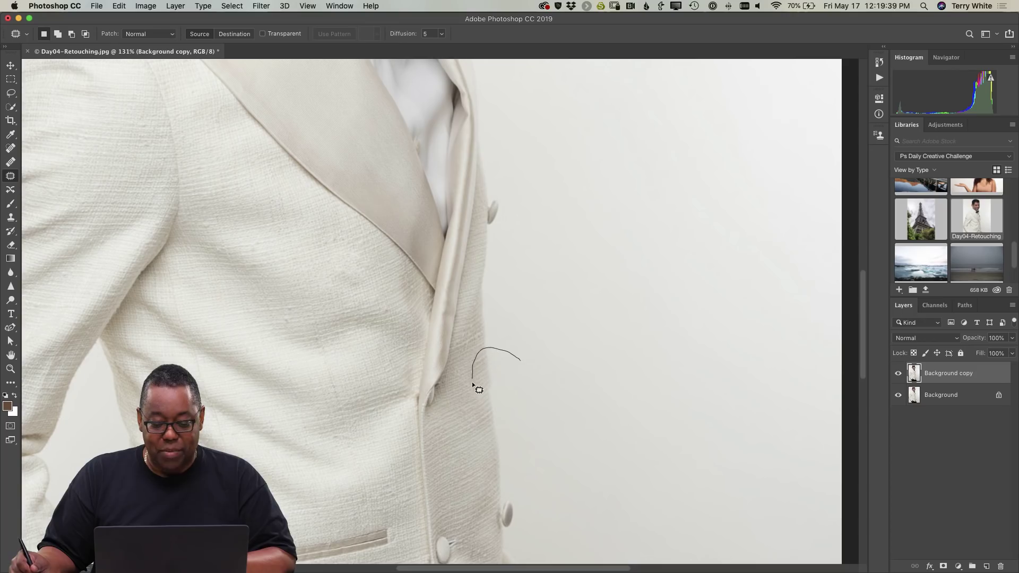
pyautogui.moveTo(521, 379); pyautogui.dragTo(516, 391)
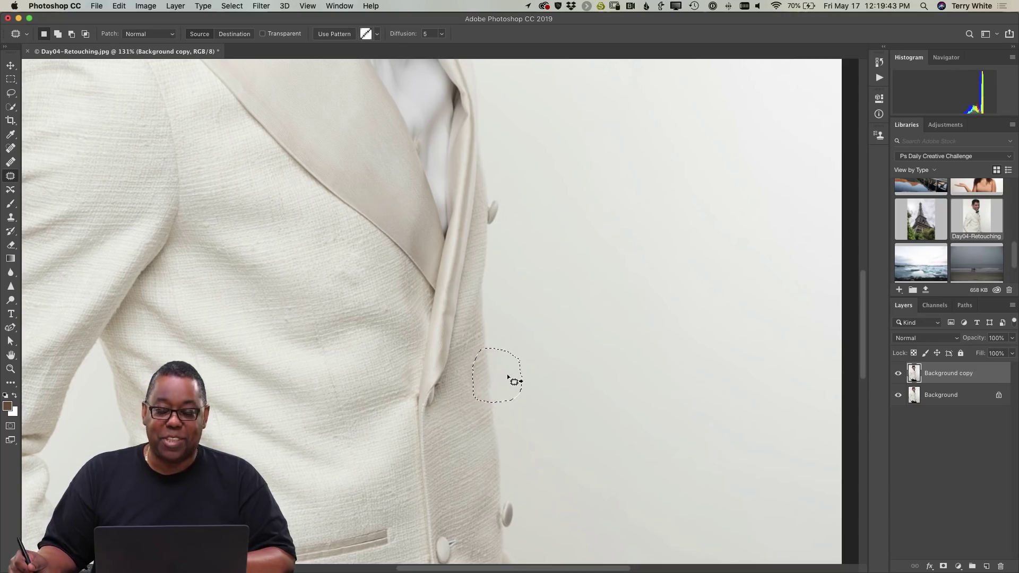
pyautogui.moveTo(509, 387); pyautogui.dragTo(519, 520)
pyautogui.press('super+d')
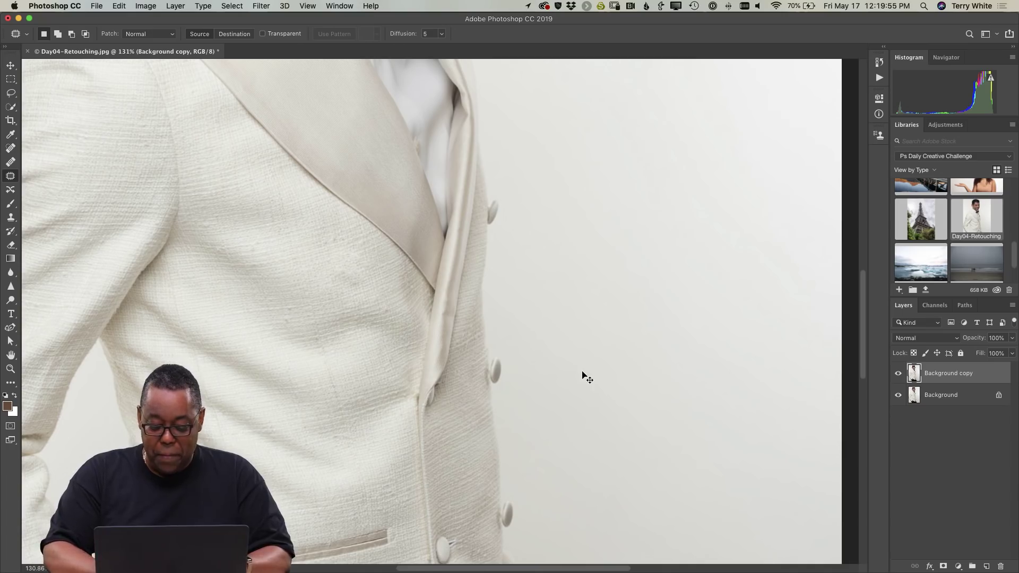
# - Push the bulging lower front edge of the jacket inward in the Liquify filter with brush size 250
pyautogui.press('super+0')
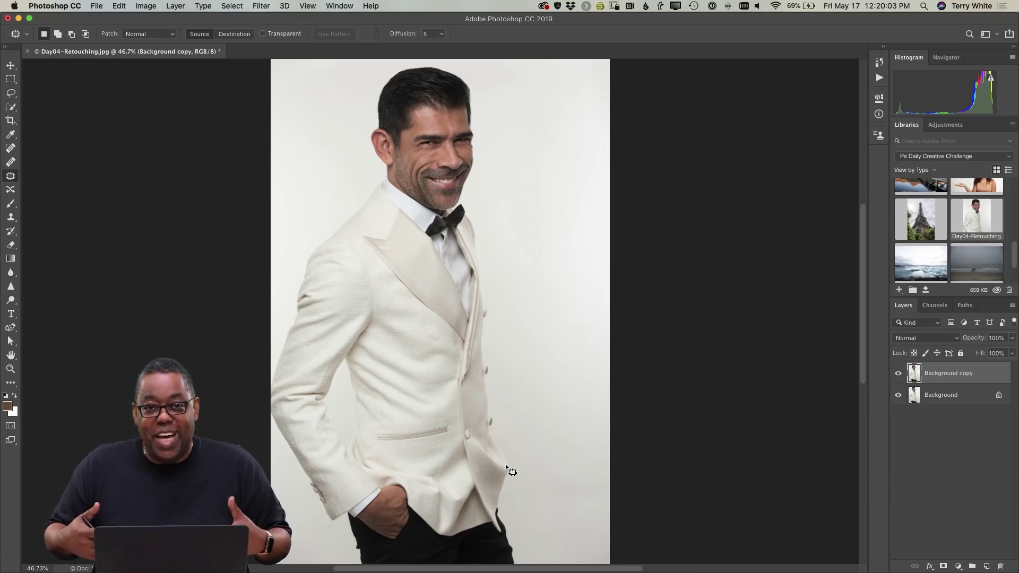
pyautogui.click(257, 6)
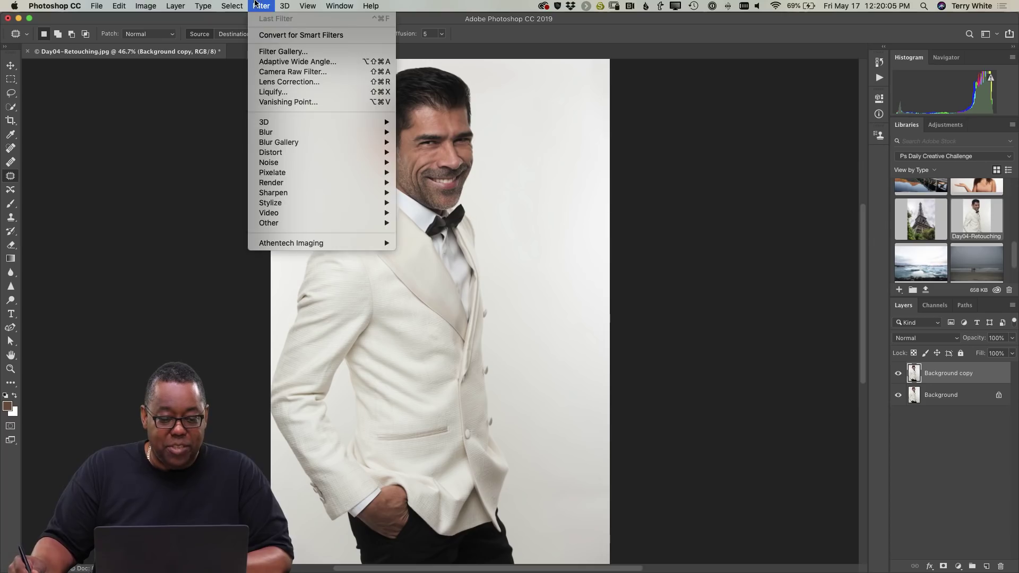
pyautogui.click(298, 95)
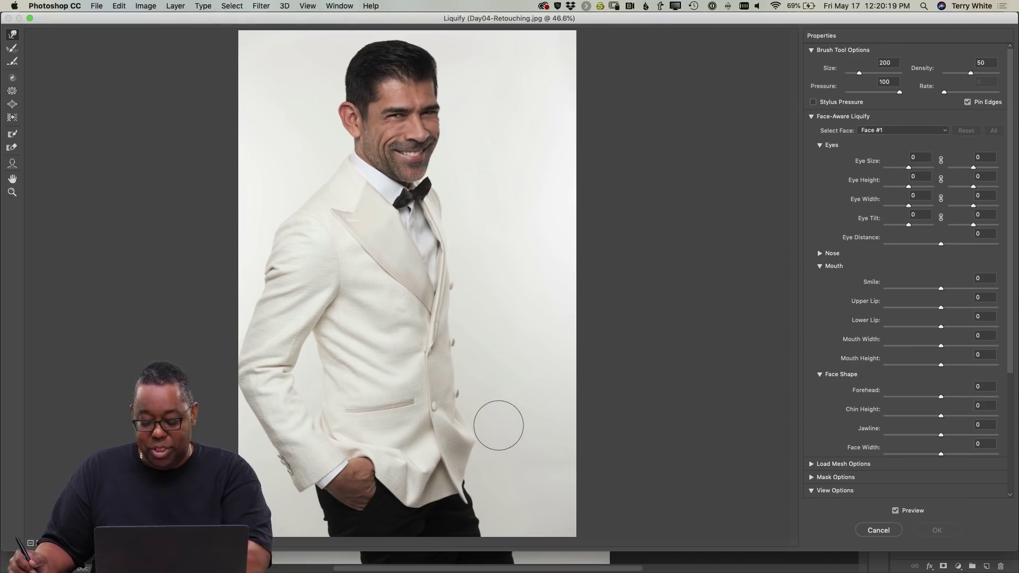
pyautogui.press(']')
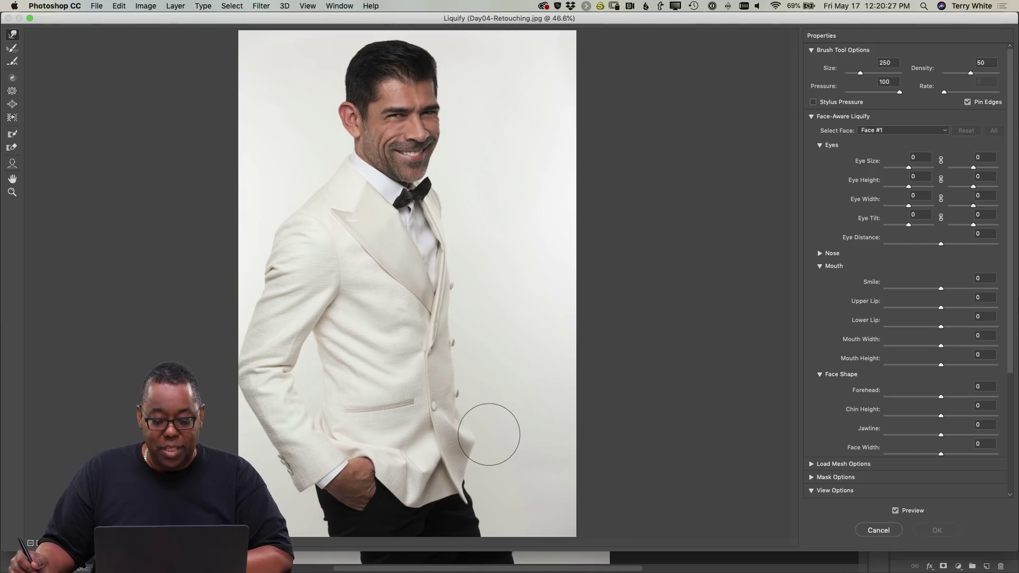
pyautogui.moveTo(484, 432); pyautogui.dragTo(487, 432)
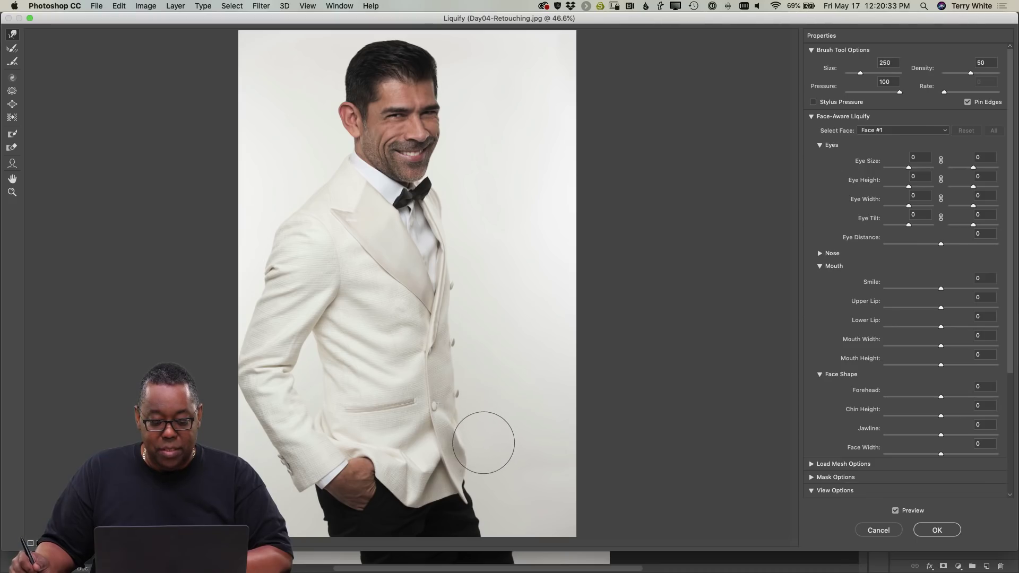
# - Reduce the Liquify brush size to 80 and apply the warp to the layer
pyautogui.press('[')
pyautogui.press('[')
pyautogui.press('[')
pyautogui.press('[')
pyautogui.press('[')
pyautogui.press('[')
pyautogui.press('[')
pyautogui.press('[')
pyautogui.press('[')
pyautogui.press('[')
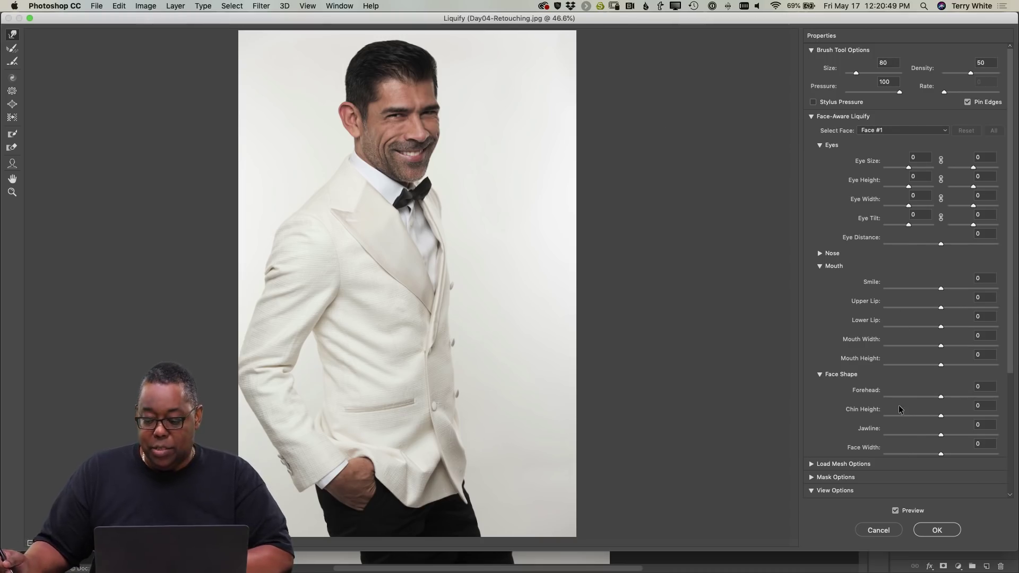
pyautogui.click(949, 530)
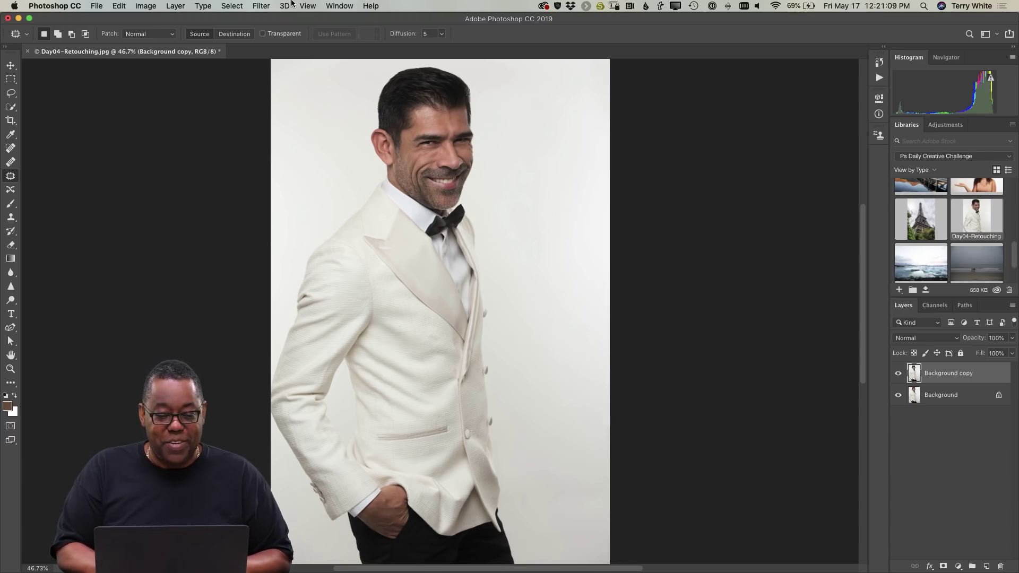
# - Neutralize the white balance in the Camera Raw filter by sampling the light background beside the man
pyautogui.click(261, 6)
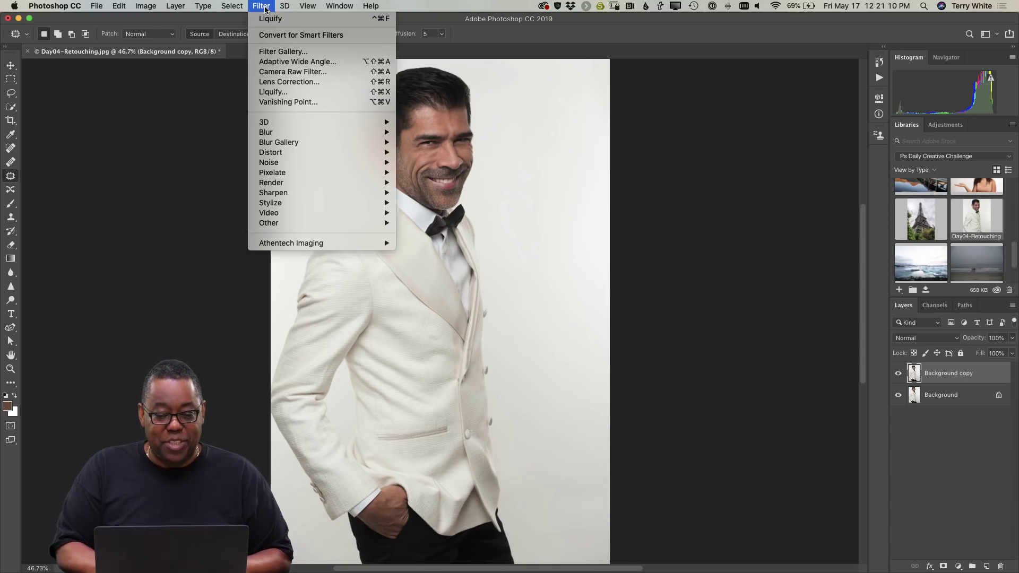
pyautogui.click(284, 74)
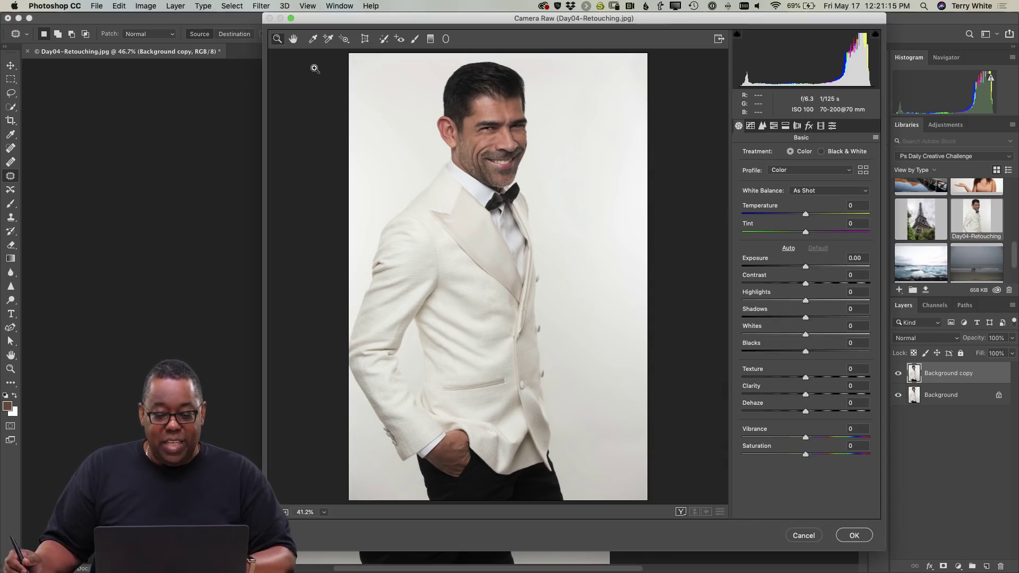
pyautogui.click(315, 40)
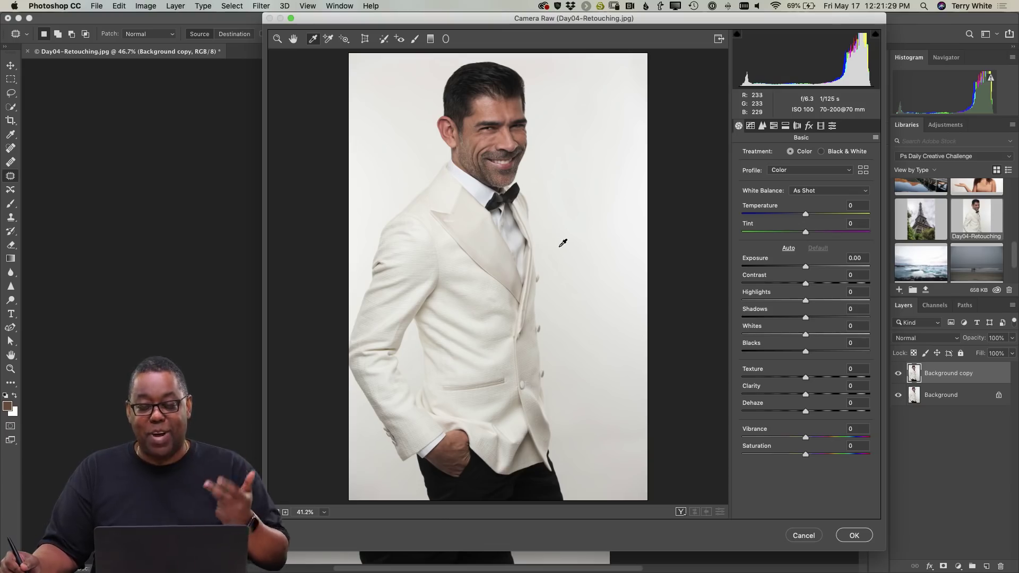
pyautogui.click(598, 440)
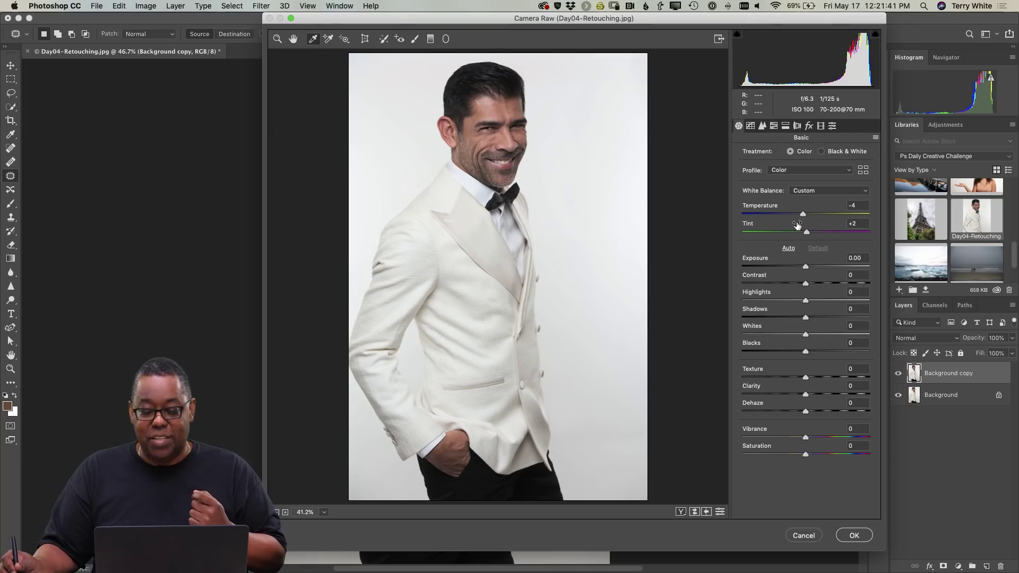
# - Try a cooler white balance with Temperature down to -53, and restore the Temperature to -4
pyautogui.moveTo(803, 214); pyautogui.dragTo(779, 217)
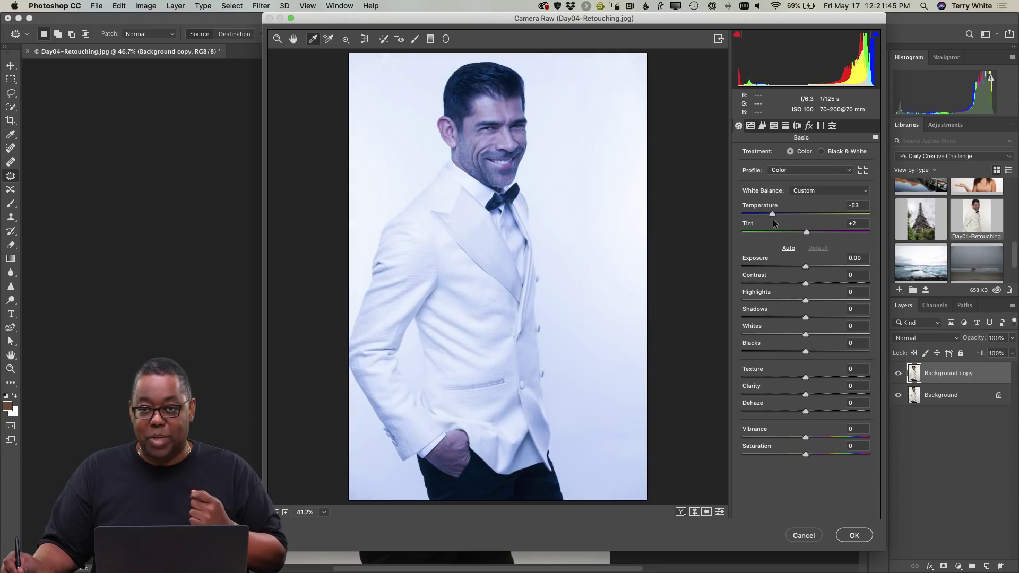
pyautogui.moveTo(772, 218); pyautogui.dragTo(794, 221)
pyautogui.write('-')
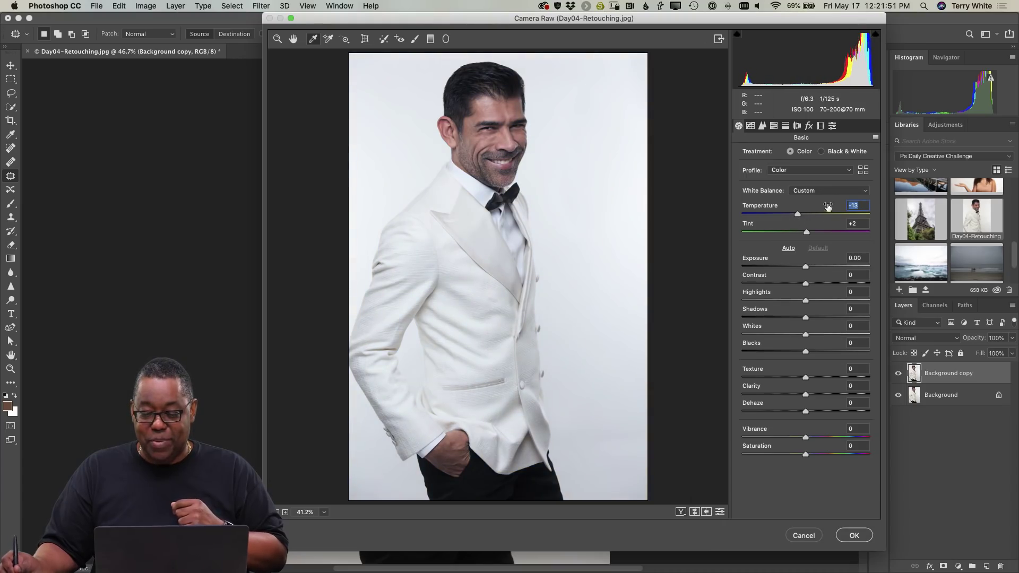
pyautogui.write('4')
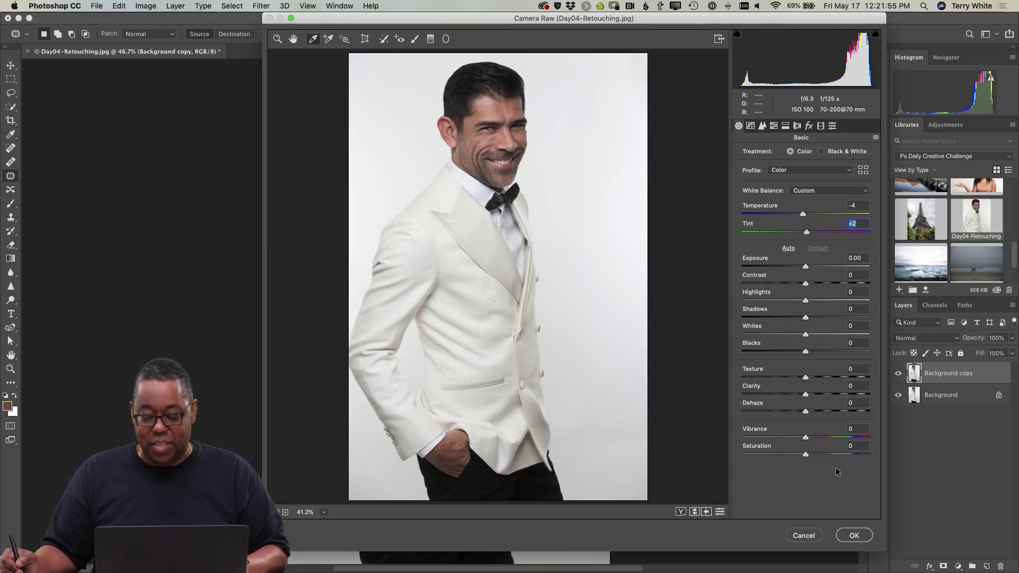
# - Apply the Camera Raw correction and toggle the Background copy layer off and on to compare with the original
pyautogui.click(856, 536)
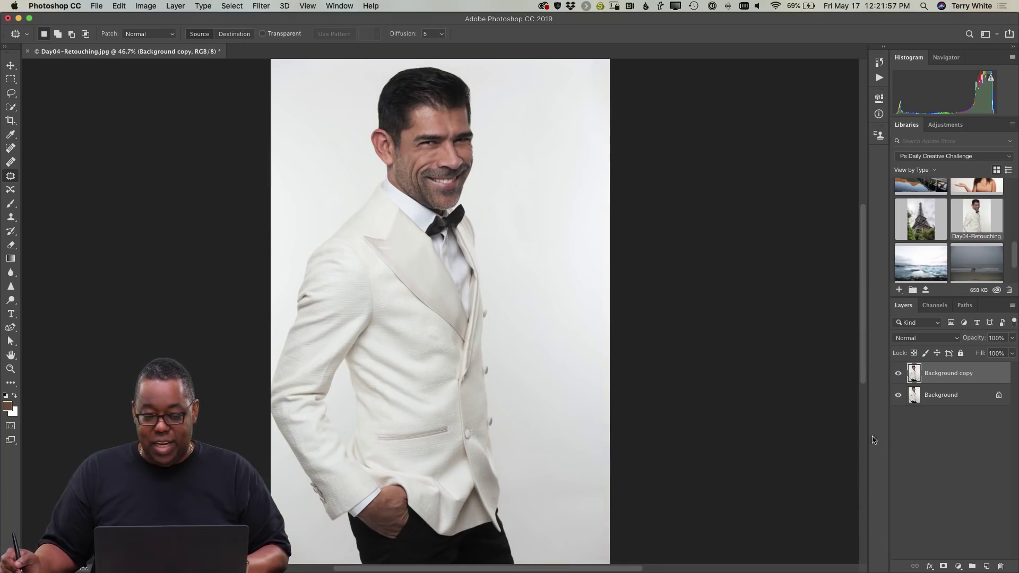
pyautogui.click(899, 375)
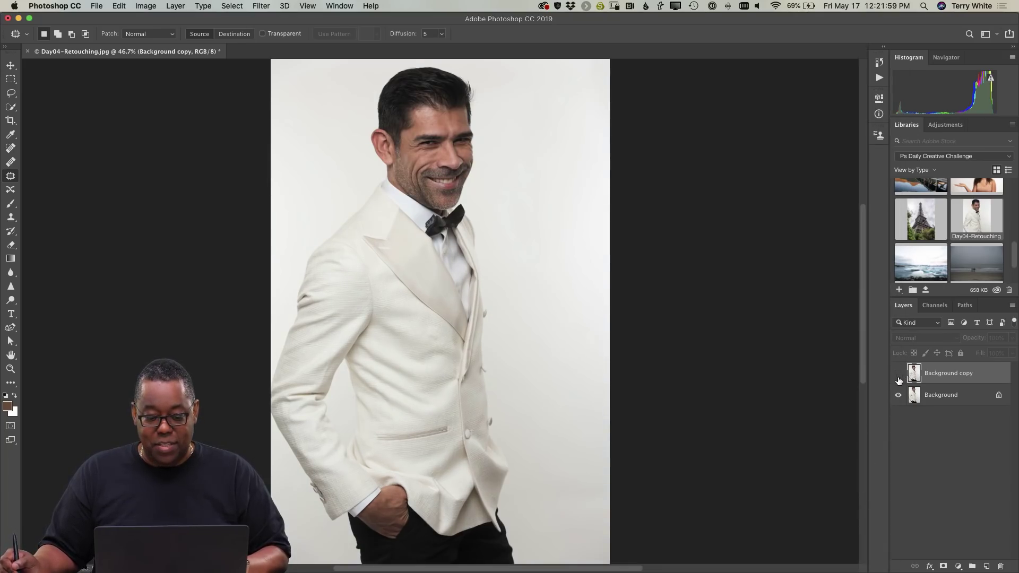
pyautogui.click(898, 377)
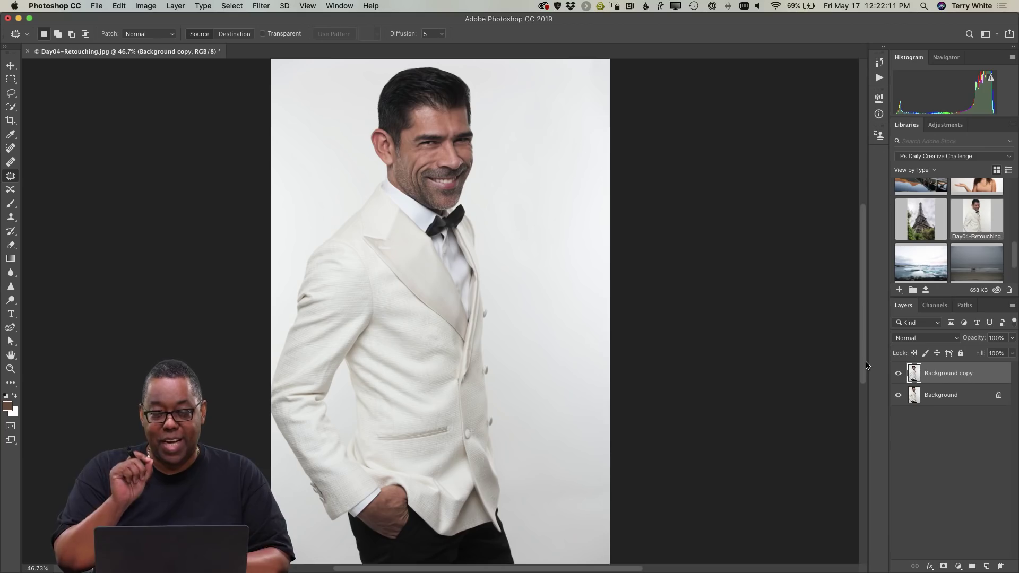
# - Patch the thin hair above the man's forehead with denser hair sampled nearby, and clear the selection
pyautogui.press('z')
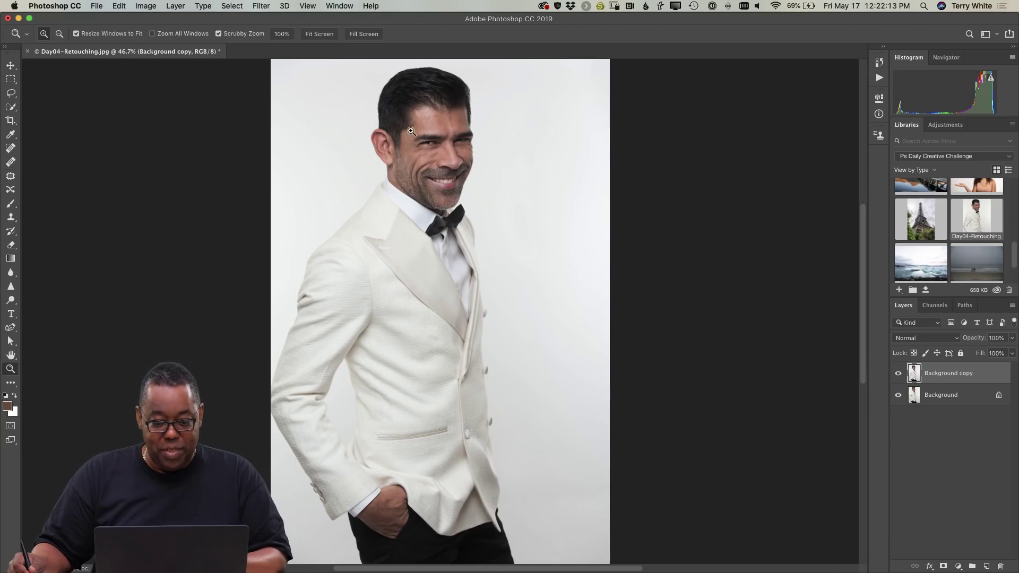
pyautogui.moveTo(425, 100); pyautogui.dragTo(498, 246)
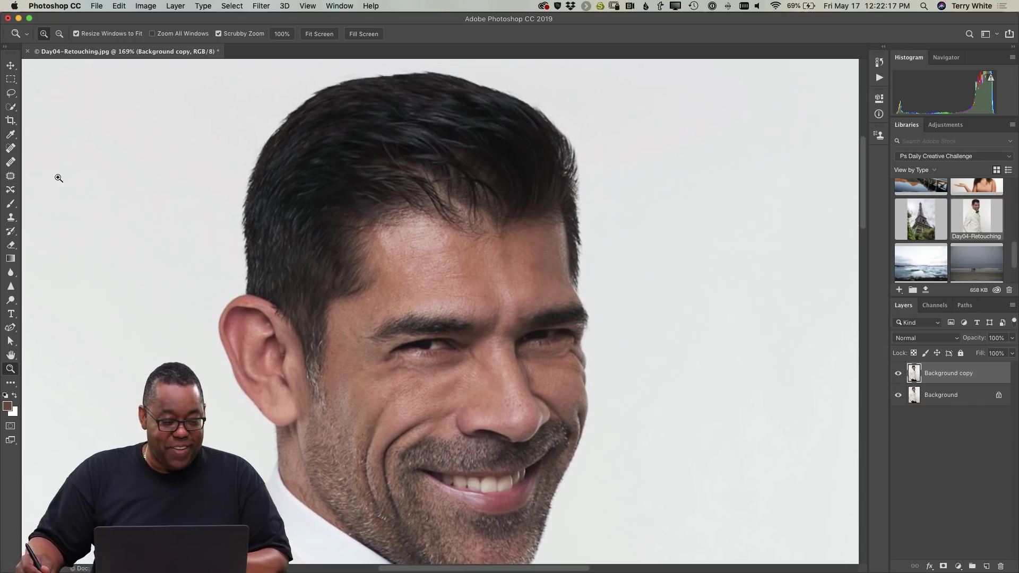
pyautogui.click(10, 177)
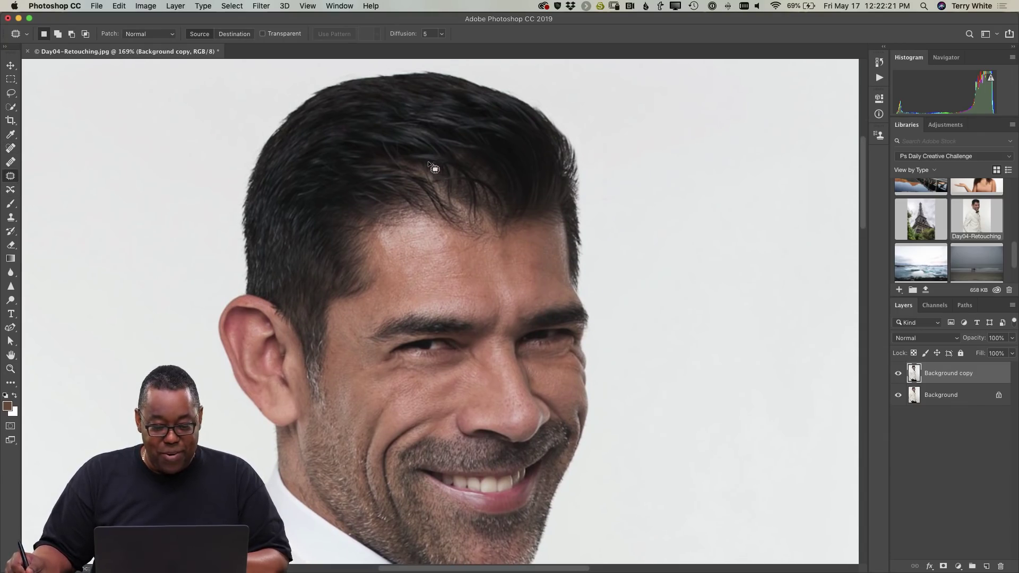
pyautogui.moveTo(434, 169)
pyautogui.mouseDown()
pyautogui.moveTo(398, 154)
pyautogui.moveTo(369, 161)
pyautogui.mouseUp()
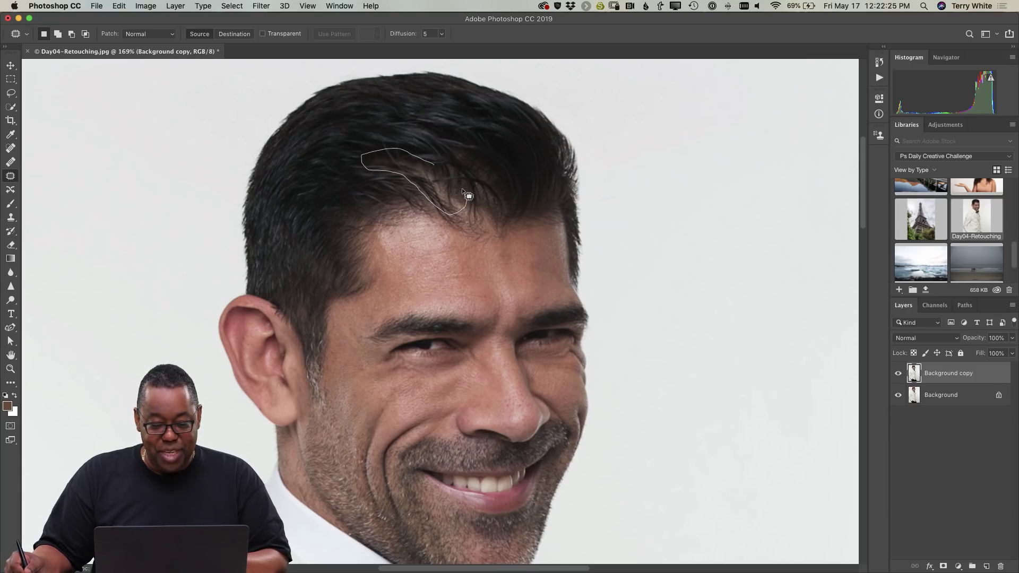
pyautogui.moveTo(447, 174); pyautogui.dragTo(468, 177)
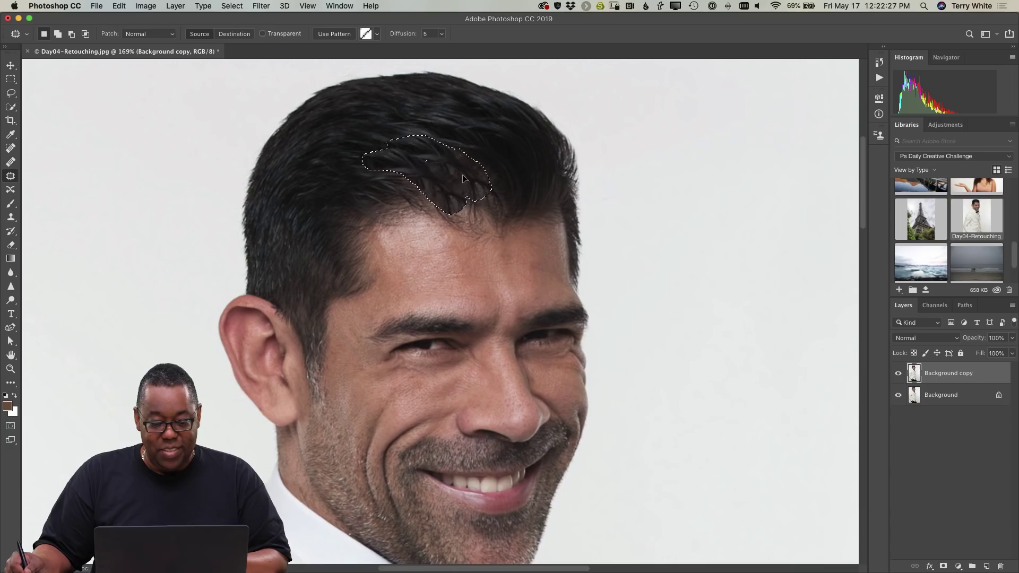
pyautogui.press('super+d')
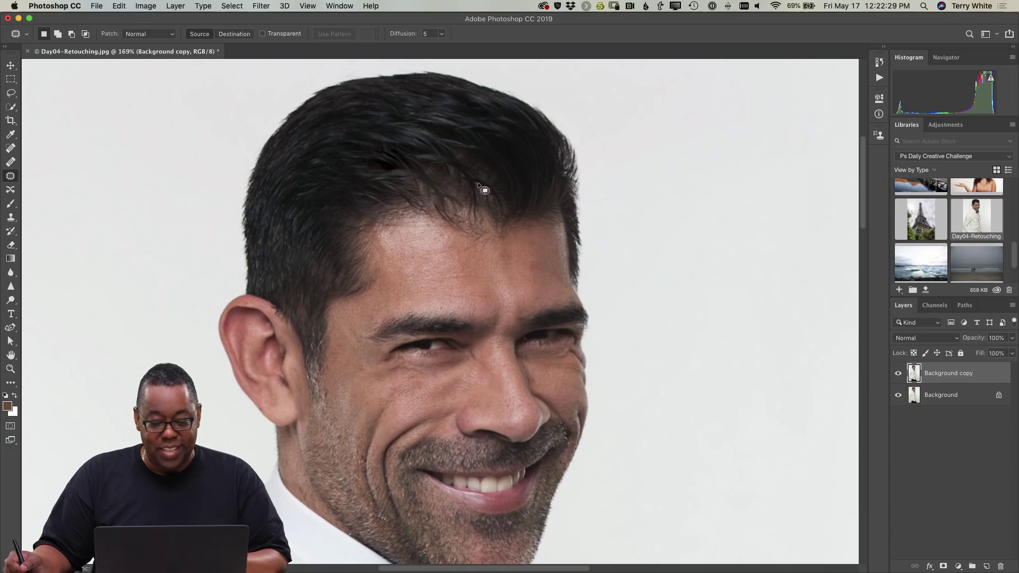
pyautogui.press('super+0')
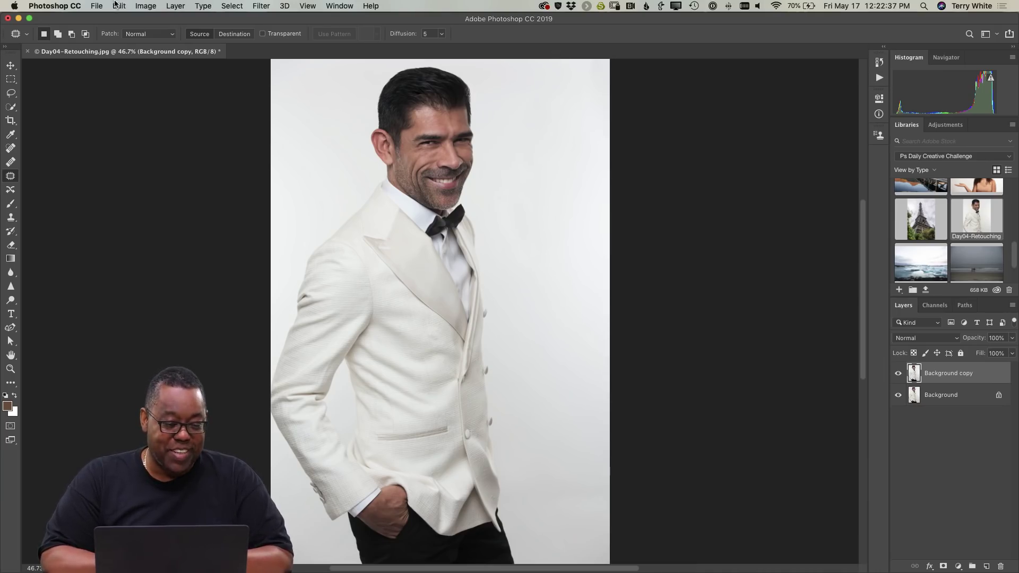
# - Start a legacy Save for Web export of the retouched portrait and set its width to 810 px
pyautogui.click(96, 5)
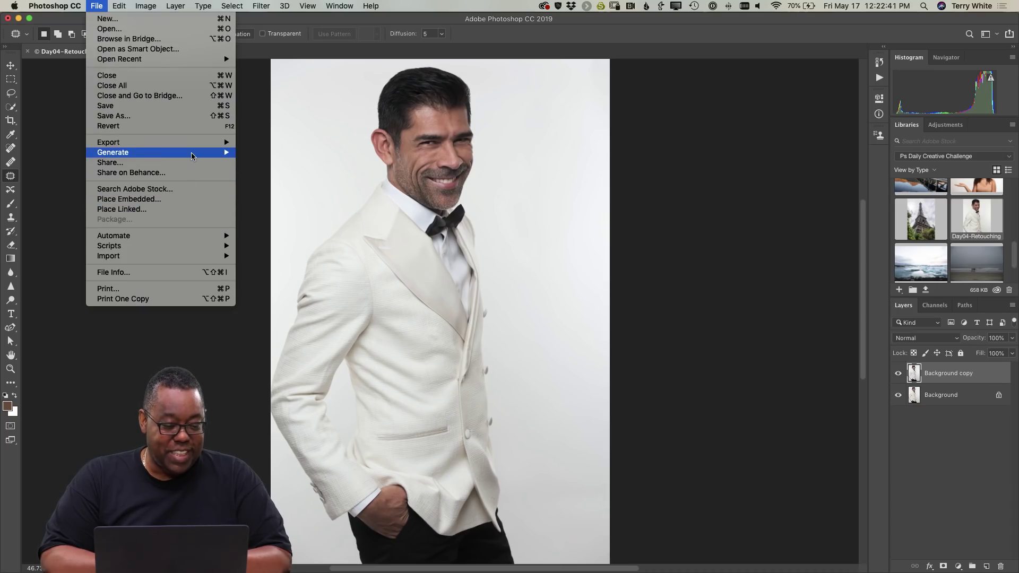
pyautogui.moveTo(198, 144)
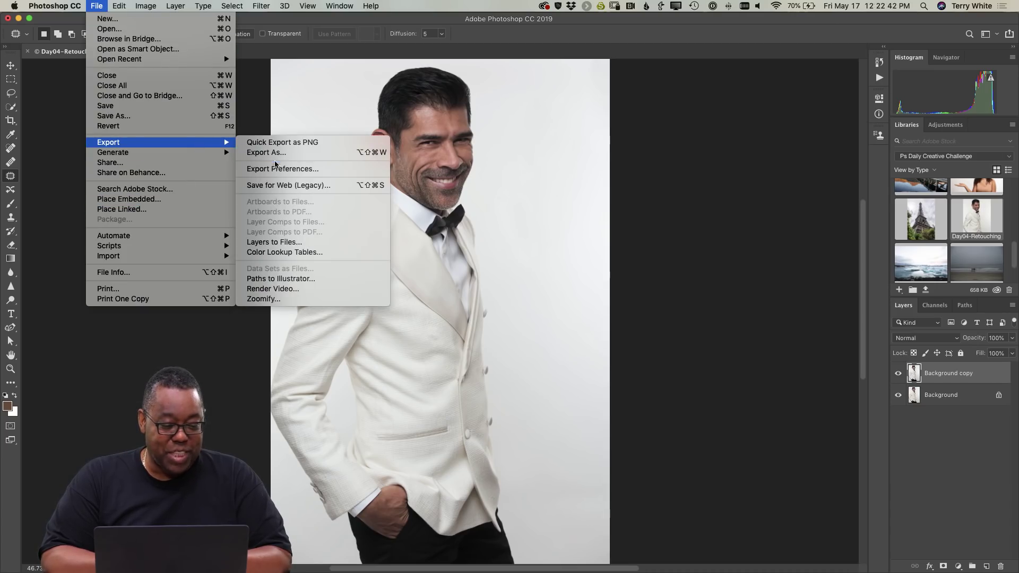
pyautogui.click(294, 188)
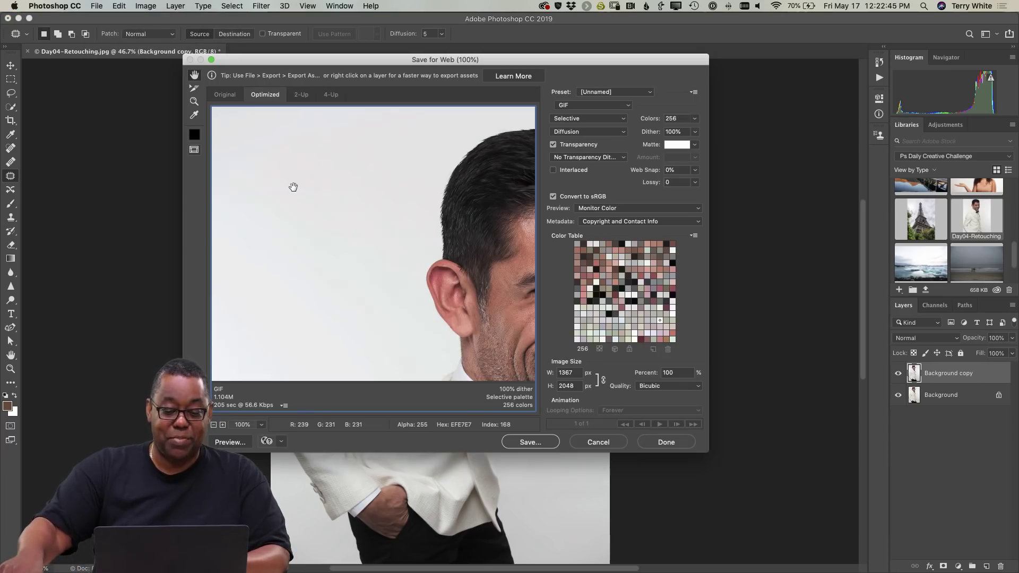
pyautogui.doubleClick(565, 373)
pyautogui.write('8')
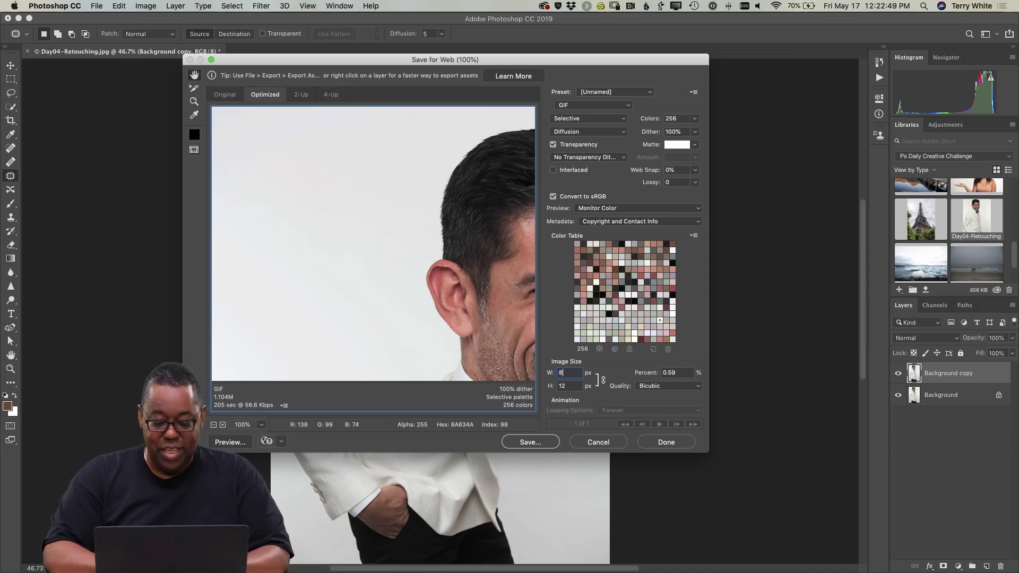
pyautogui.write('10')
pyautogui.press('Tab')
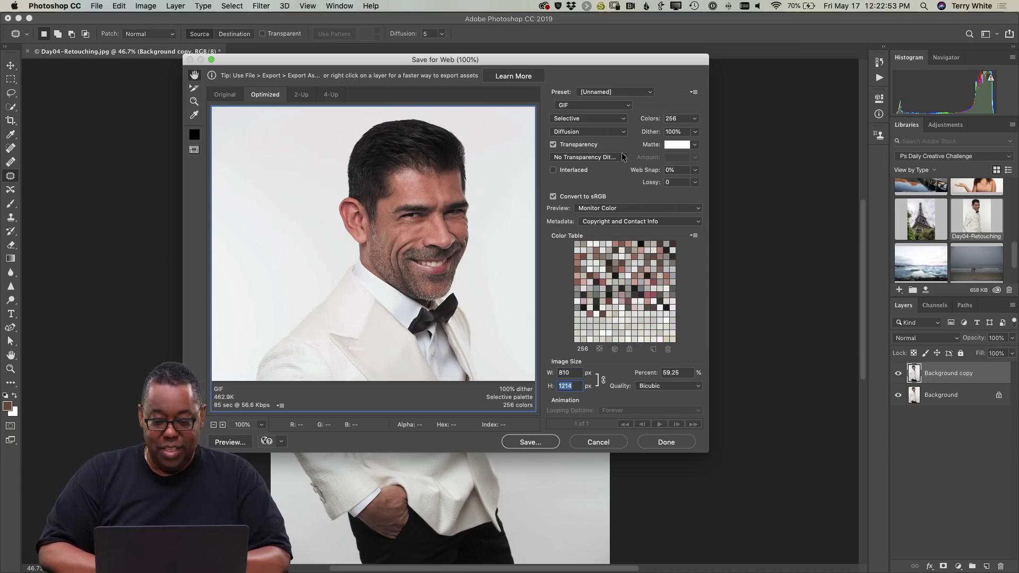
# - Choose JPEG as the export format and save the image to the Desktop as Day04-Retouching.jpg
pyautogui.click(603, 108)
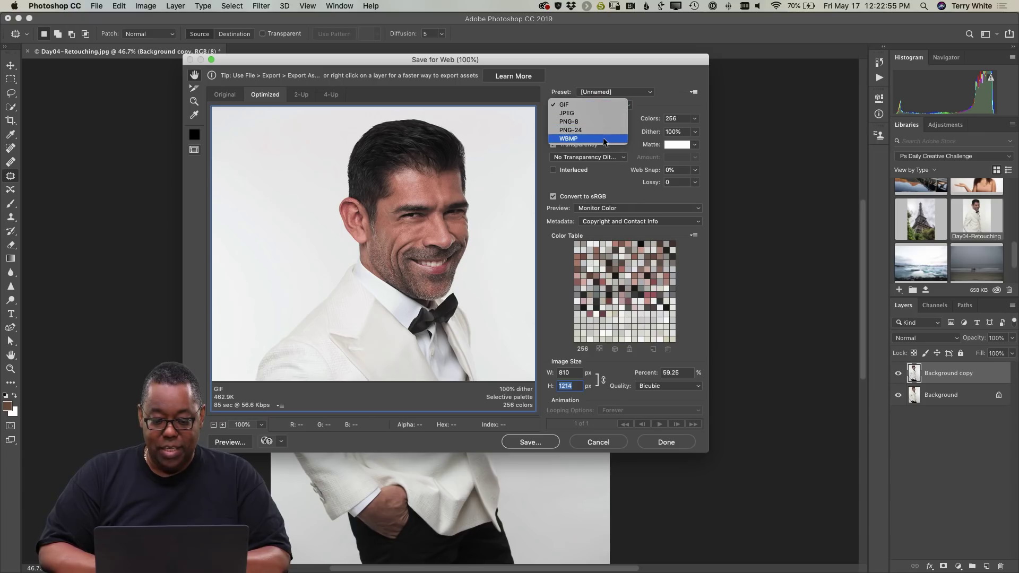
pyautogui.click(602, 114)
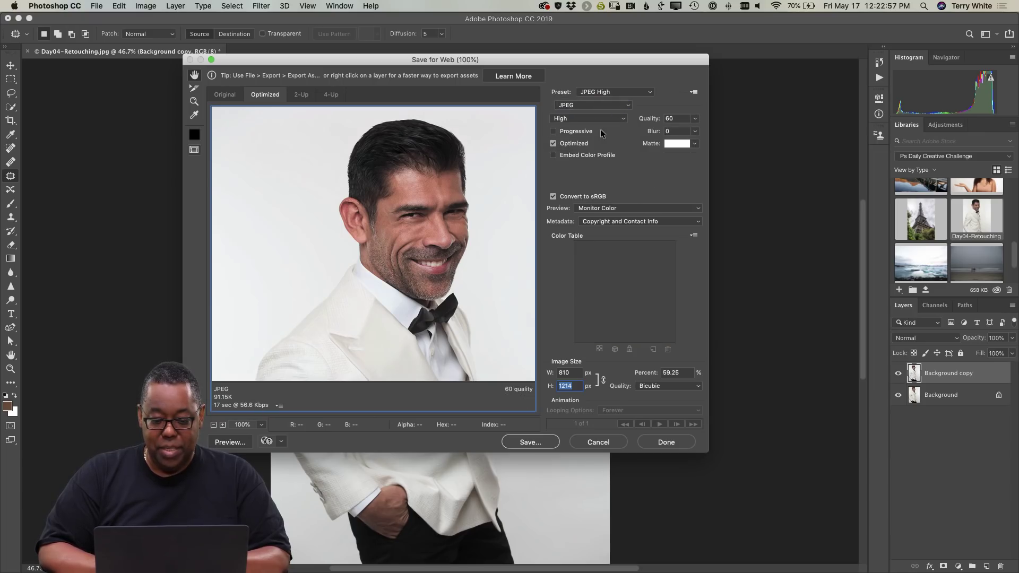
pyautogui.click(531, 442)
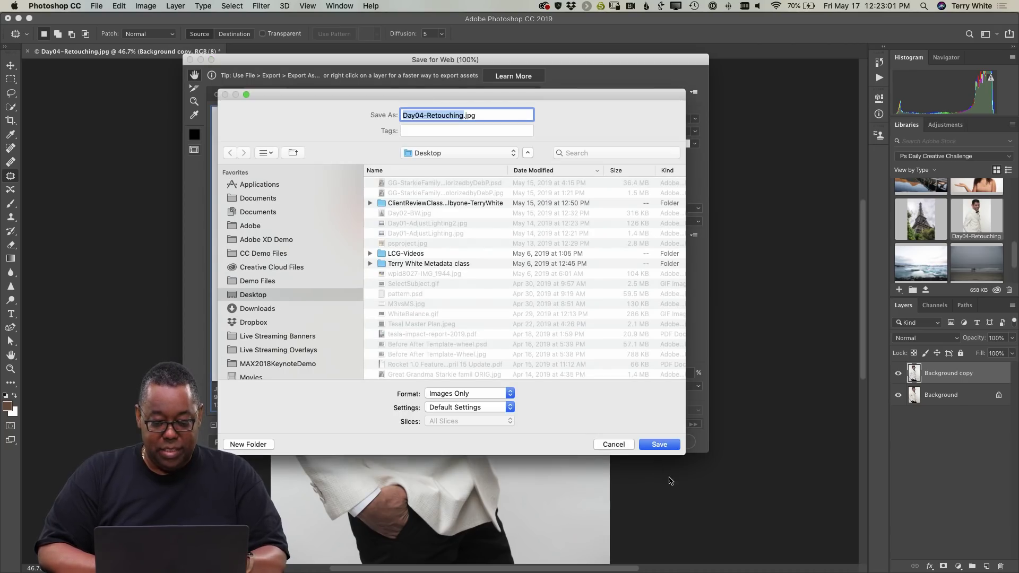
pyautogui.click(663, 445)
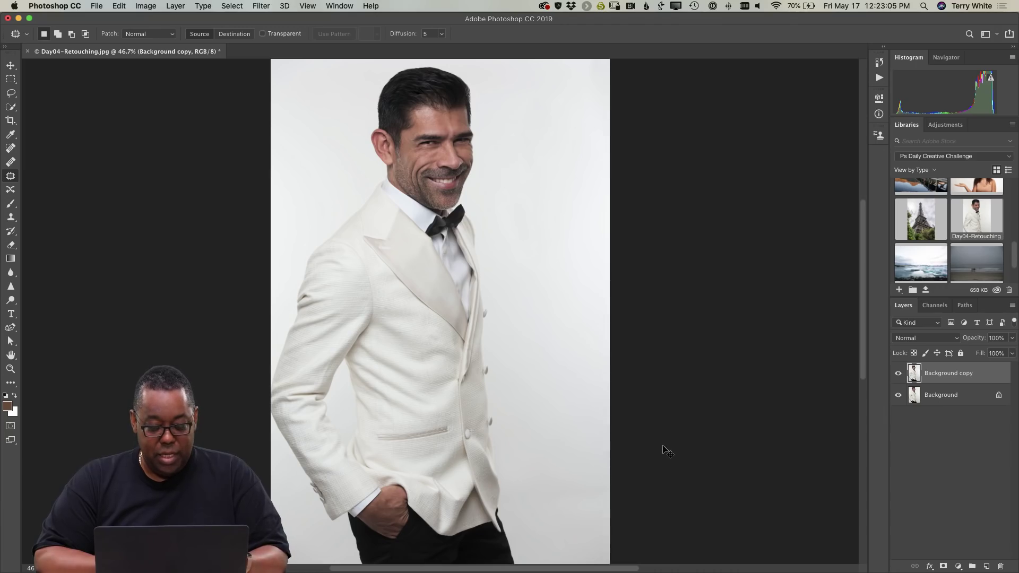
# - Switch to the Behance project editor in Chrome and upload Day04-Retouching.jpg from the Desktop as project content
pyautogui.press('super+Tab')
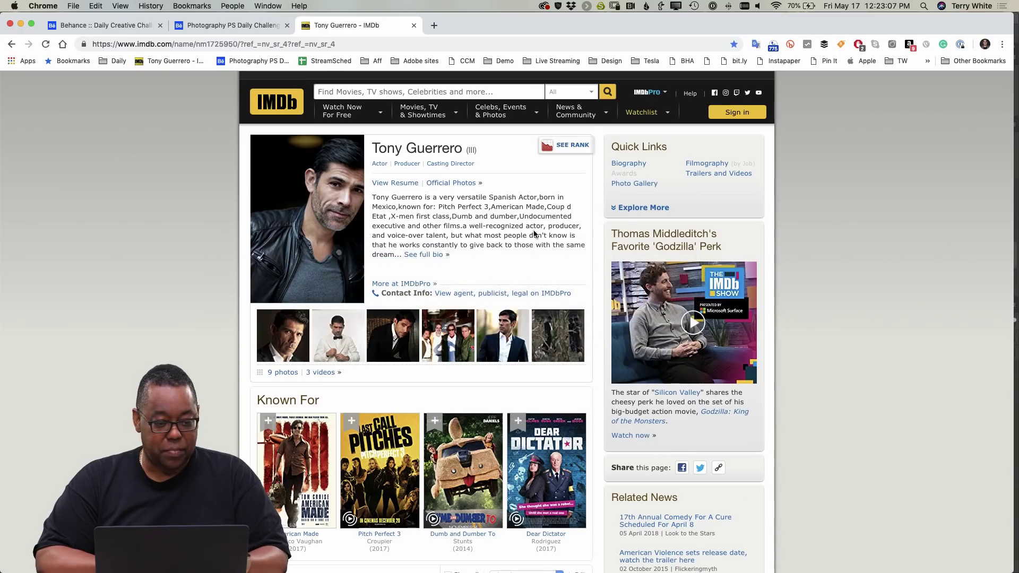
pyautogui.click(112, 30)
pyautogui.scroll(15, 305, 165)
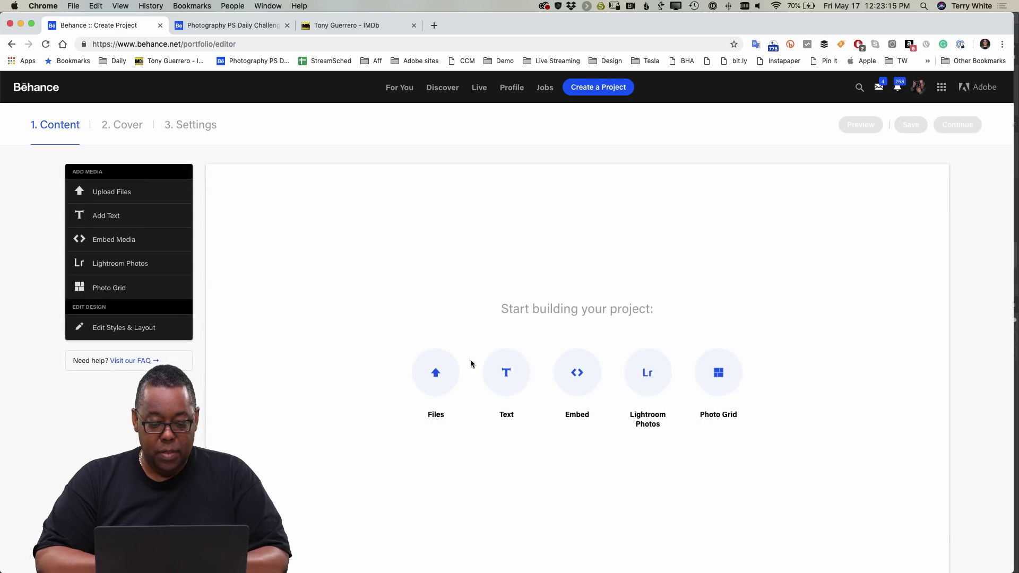
pyautogui.click(434, 373)
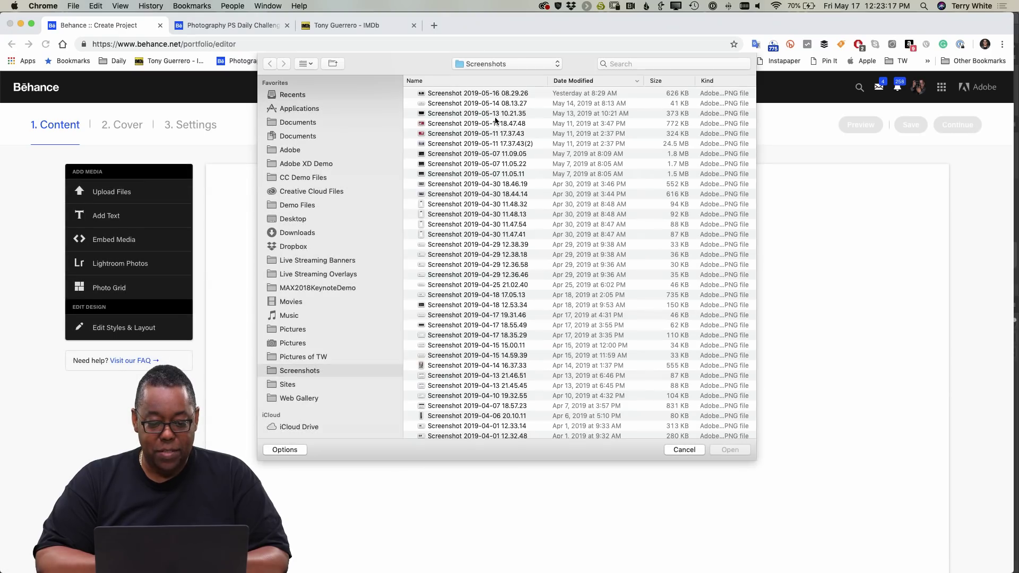
pyautogui.press('super+shift+d')
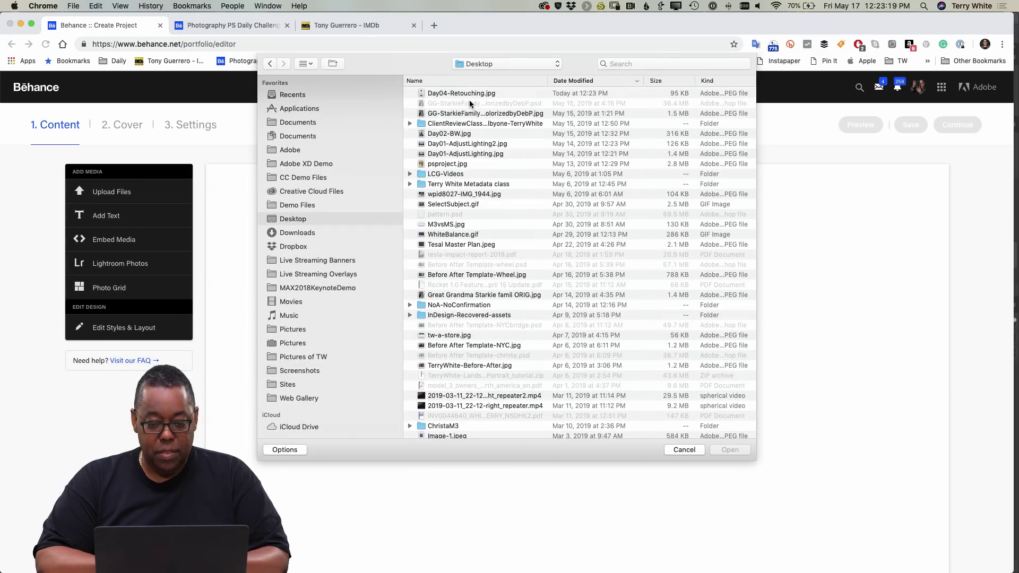
pyautogui.doubleClick(464, 93)
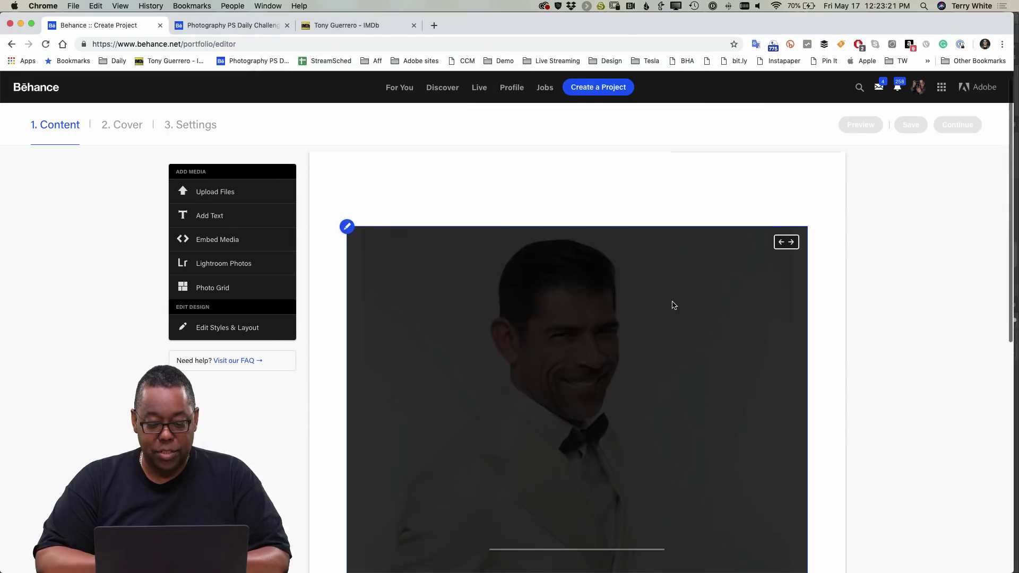
pyautogui.scroll(-2, 764, 326)
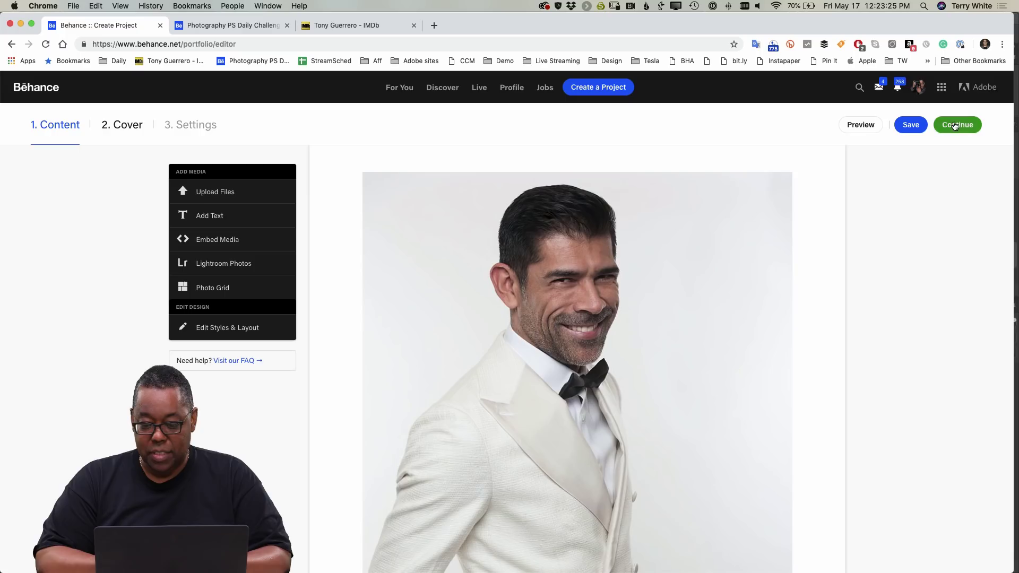
# - Crop the project cover to the man's head and upper body and title the project "Day 4 Ps Daily Challenge"
pyautogui.click(954, 125)
pyautogui.moveTo(598, 248); pyautogui.dragTo(575, 353)
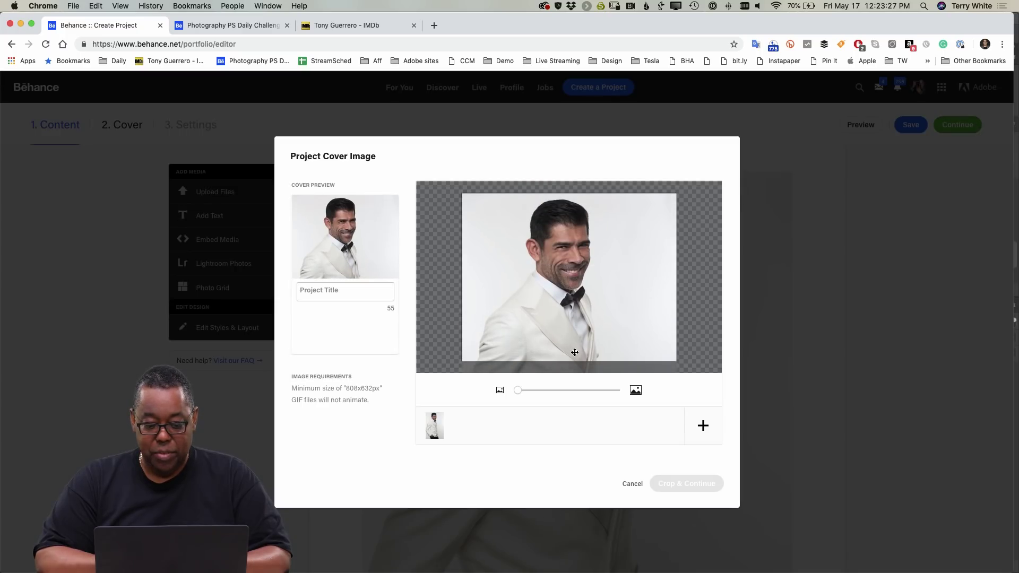
pyautogui.click(352, 299)
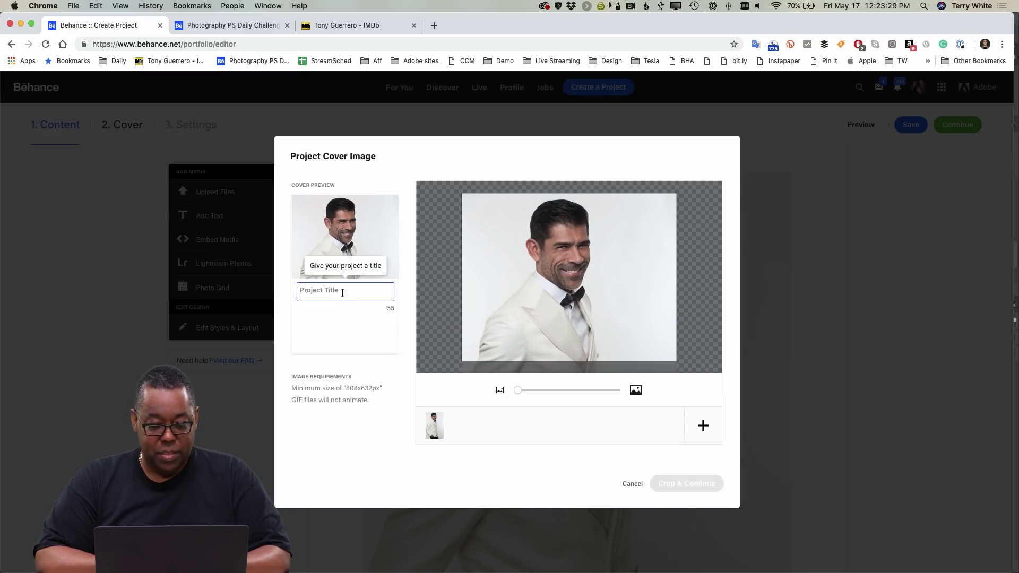
pyautogui.write('Day 4 Ps')
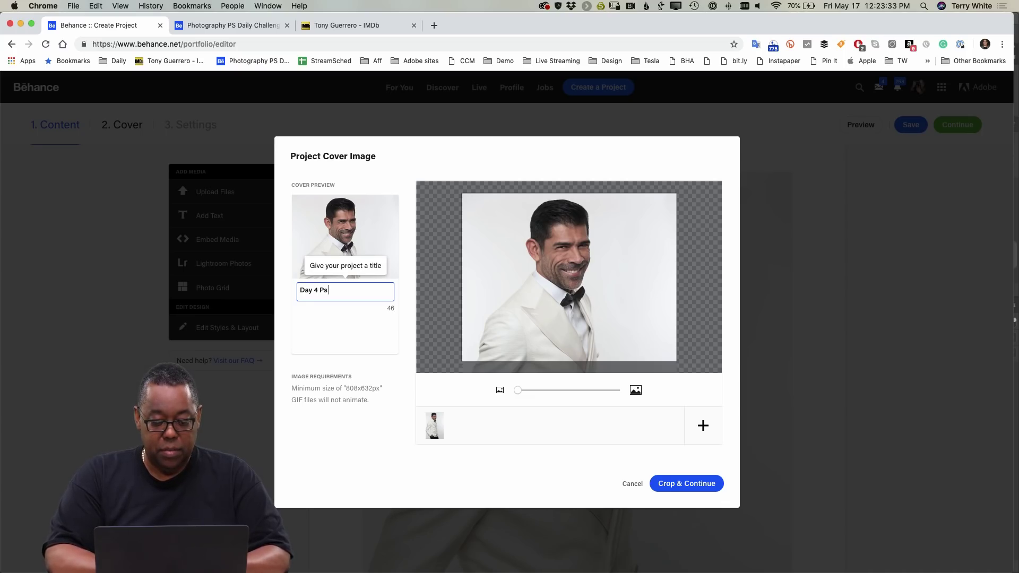
pyautogui.write(' Daily ')
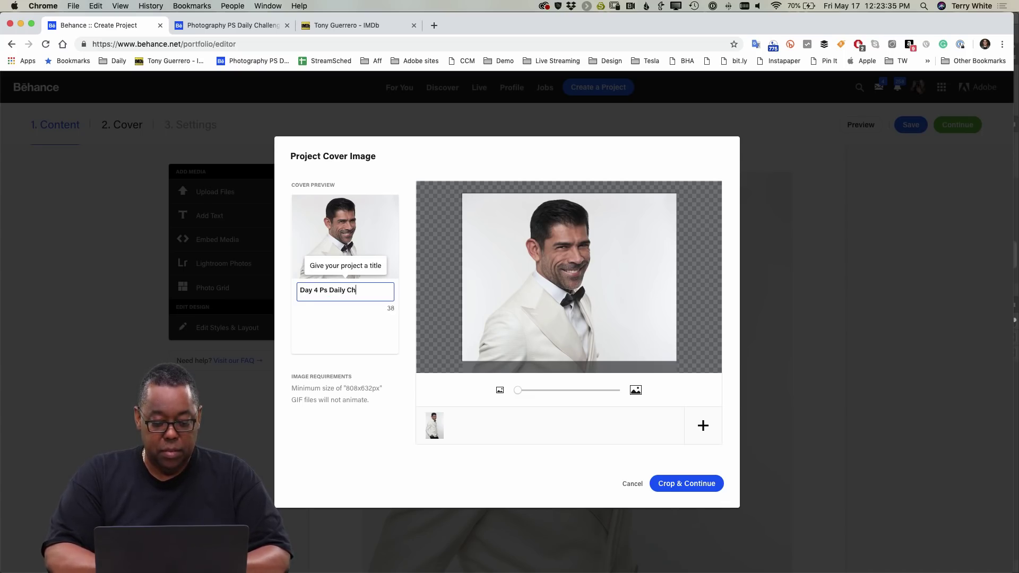
pyautogui.write('Challenge')
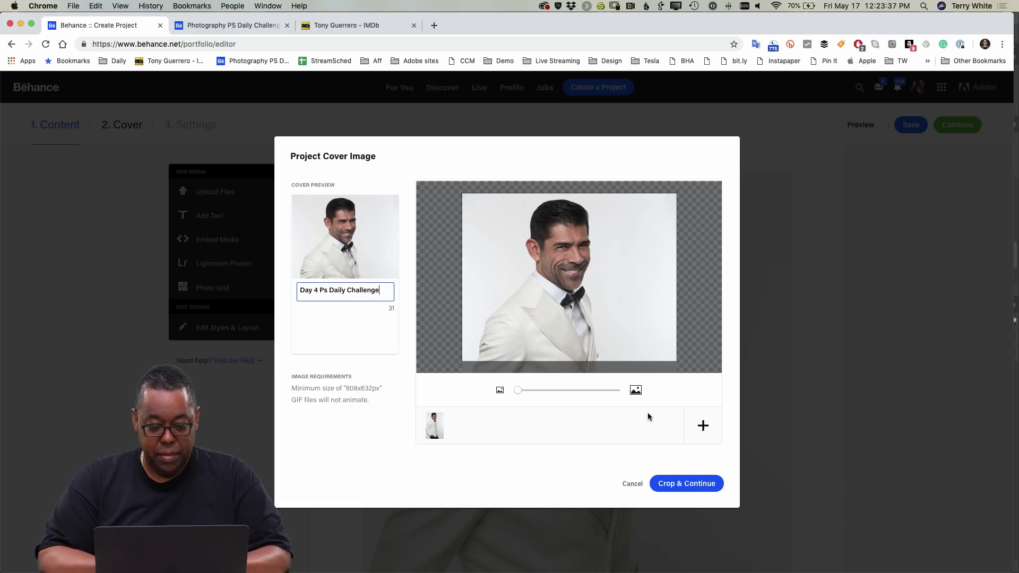
pyautogui.click(675, 482)
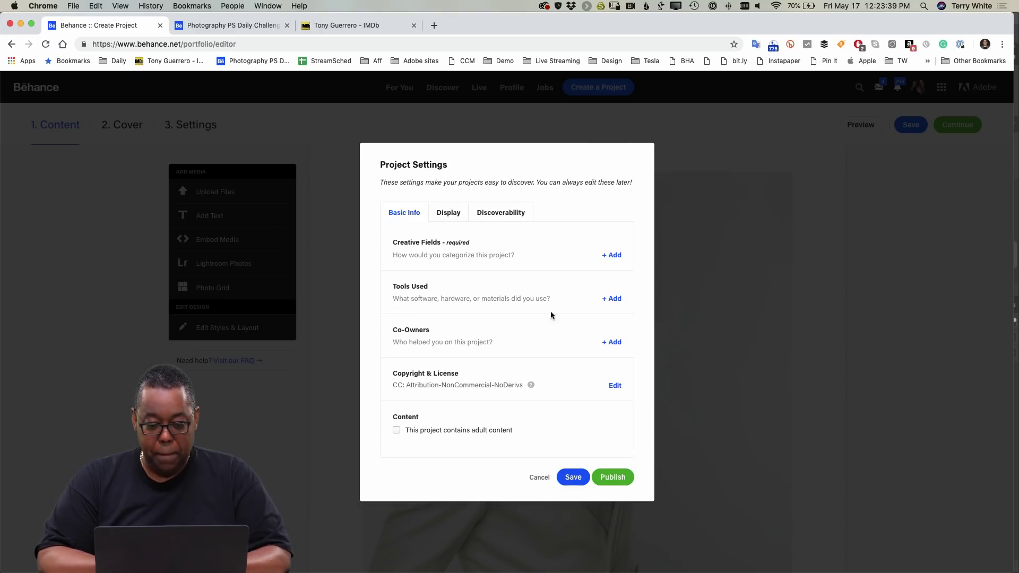
# - Add the keyword "PSdailychallenge" to the project's discoverability settings
pyautogui.click(500, 214)
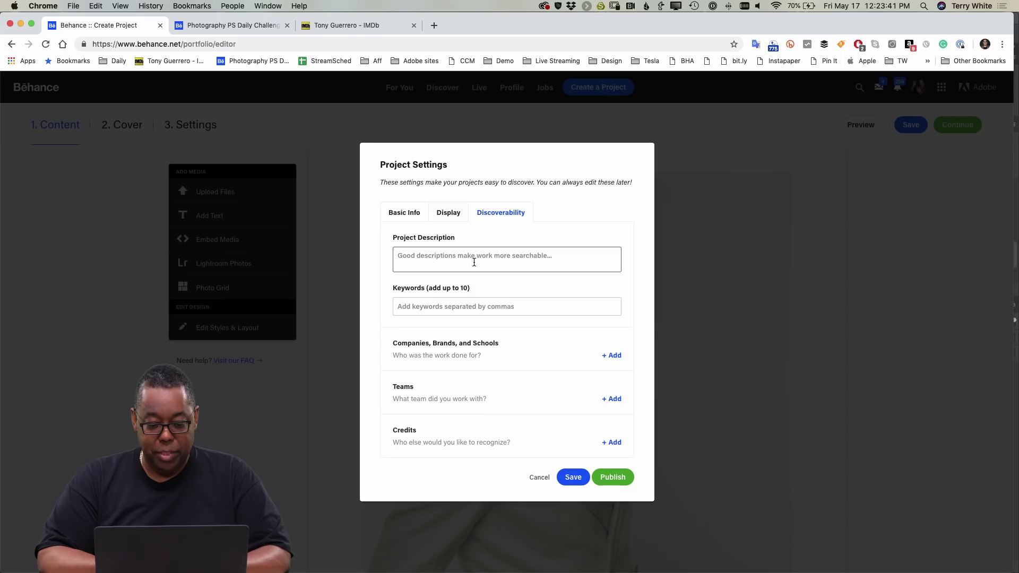
pyautogui.write('PS')
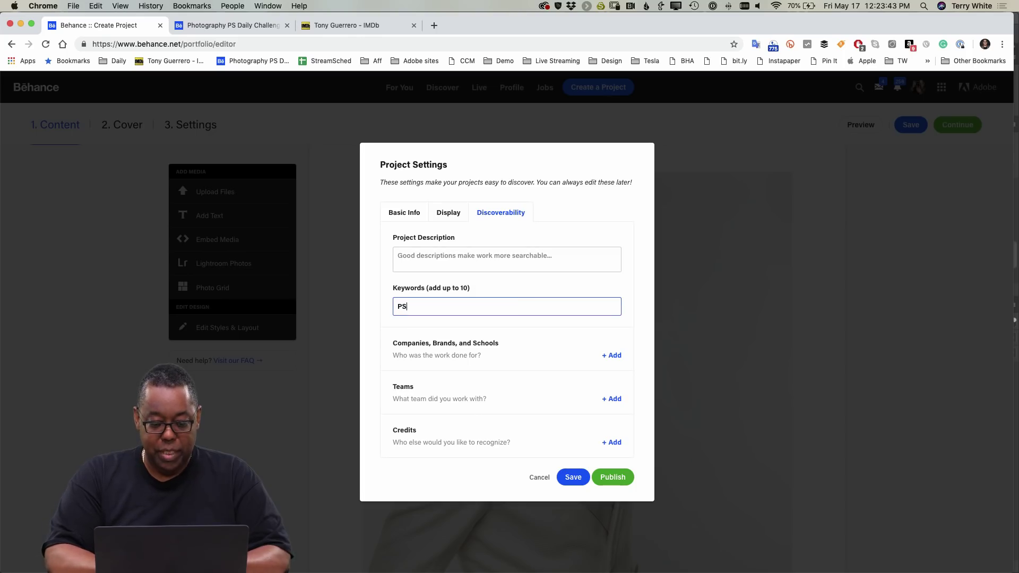
pyautogui.write('dailychallenge')
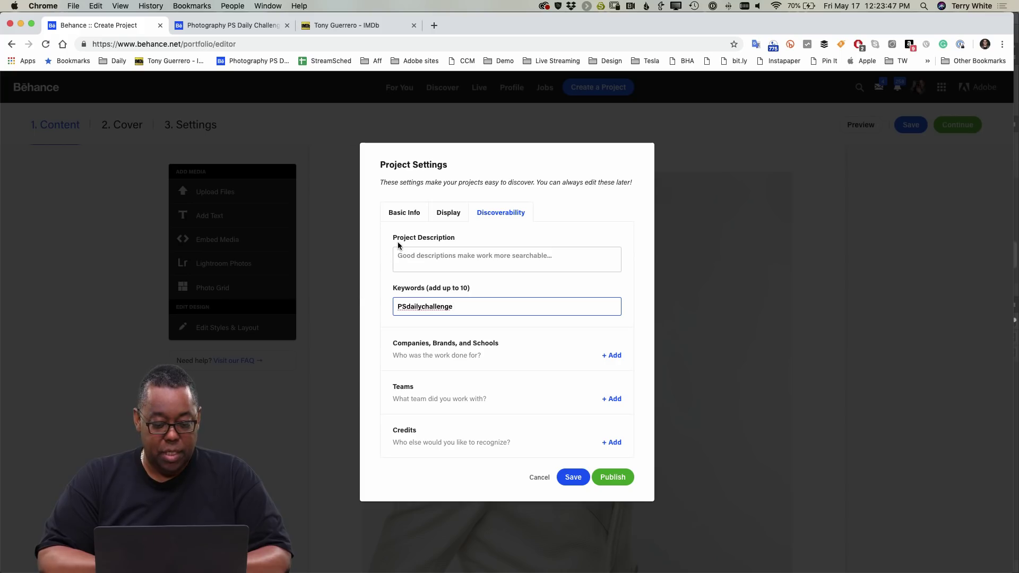
# - Add Adobe Photoshop to the tools used in the project's basic info
pyautogui.click(404, 213)
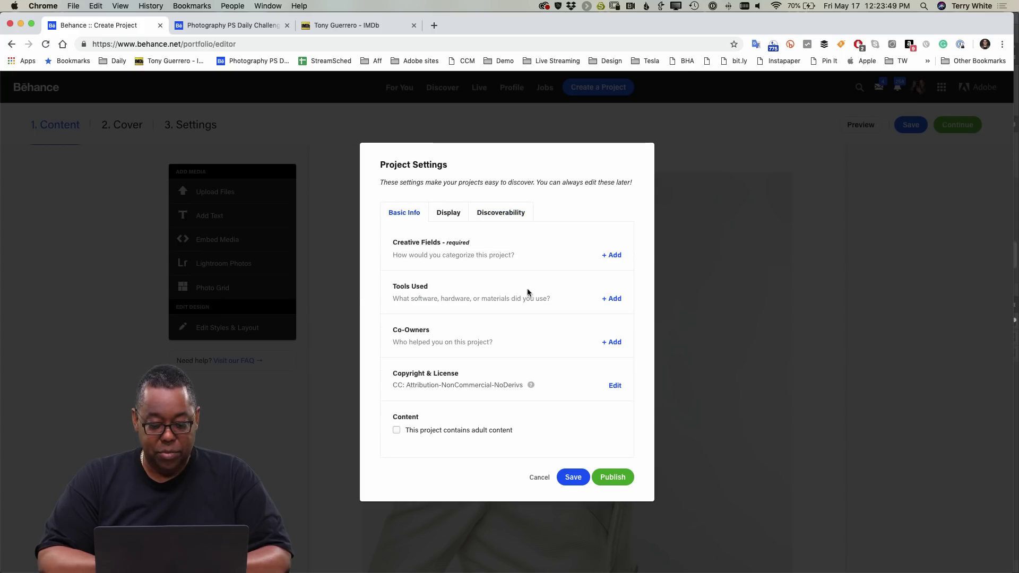
pyautogui.click(616, 300)
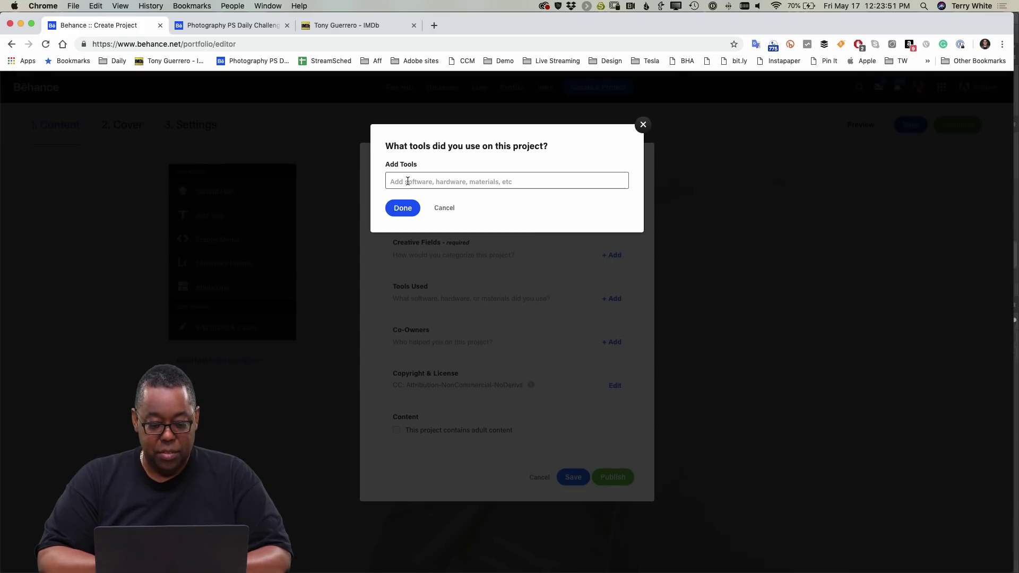
pyautogui.write('Phtoo')
pyautogui.press('BackSpace')
pyautogui.press('BackSpace')
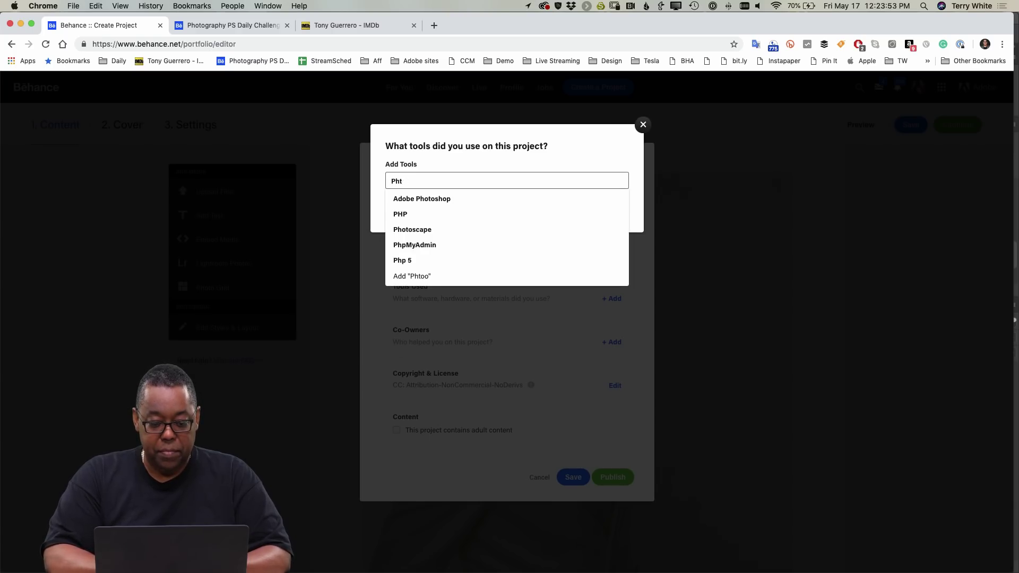
pyautogui.click(418, 202)
pyautogui.click(407, 266)
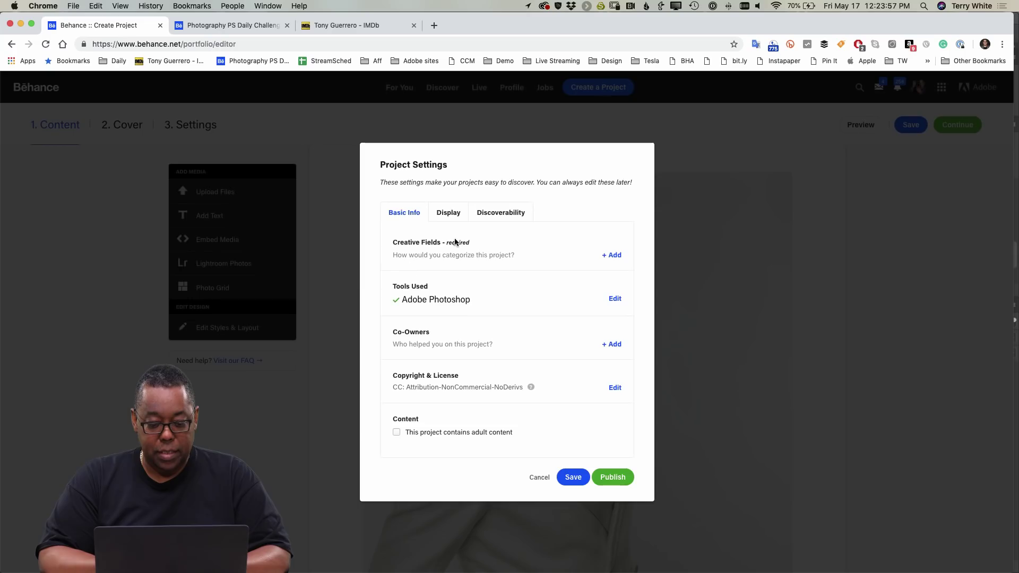
# - Set the project's creative field to Photography, publish the project, and dismiss the promotion dialog
pyautogui.click(610, 256)
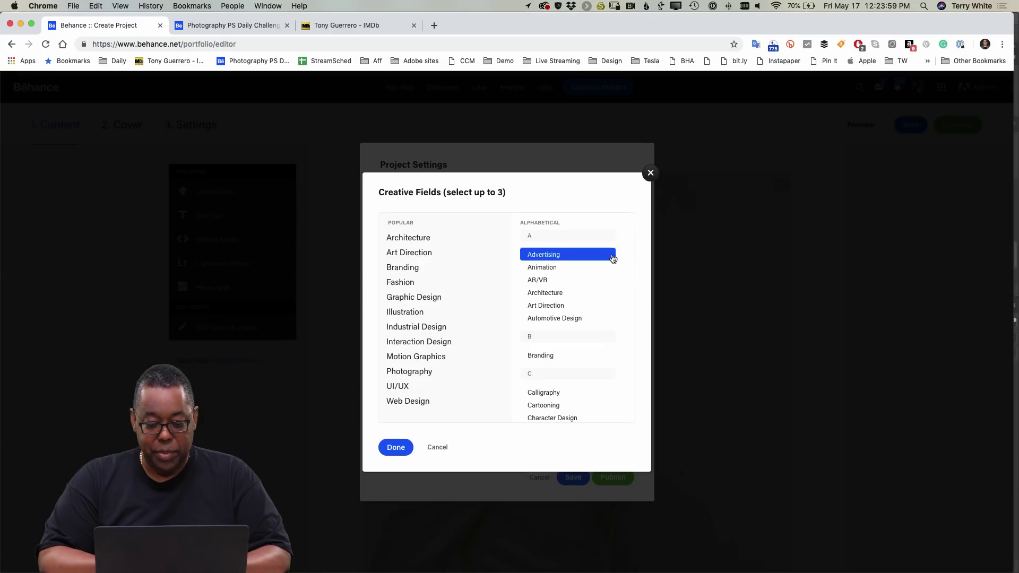
pyautogui.click(414, 370)
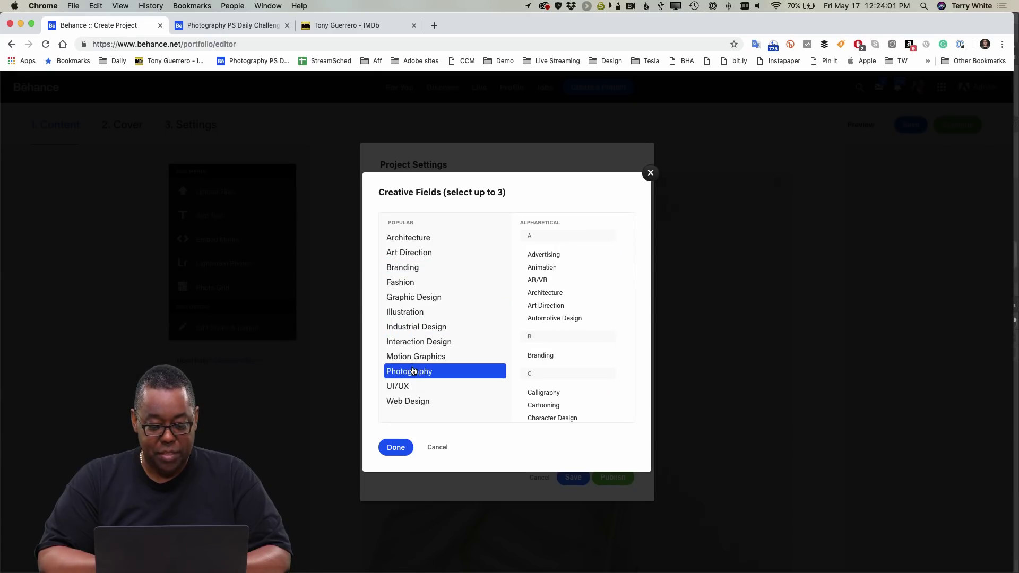
pyautogui.click(412, 447)
pyautogui.click(616, 478)
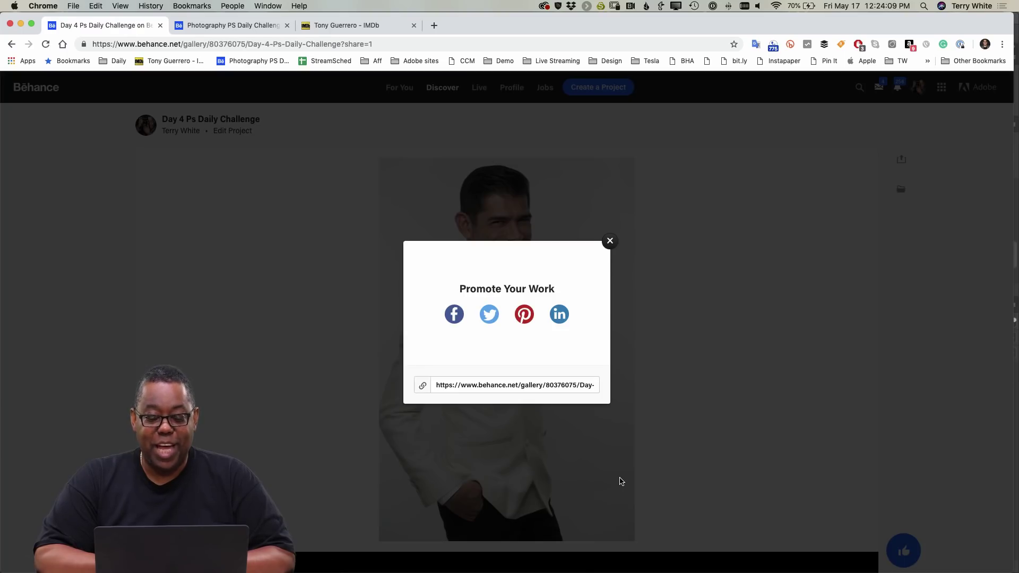
pyautogui.click(610, 242)
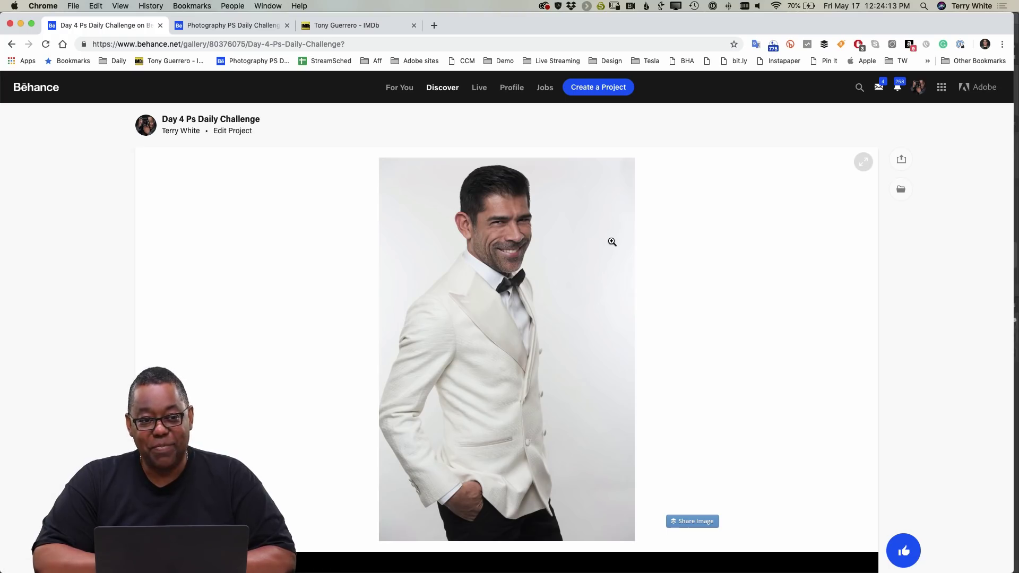